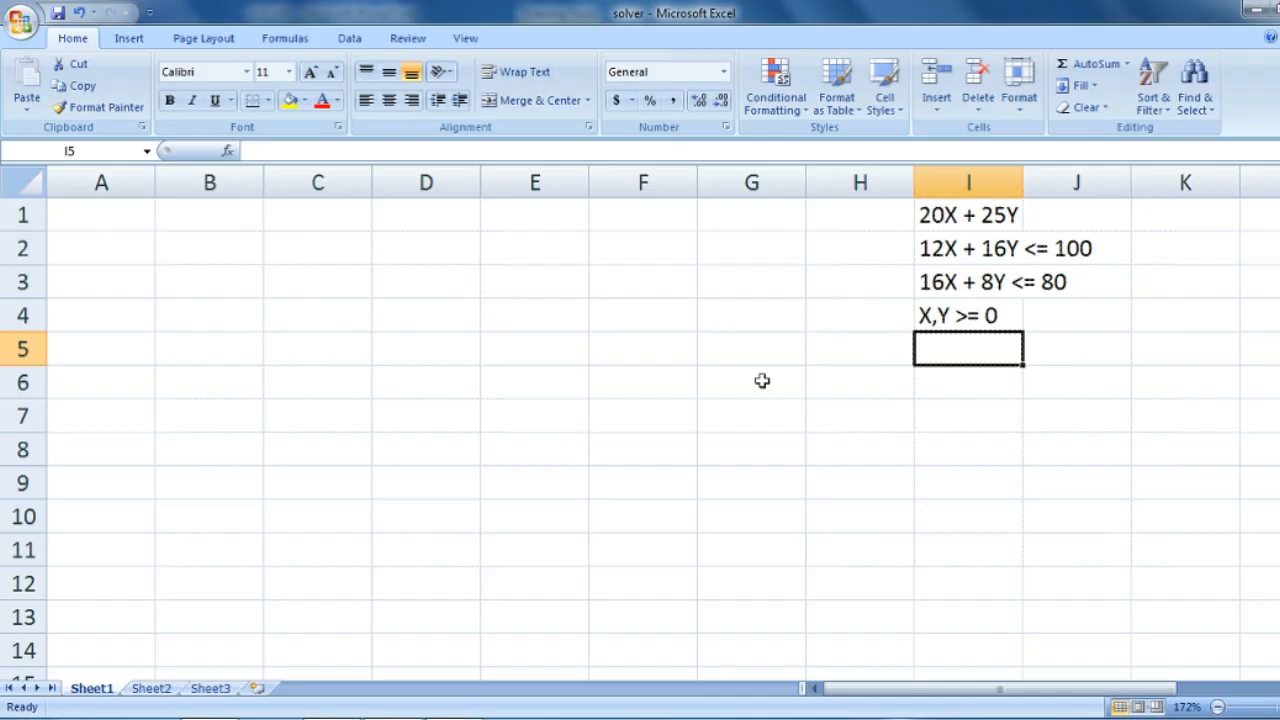
# Step: Select the linear programming equations in I1:J4 and check whether the Solver command is available
pyautogui.click(975, 222)
pyautogui.moveTo(979, 225); pyautogui.dragTo(1066, 314)
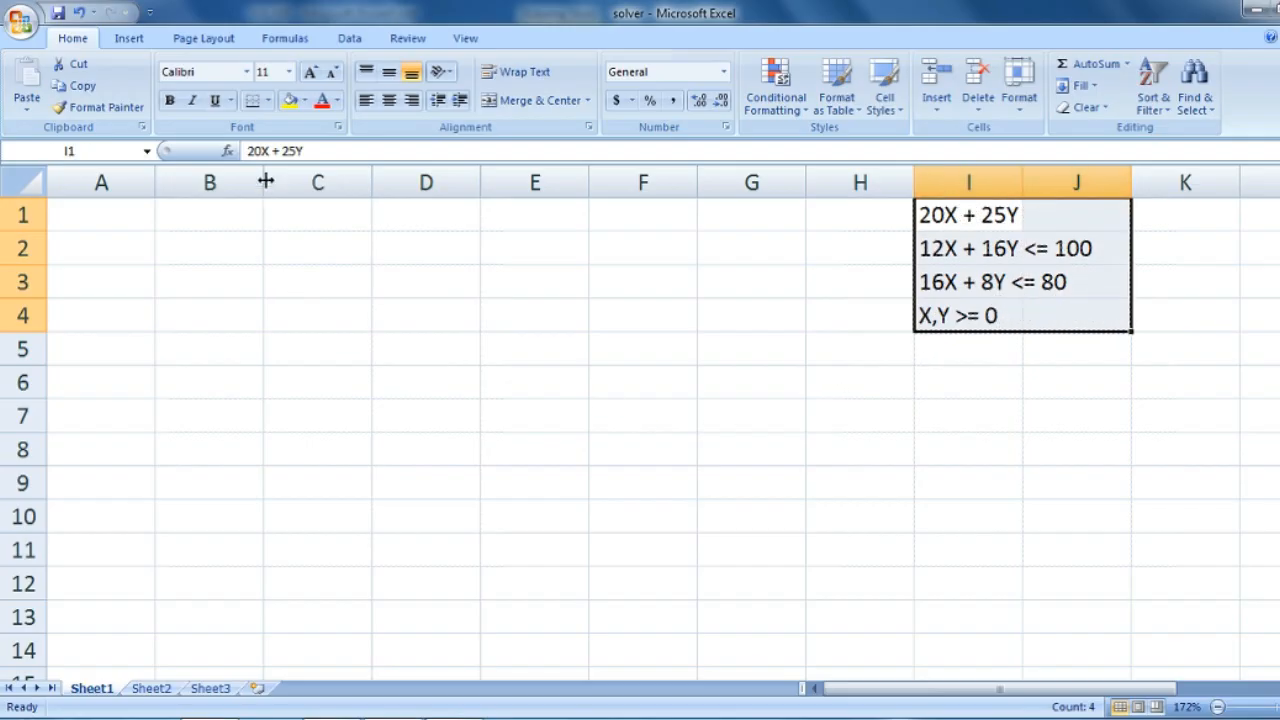
pyautogui.click(349, 38)
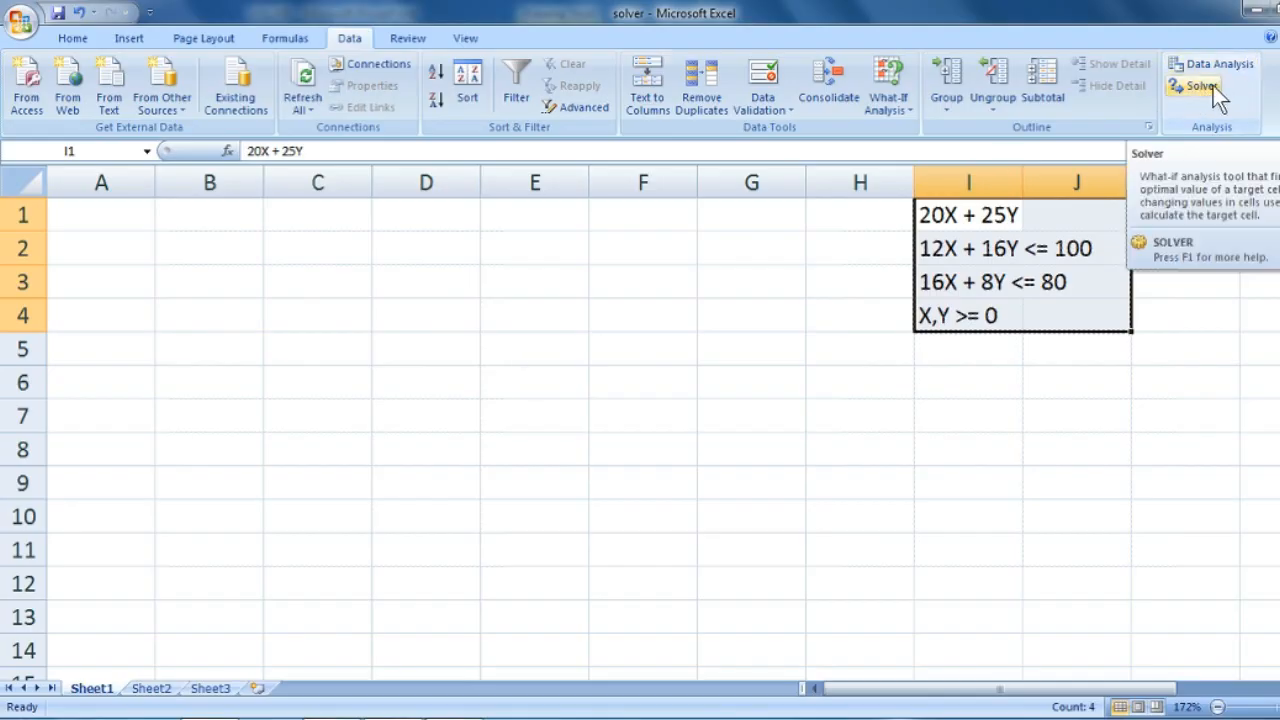
pyautogui.click(72, 38)
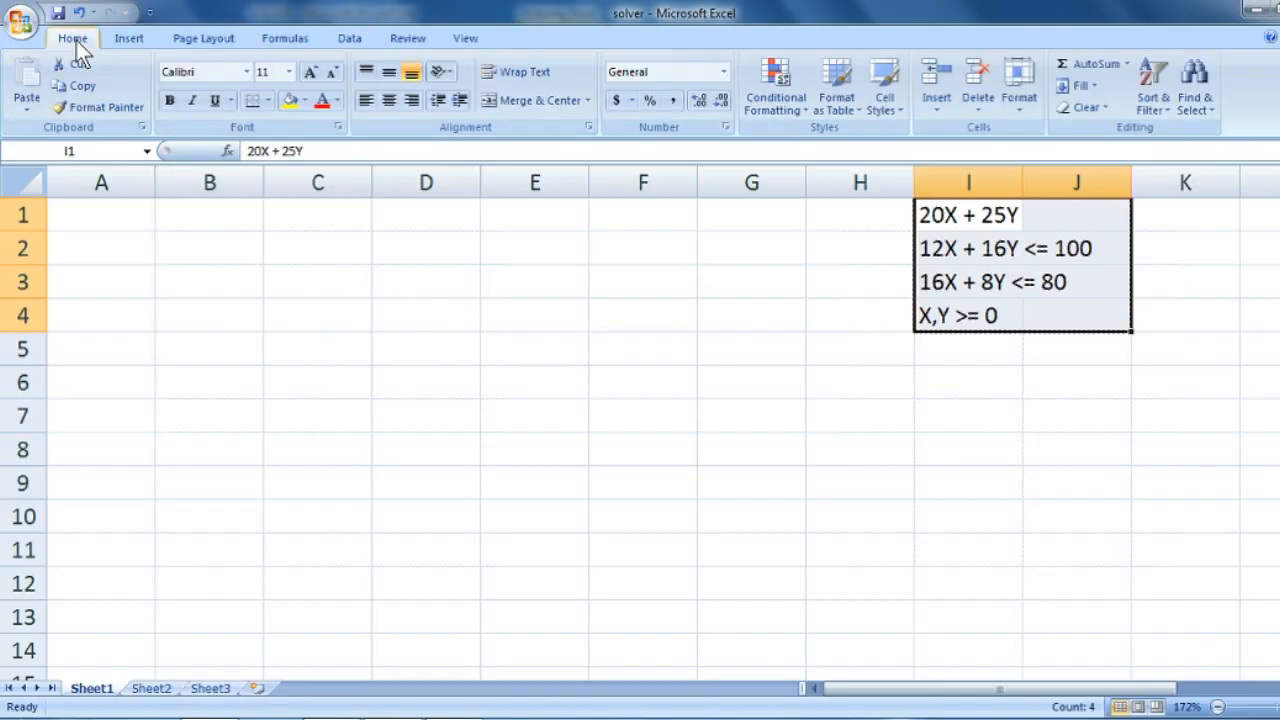
pyautogui.click(345, 40)
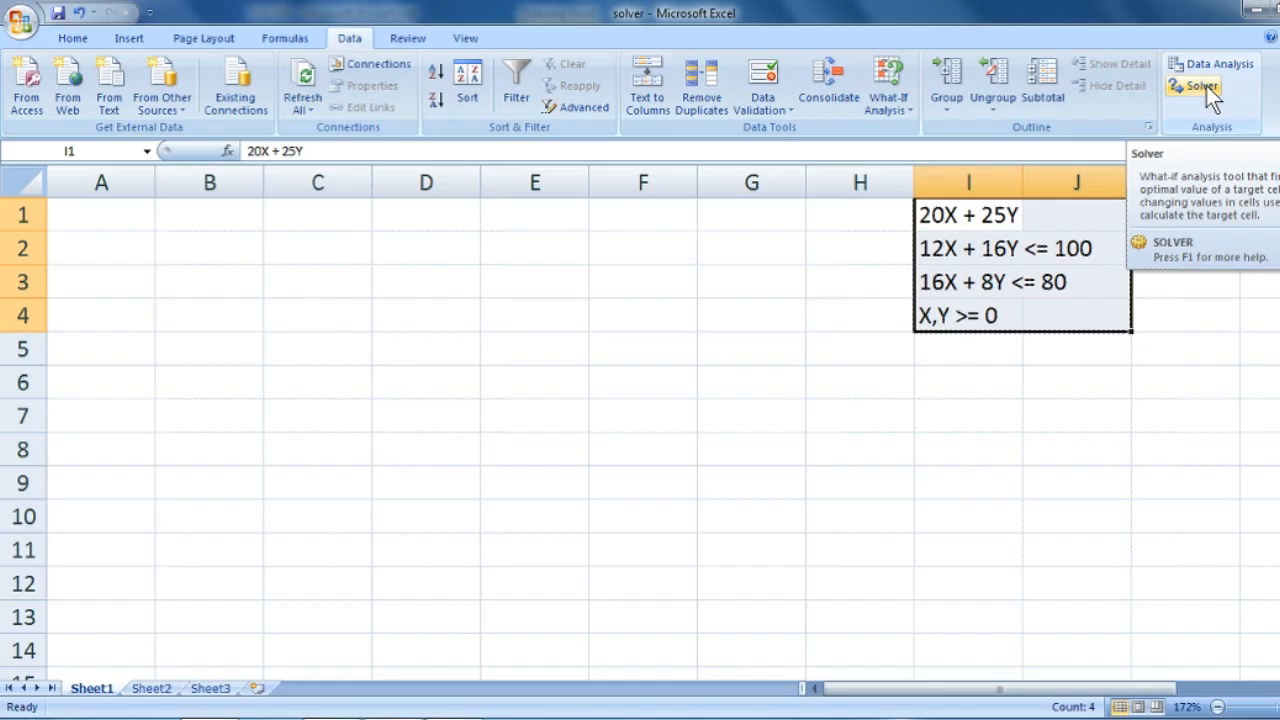
# Step: Disable the Solver Add-in in the list of available Excel add-ins
pyautogui.click(22, 30)
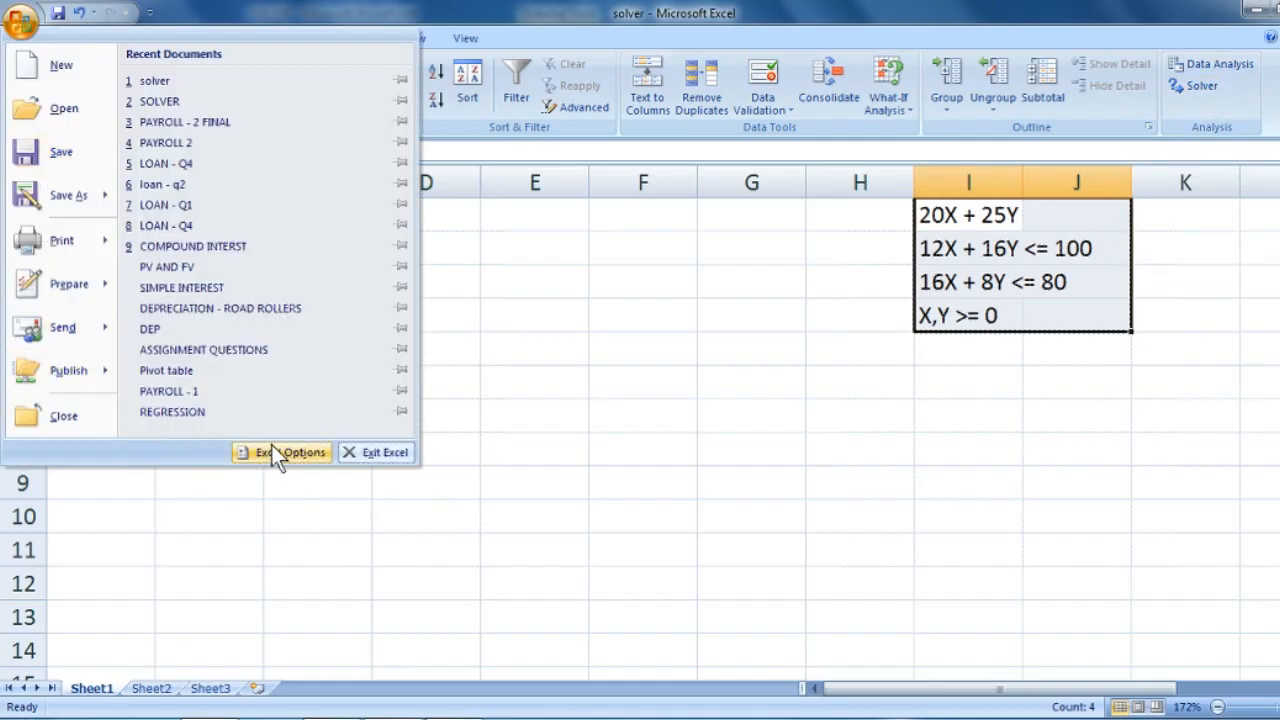
pyautogui.click(272, 445)
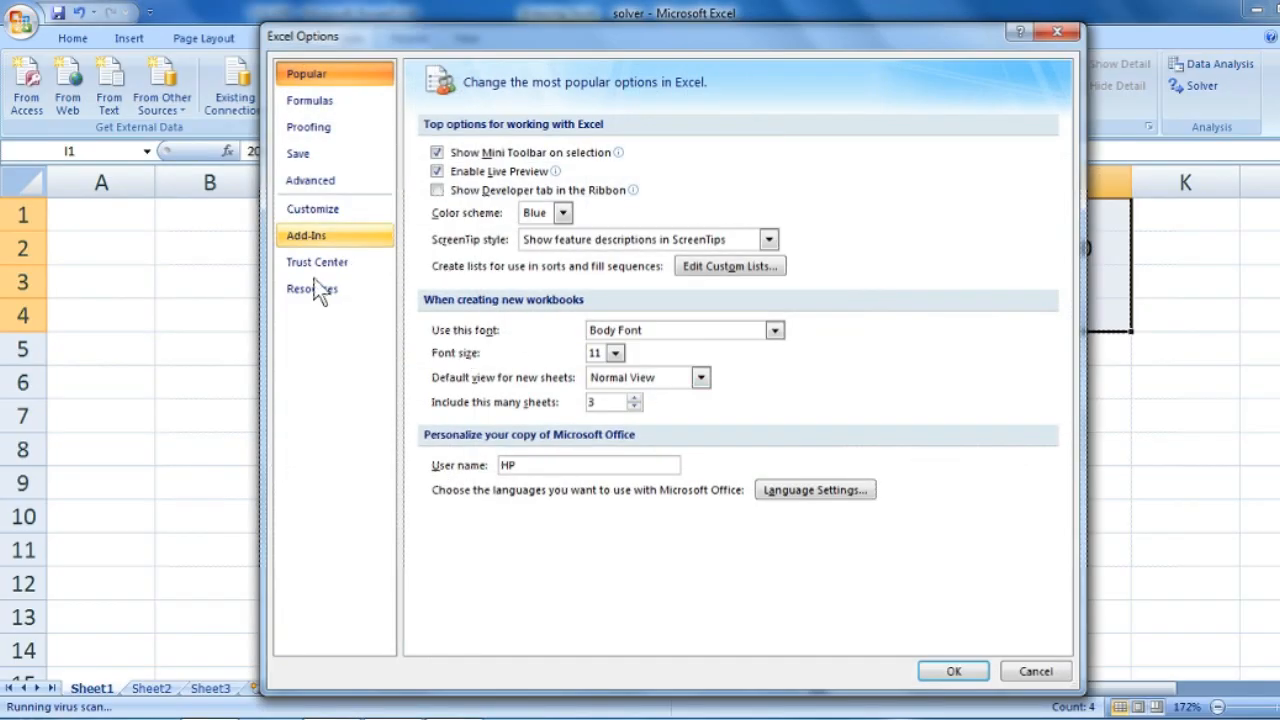
pyautogui.click(337, 238)
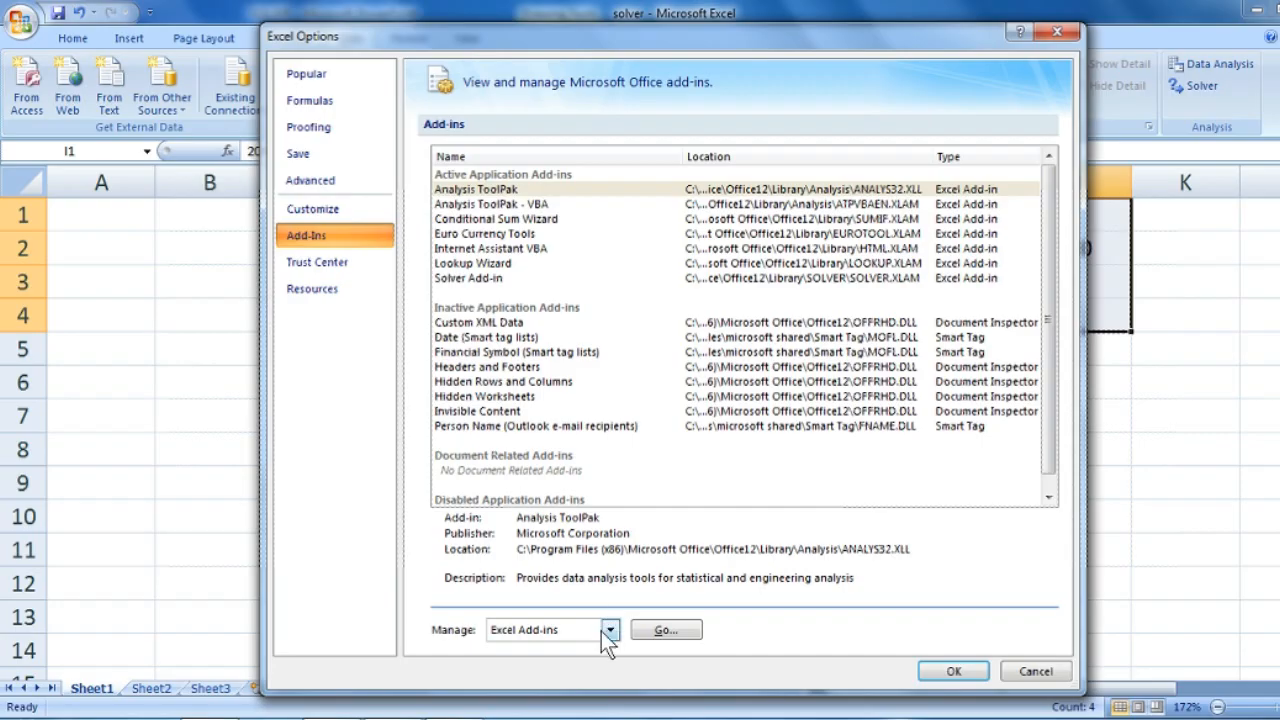
pyautogui.click(686, 629)
pyautogui.click(764, 284)
pyautogui.click(766, 274)
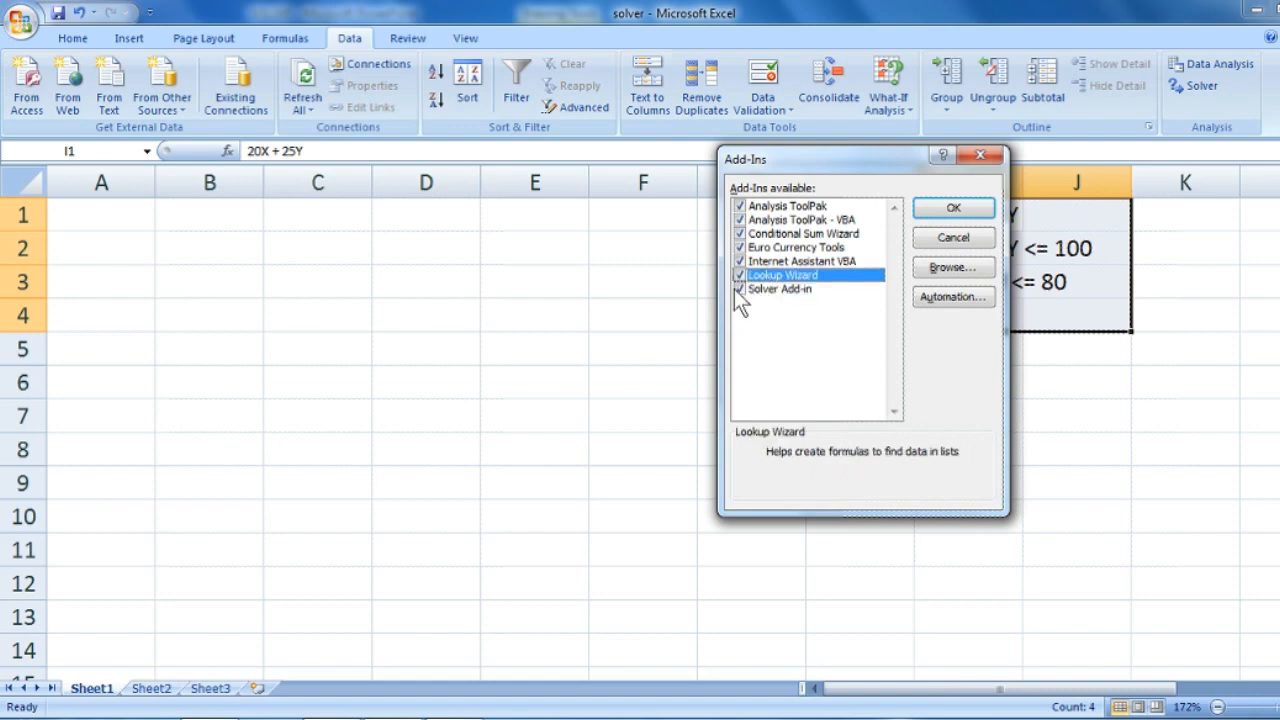
pyautogui.click(740, 289)
pyautogui.click(946, 208)
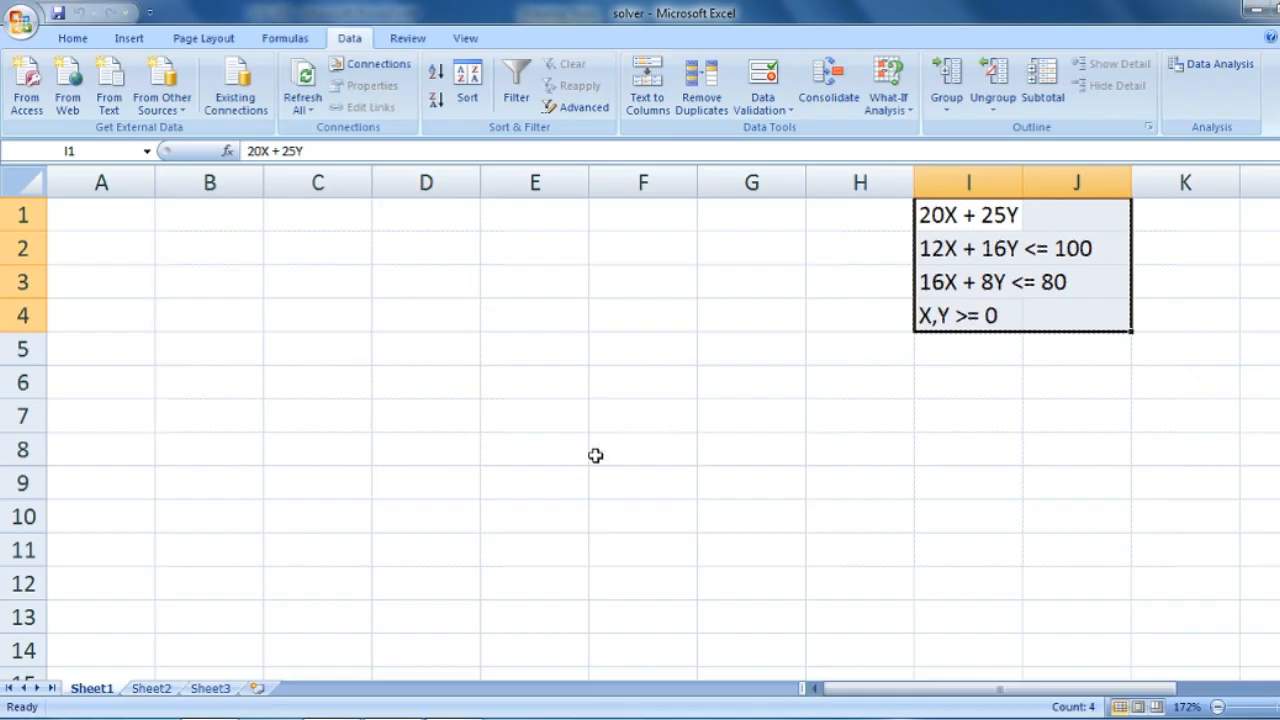
# Step: Enable the Solver Add-in through the Excel add-ins management options
pyautogui.click(20, 22)
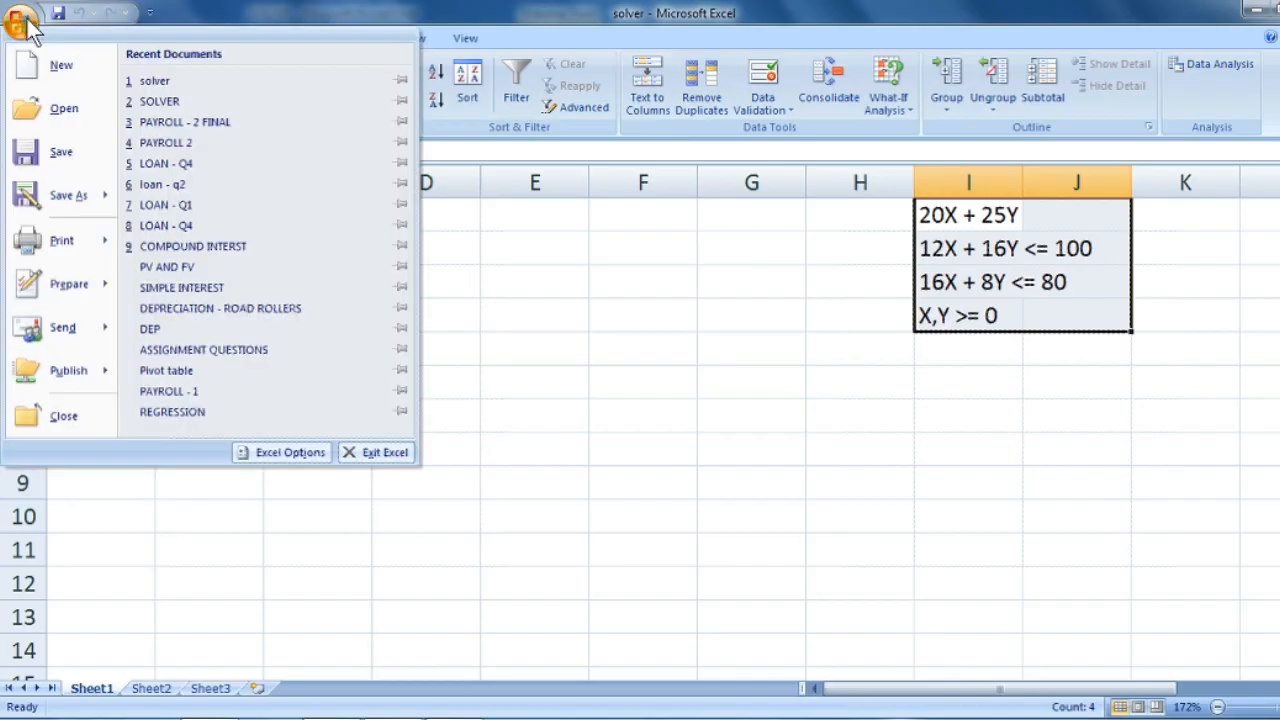
pyautogui.moveTo(42, 377)
pyautogui.click(290, 452)
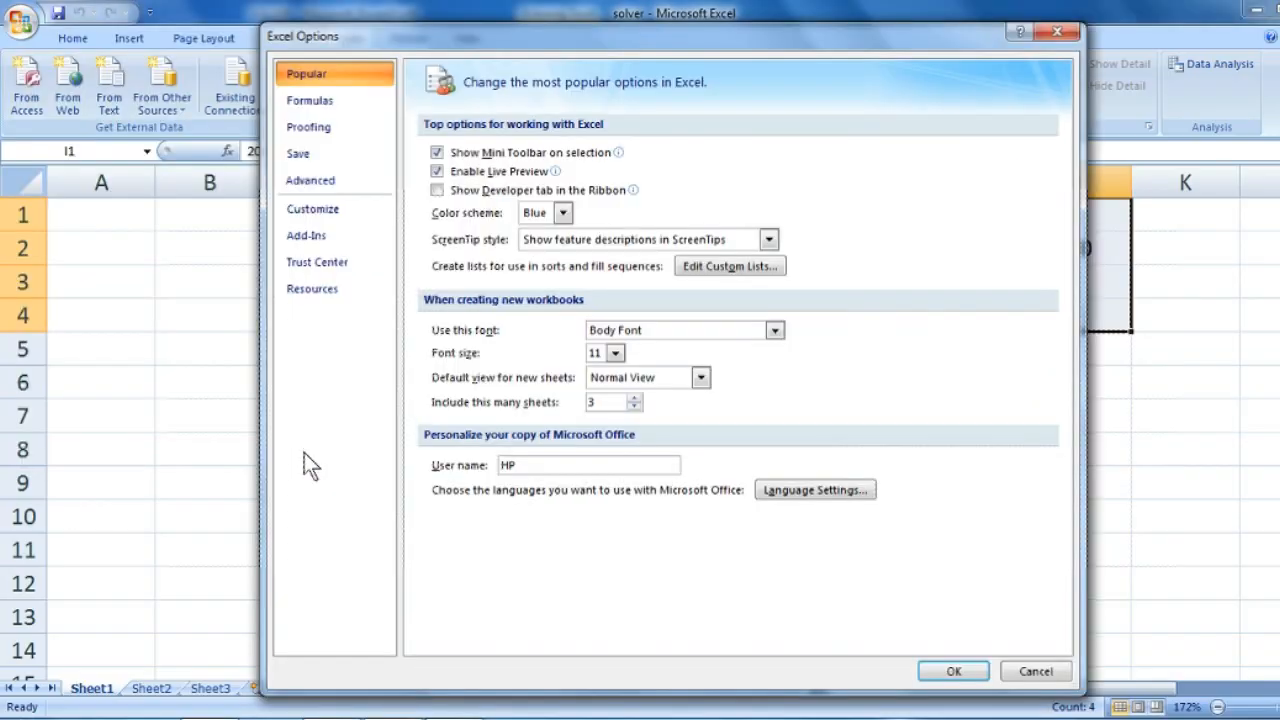
pyautogui.click(339, 242)
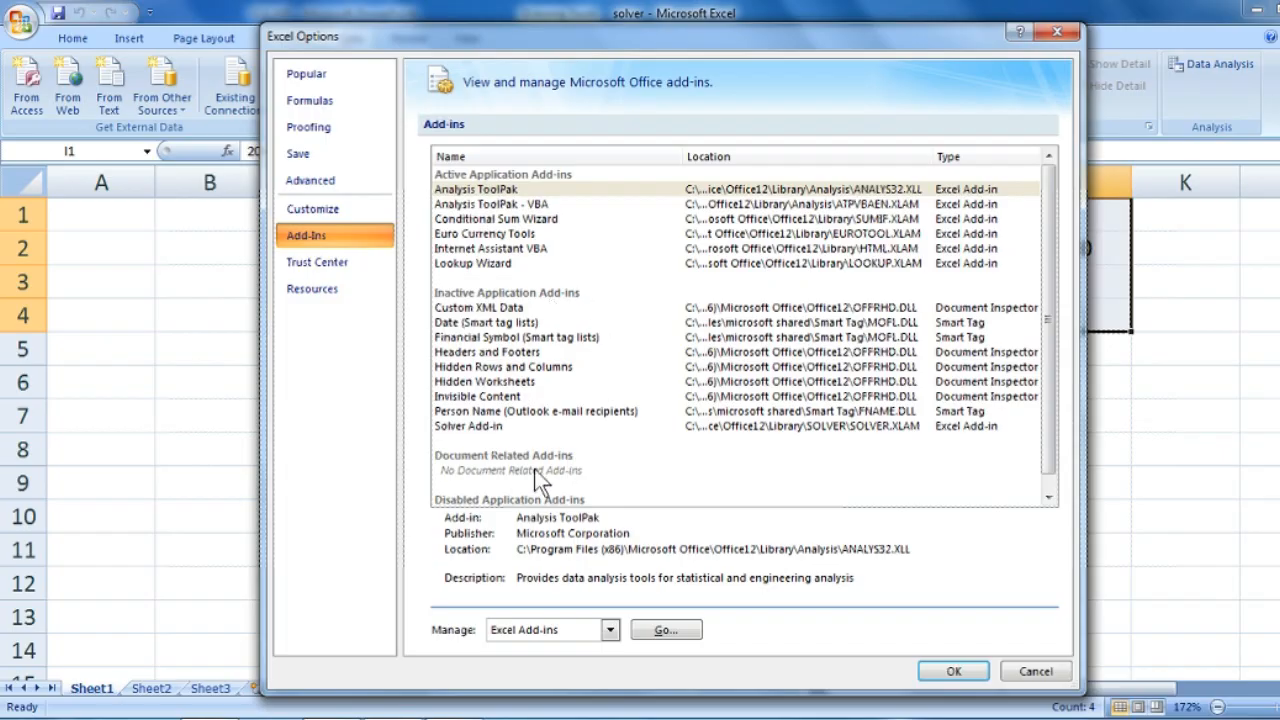
pyautogui.click(530, 426)
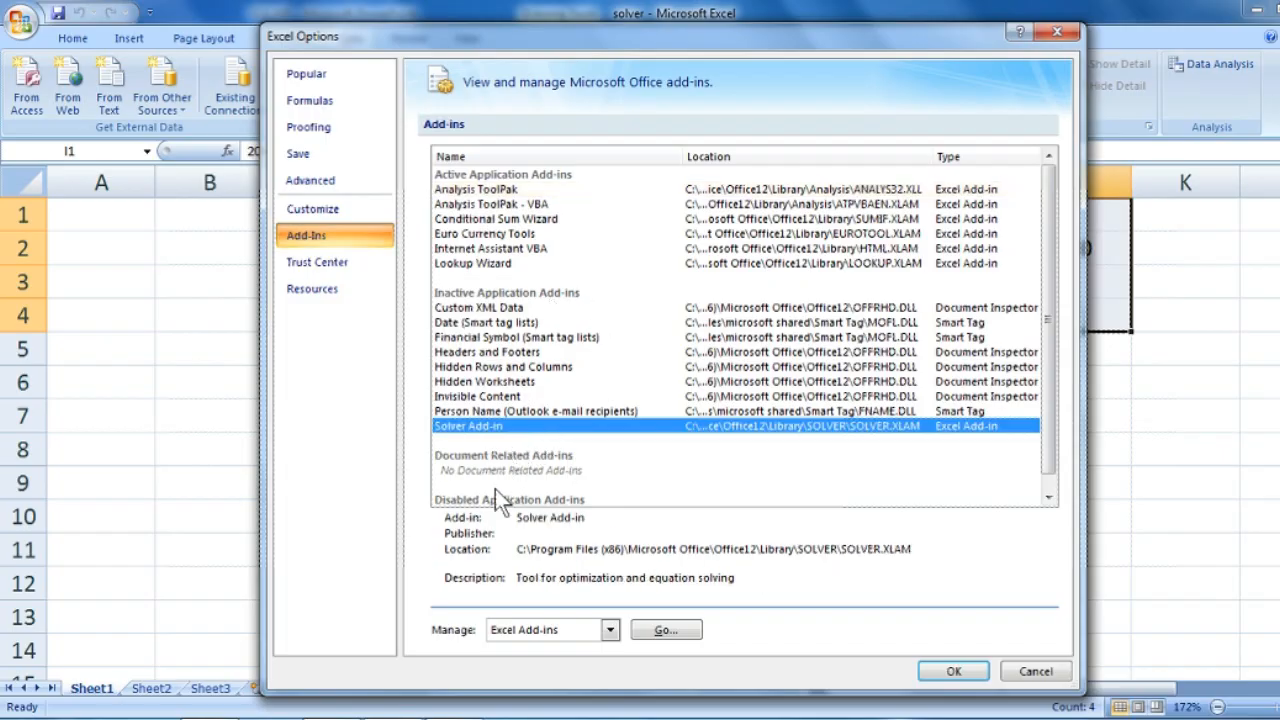
pyautogui.click(565, 323)
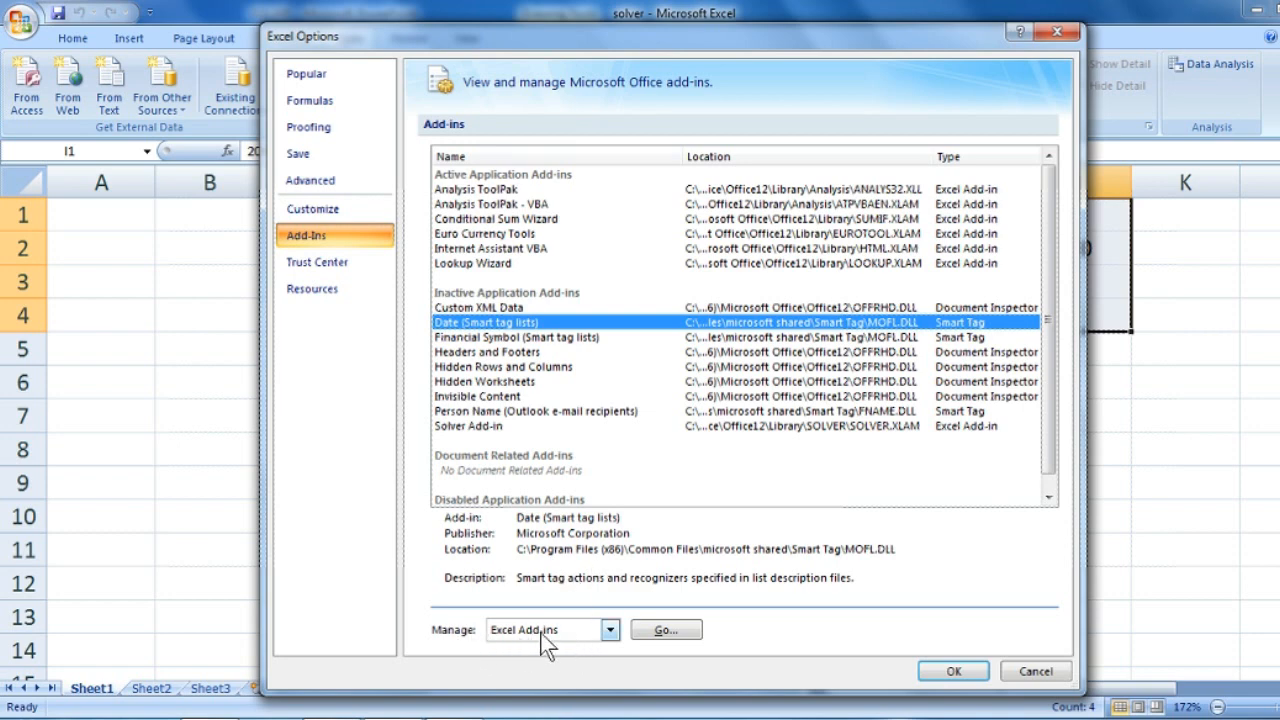
pyautogui.click(664, 637)
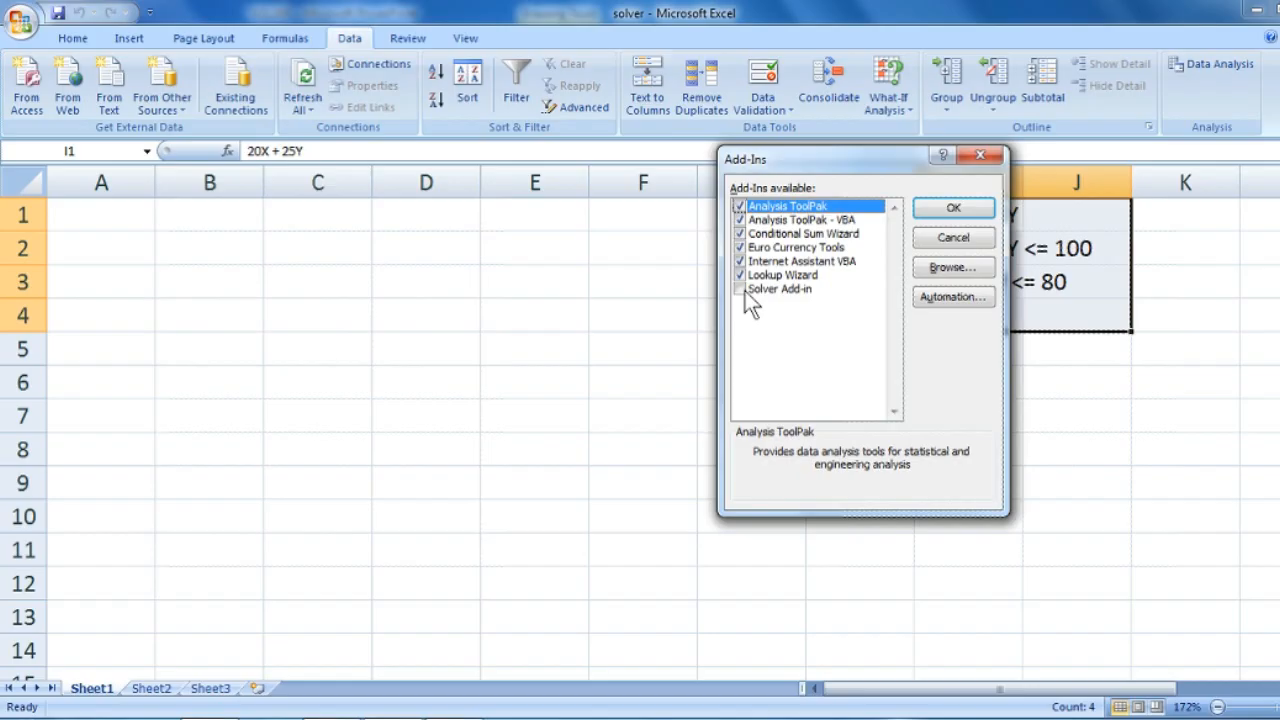
pyautogui.click(742, 290)
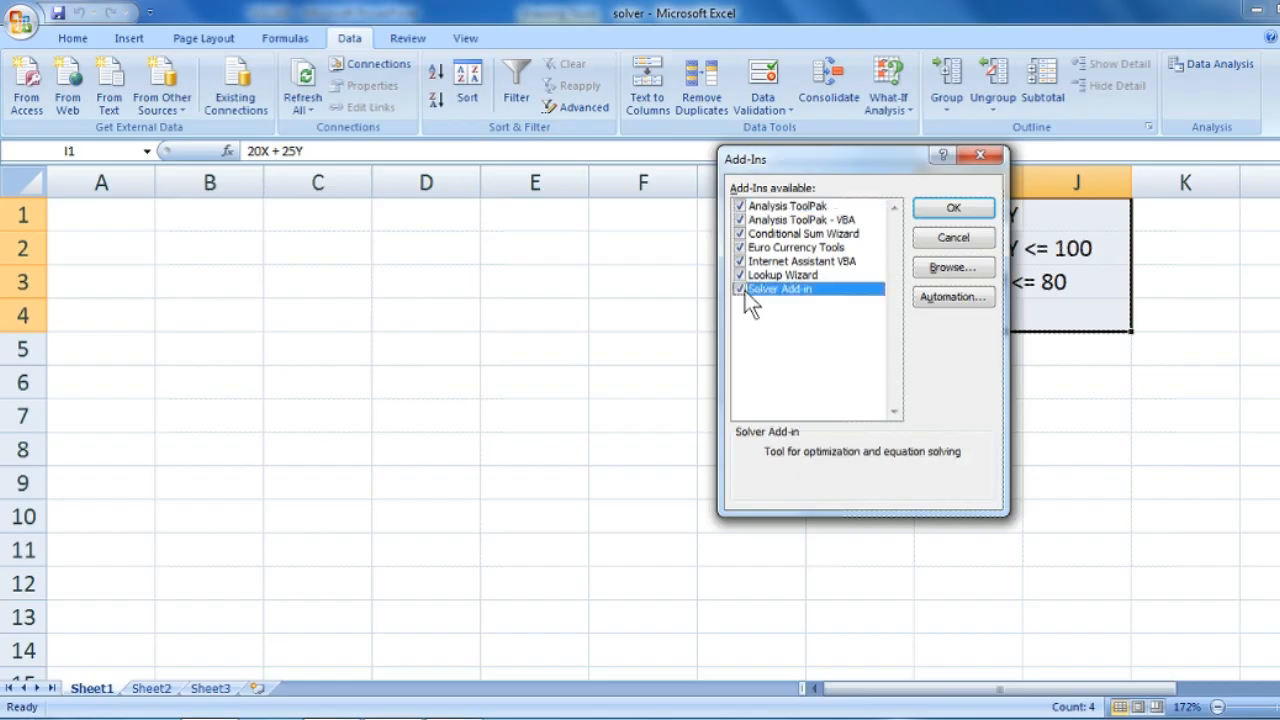
pyautogui.click(954, 210)
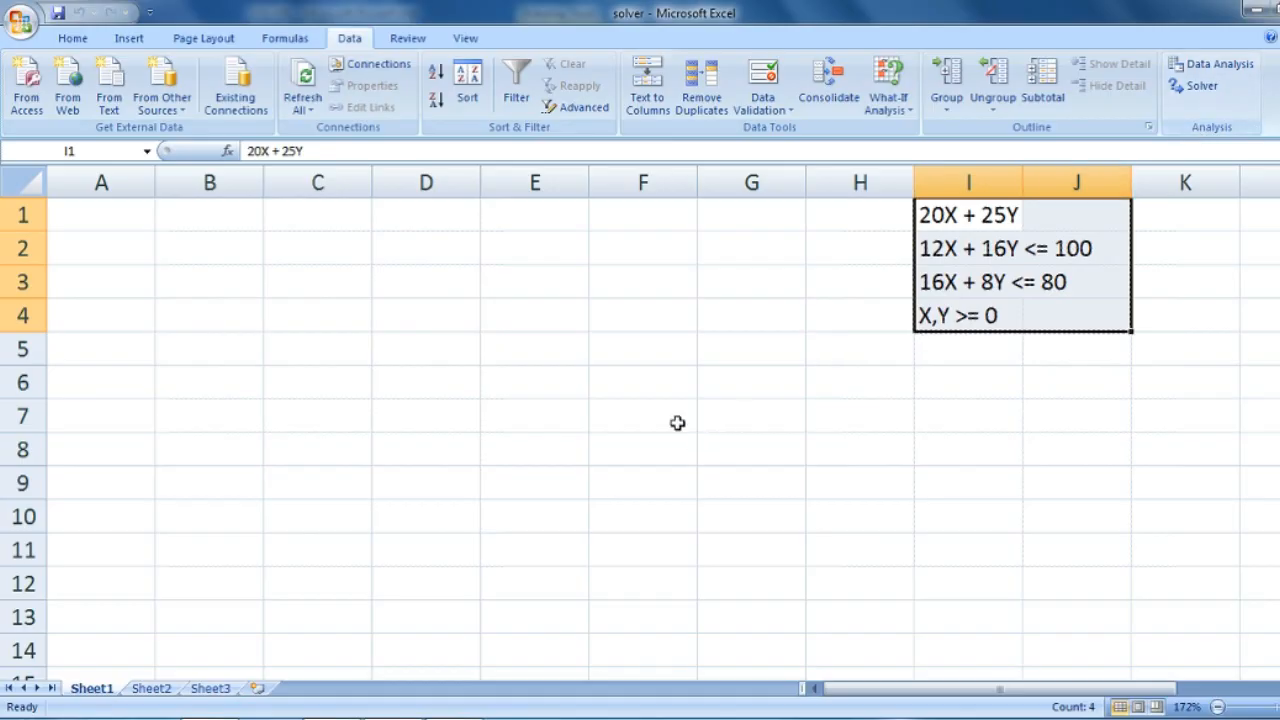
# Step: Widen column A and enter the heading PRODUCTS in A1
pyautogui.moveTo(156, 183); pyautogui.dragTo(301, 189)
pyautogui.click(158, 217)
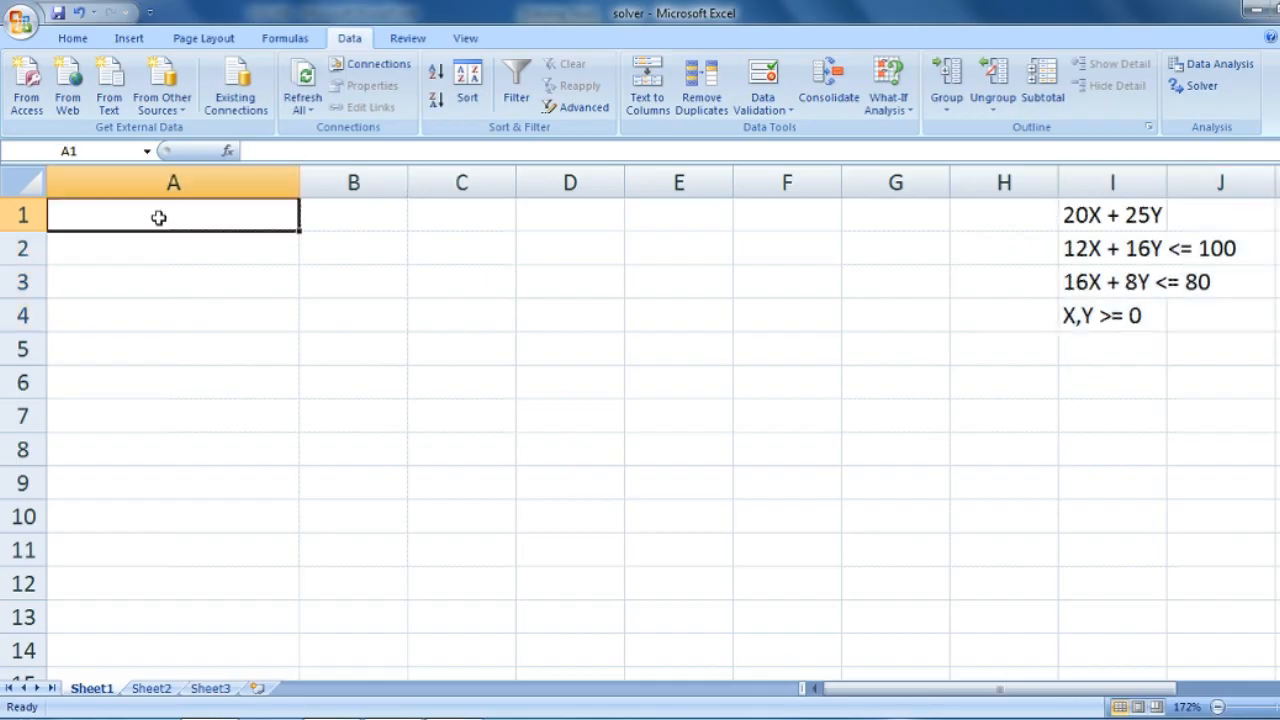
pyautogui.write('P')
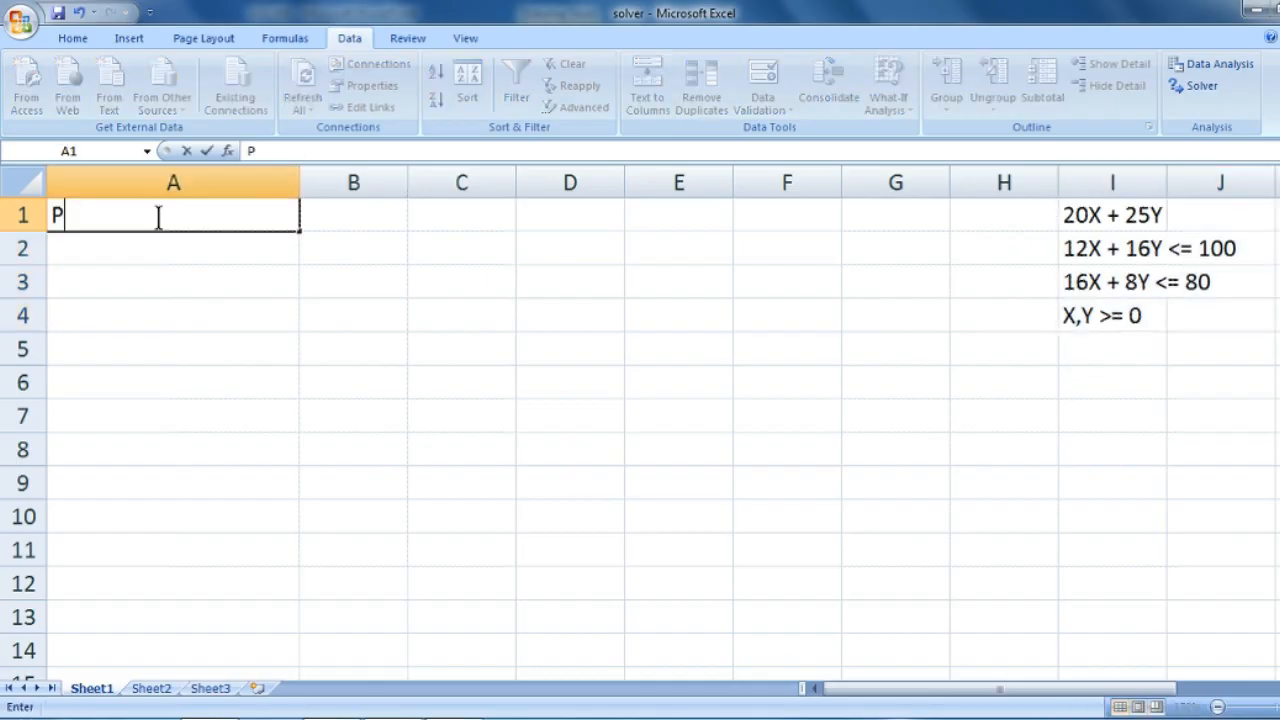
pyautogui.write('RODUCTS')
pyautogui.press('Tab')
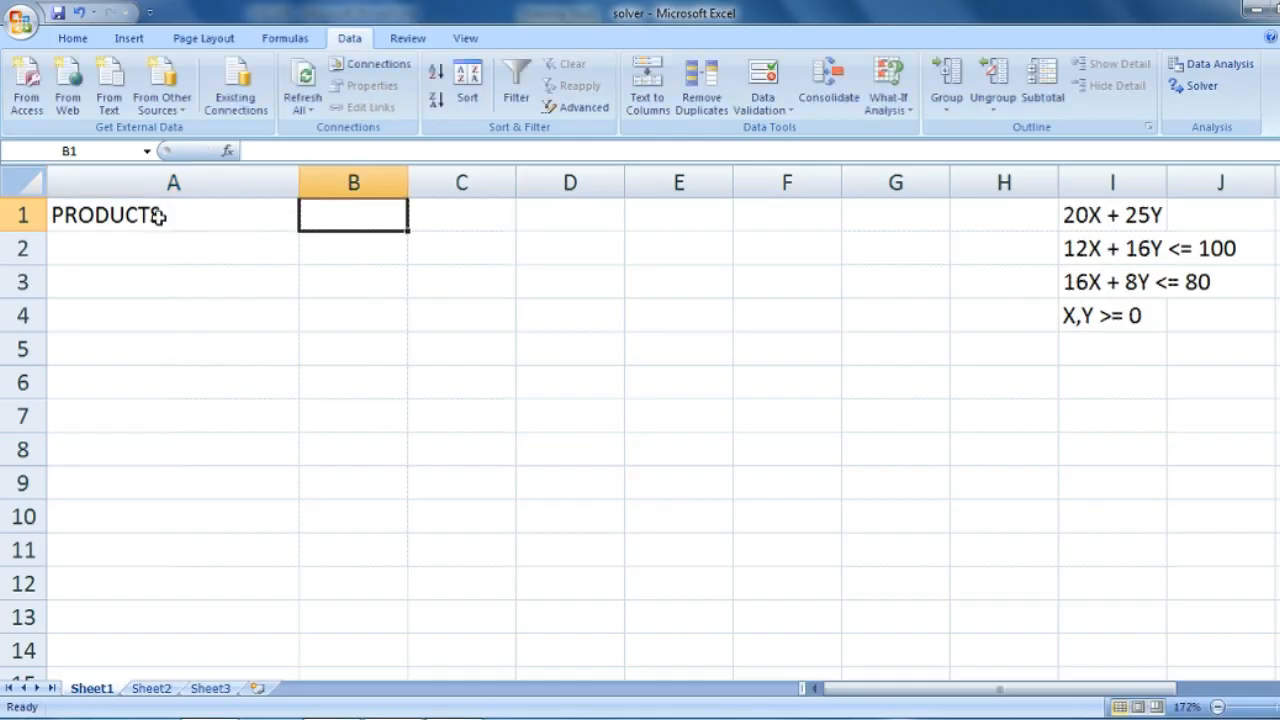
# Step: Widen columns B and C and enter the headings "CASES - X" in B1 and "TABLES - Y" in C1
pyautogui.moveTo(408, 172); pyautogui.dragTo(464, 178)
pyautogui.moveTo(572, 182); pyautogui.dragTo(587, 195)
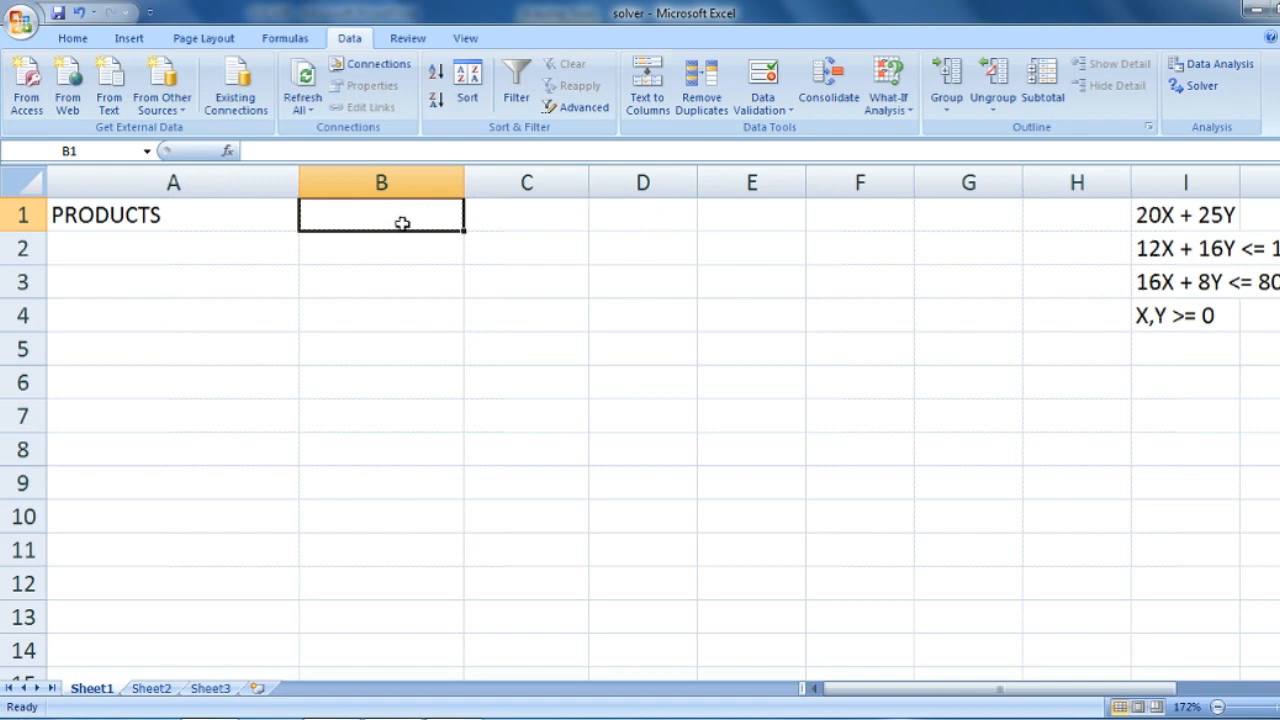
pyautogui.write('BOOK')
pyautogui.press('BackSpace')
pyautogui.press('BackSpace')
pyautogui.press('BackSpace')
pyautogui.press('BackSpace')
pyautogui.press('BackSpace')
pyautogui.write('CASES')
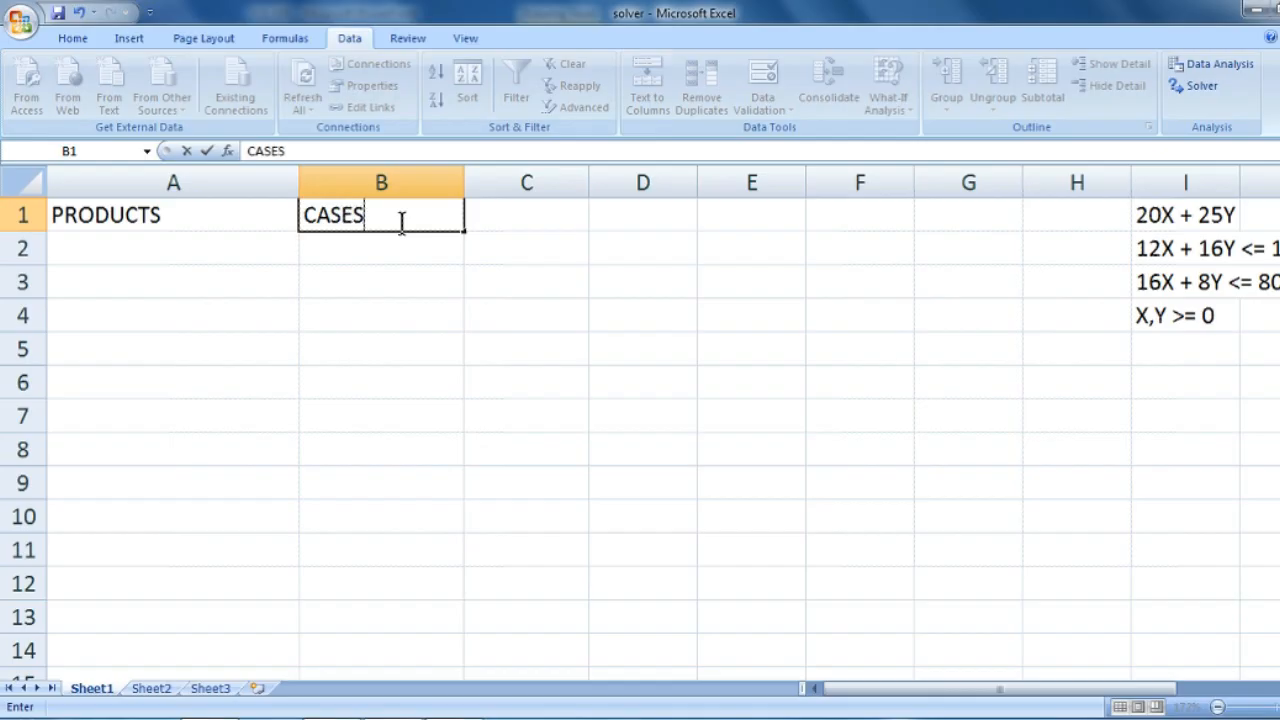
pyautogui.write(' - X')
pyautogui.press('Tab')
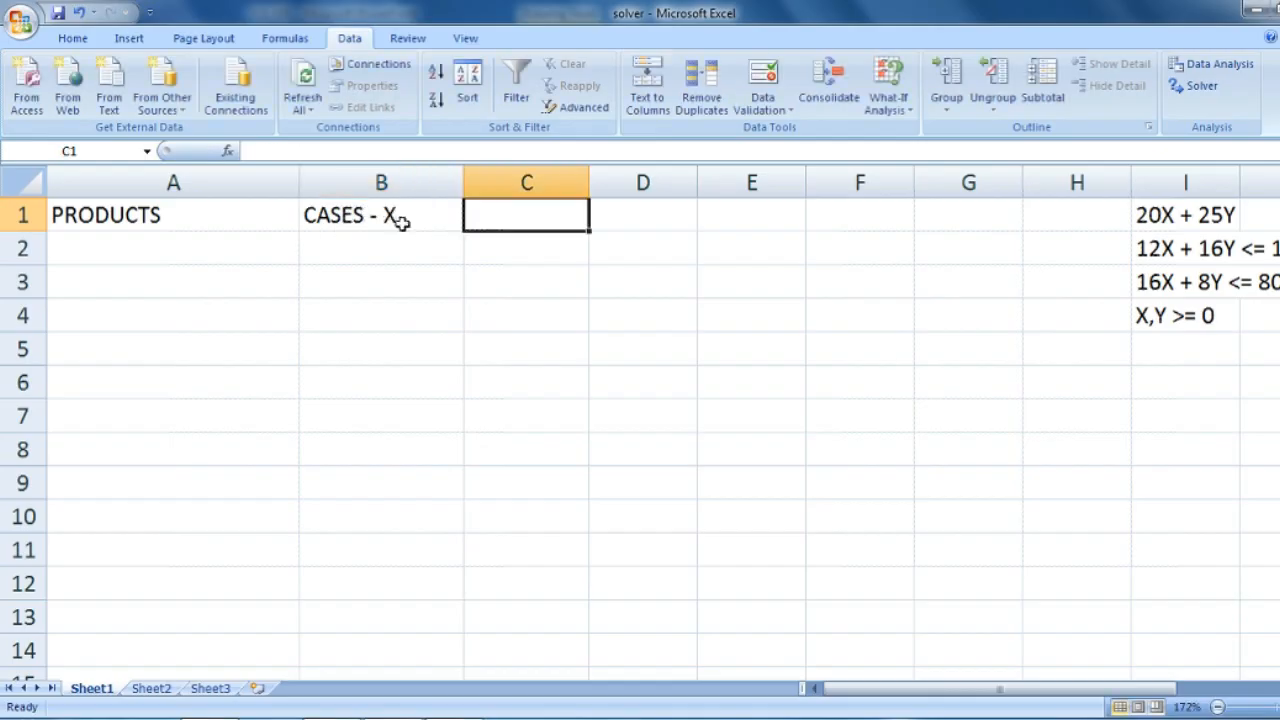
pyautogui.write('TABLES - Y')
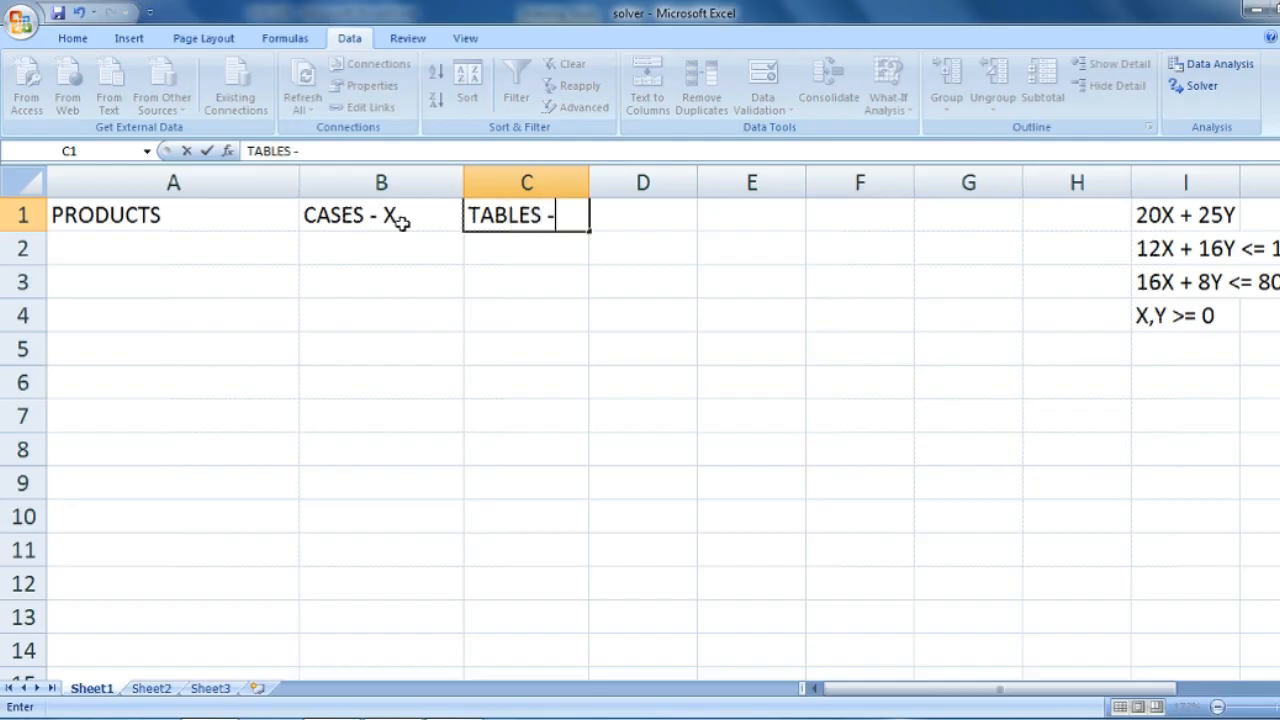
pyautogui.press('Return')
# Step: Enter the row labels PRODUCT MIX in A2 and PROFIT PER UNIT in A3
pyautogui.press('Left')
pyautogui.press('Left')
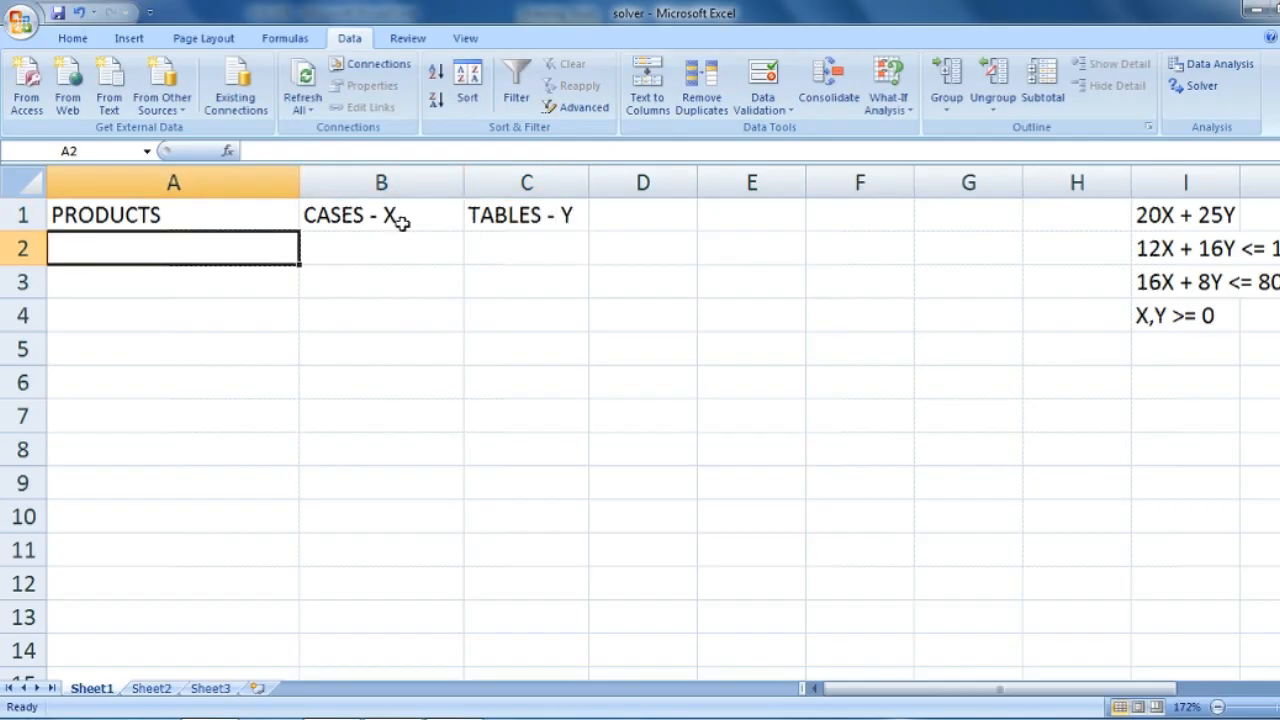
pyautogui.write('PROD')
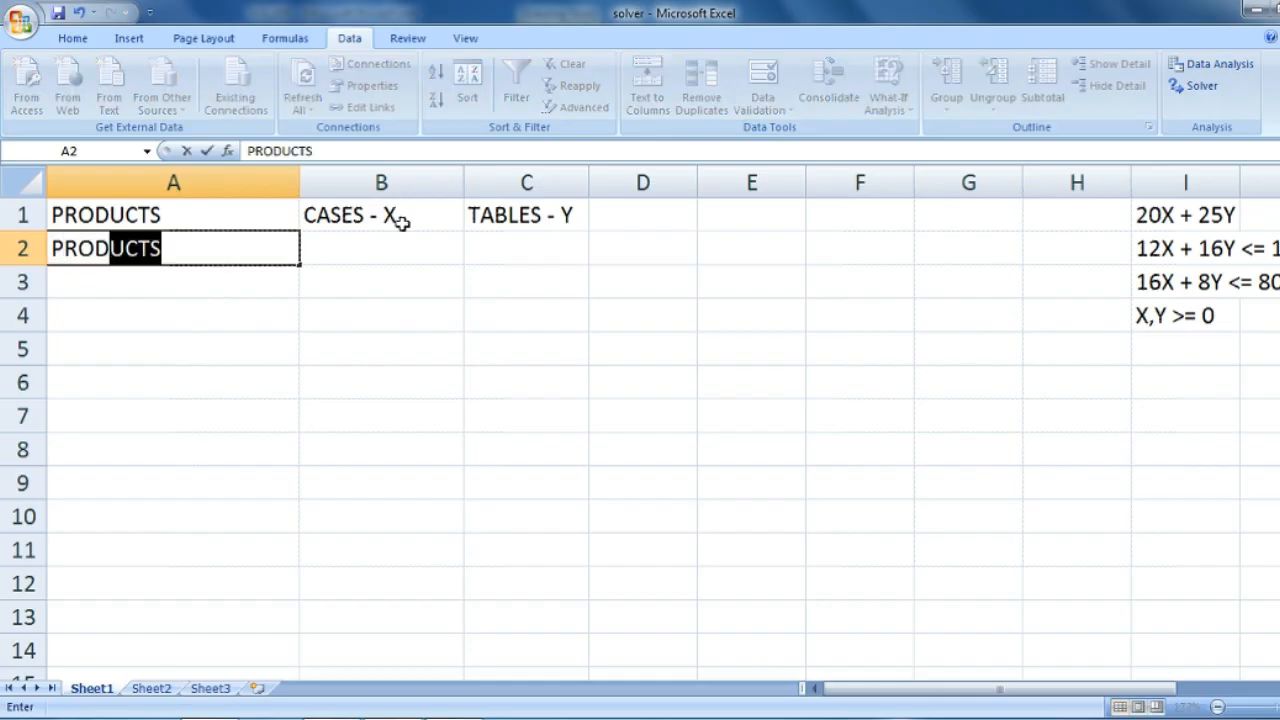
pyautogui.write('UCT MIX')
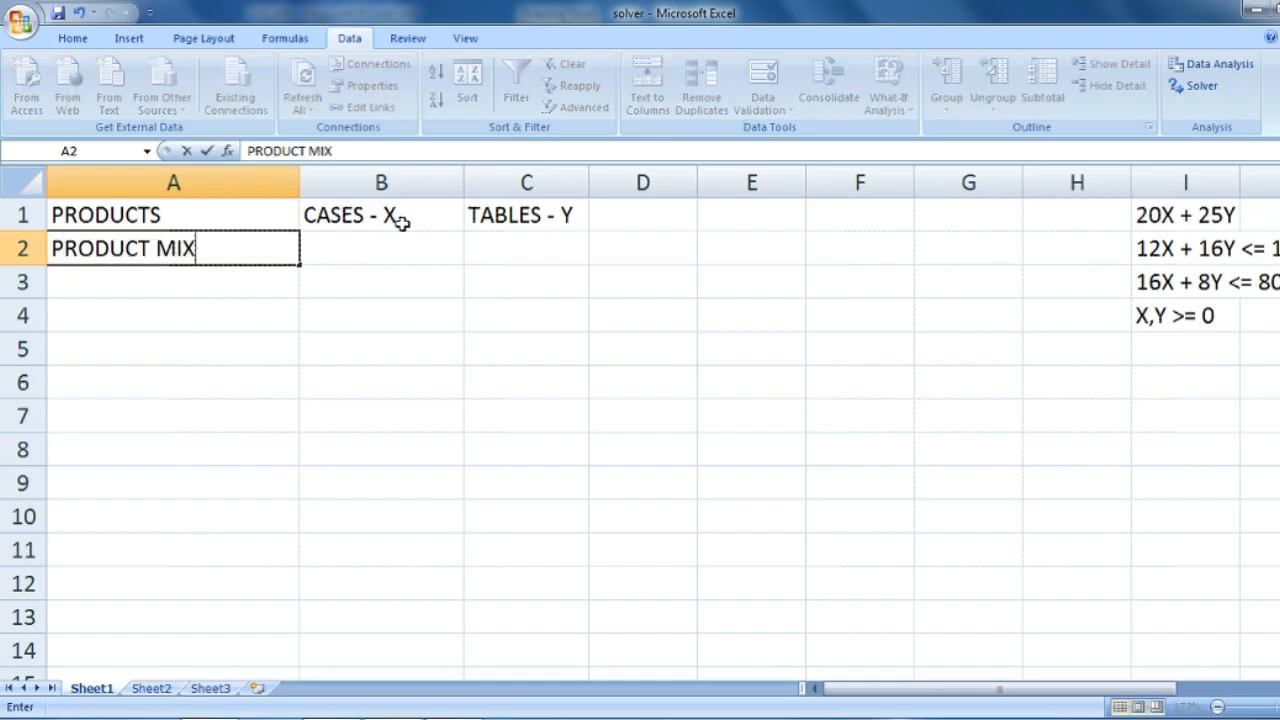
pyautogui.press('Return')
pyautogui.write('PRO')
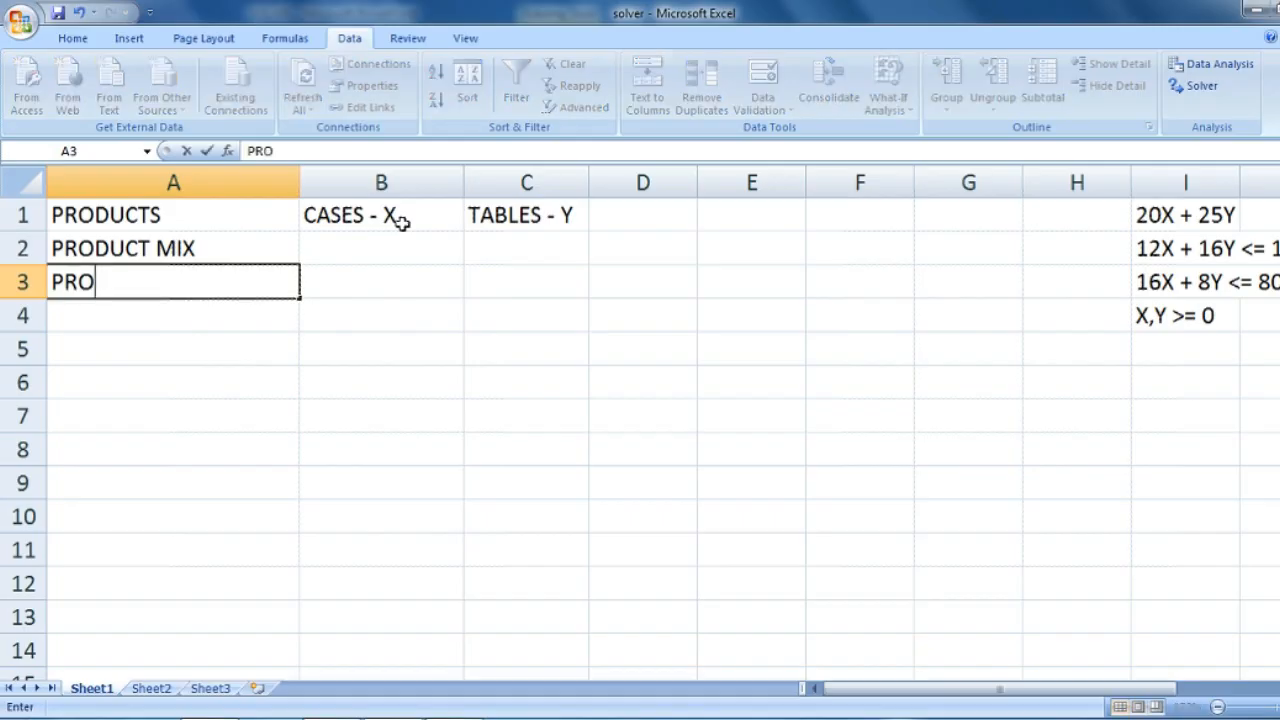
pyautogui.write("FIT PER UNIT'")
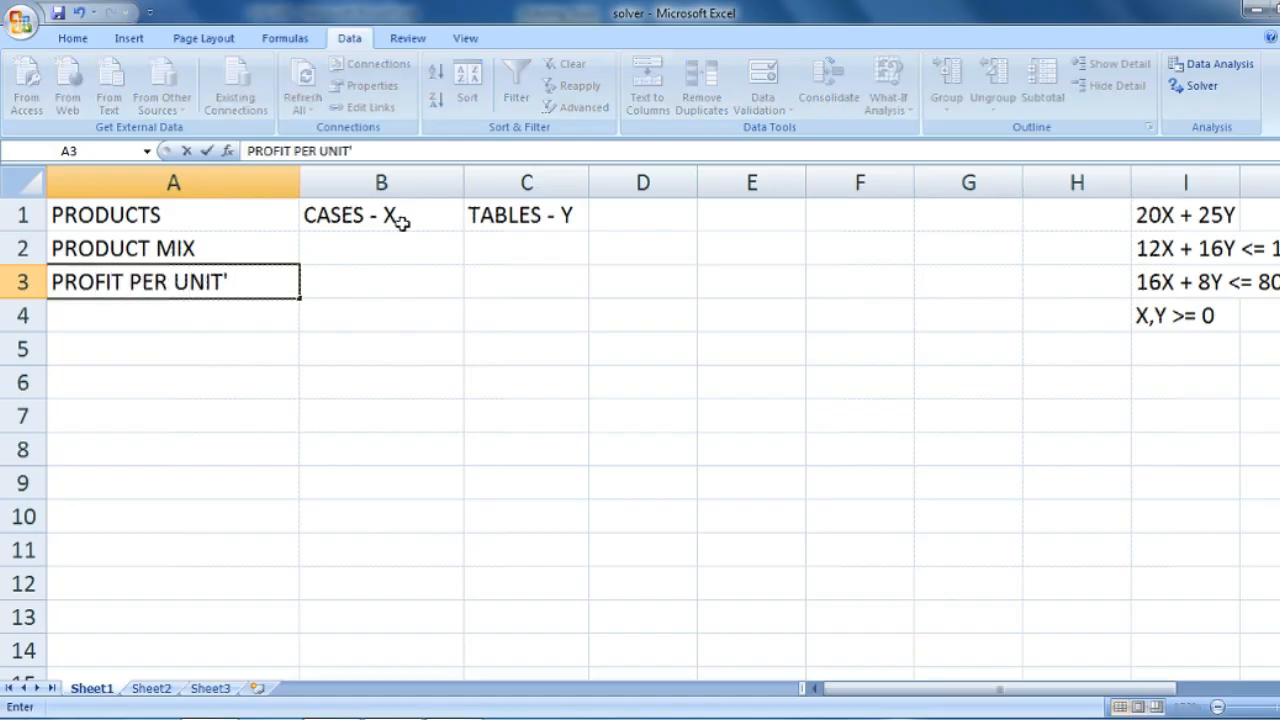
pyautogui.press('BackSpace')
pyautogui.press('Return')
# Step: Fill the product mix cells B2:C2 with yellow
pyautogui.press('Right')
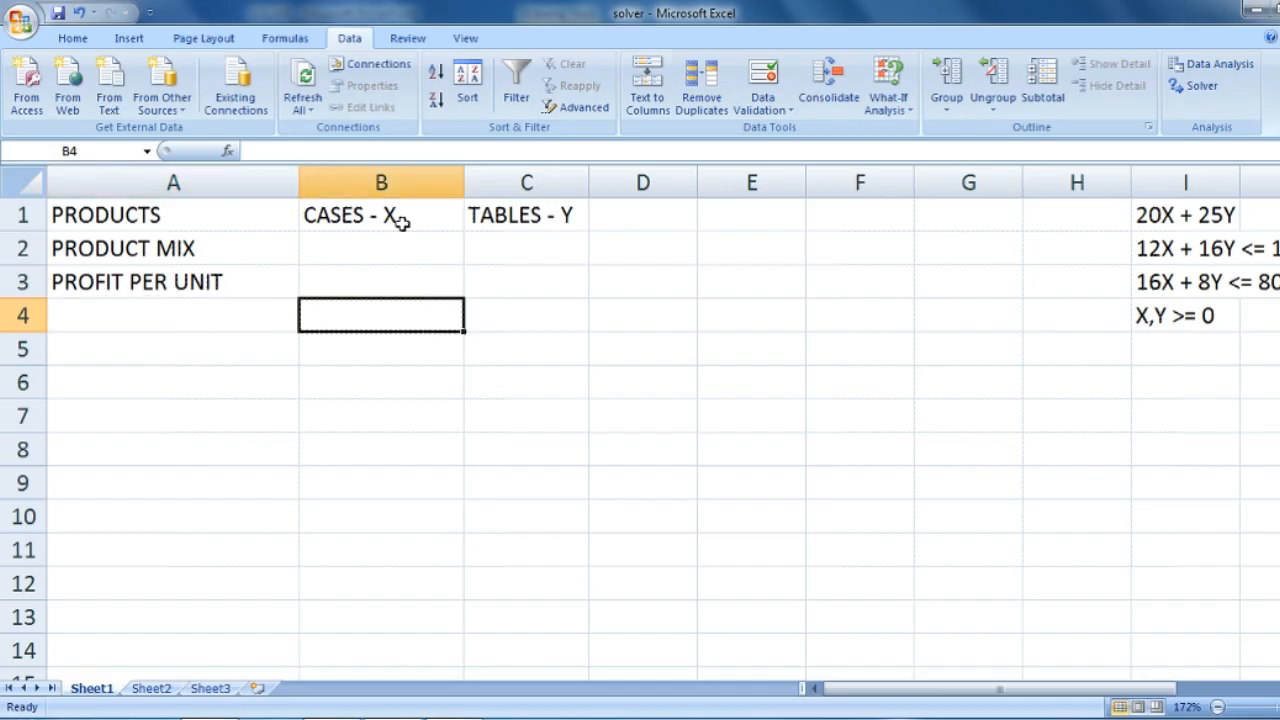
pyautogui.press('Up')
pyautogui.press('Up')
pyautogui.hotkey('shift', 'Right')
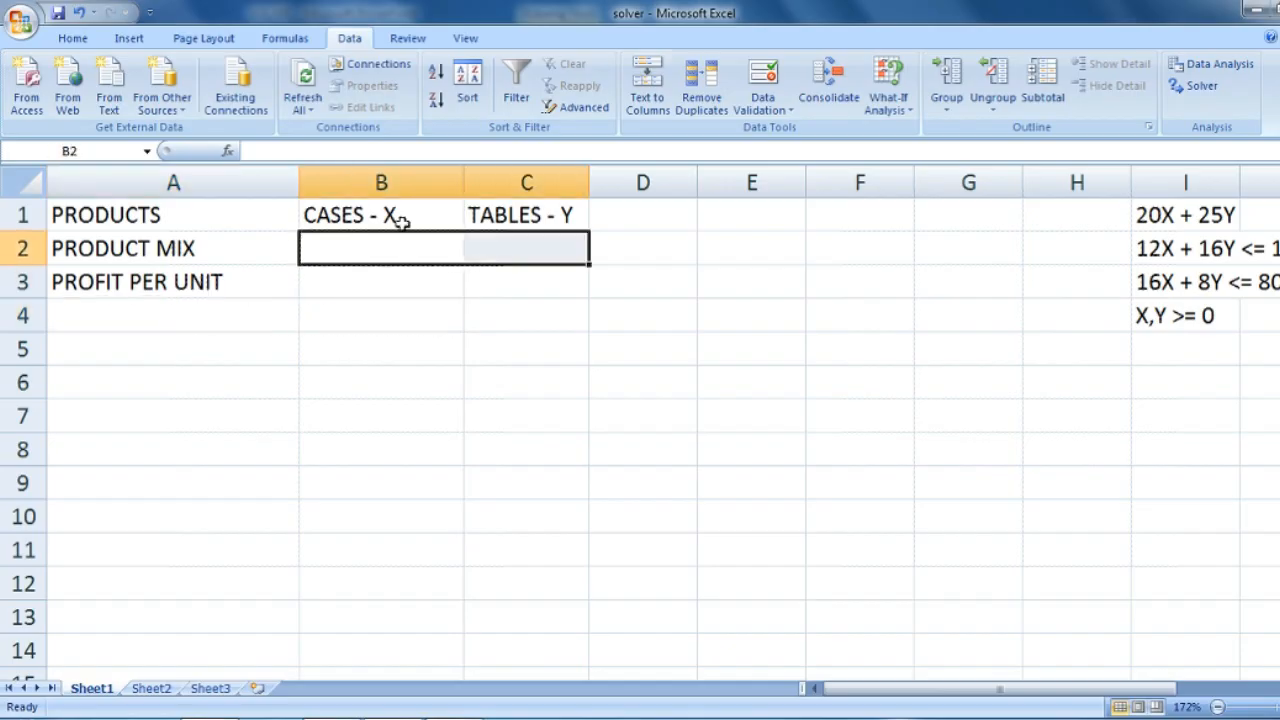
pyautogui.click(72, 38)
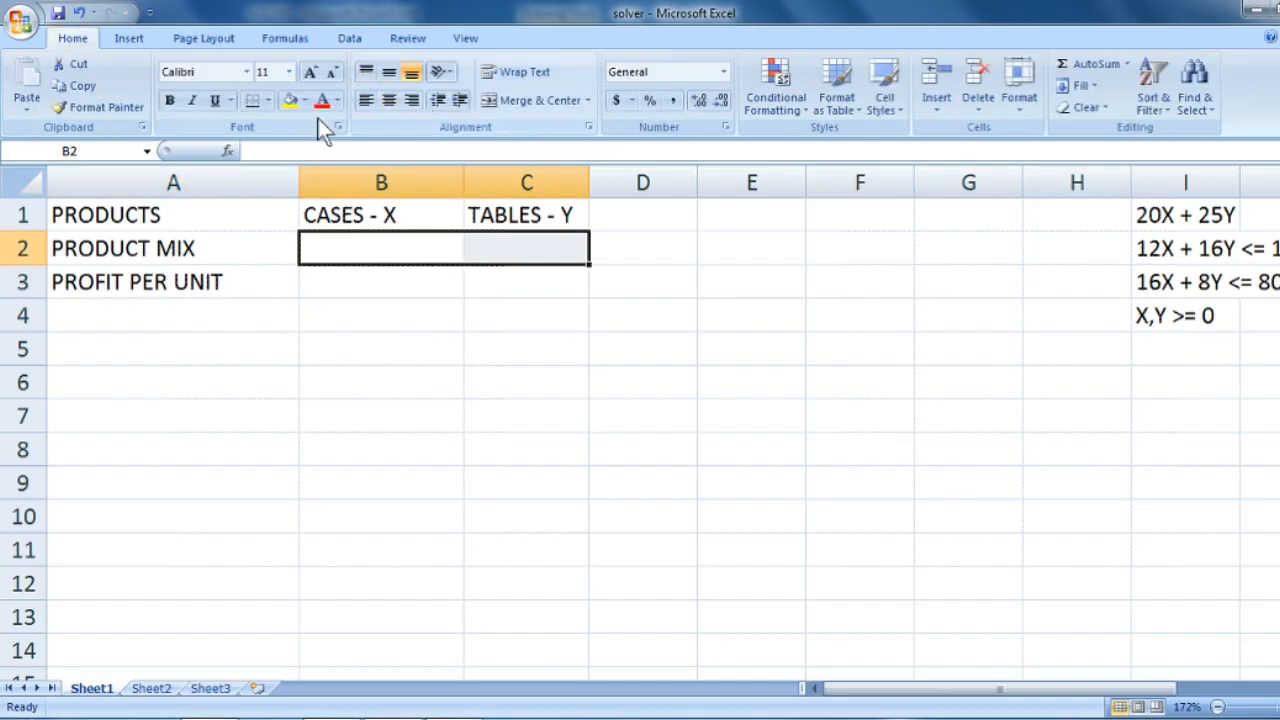
pyautogui.click(287, 101)
pyautogui.moveTo(322, 262); pyautogui.dragTo(500, 259)
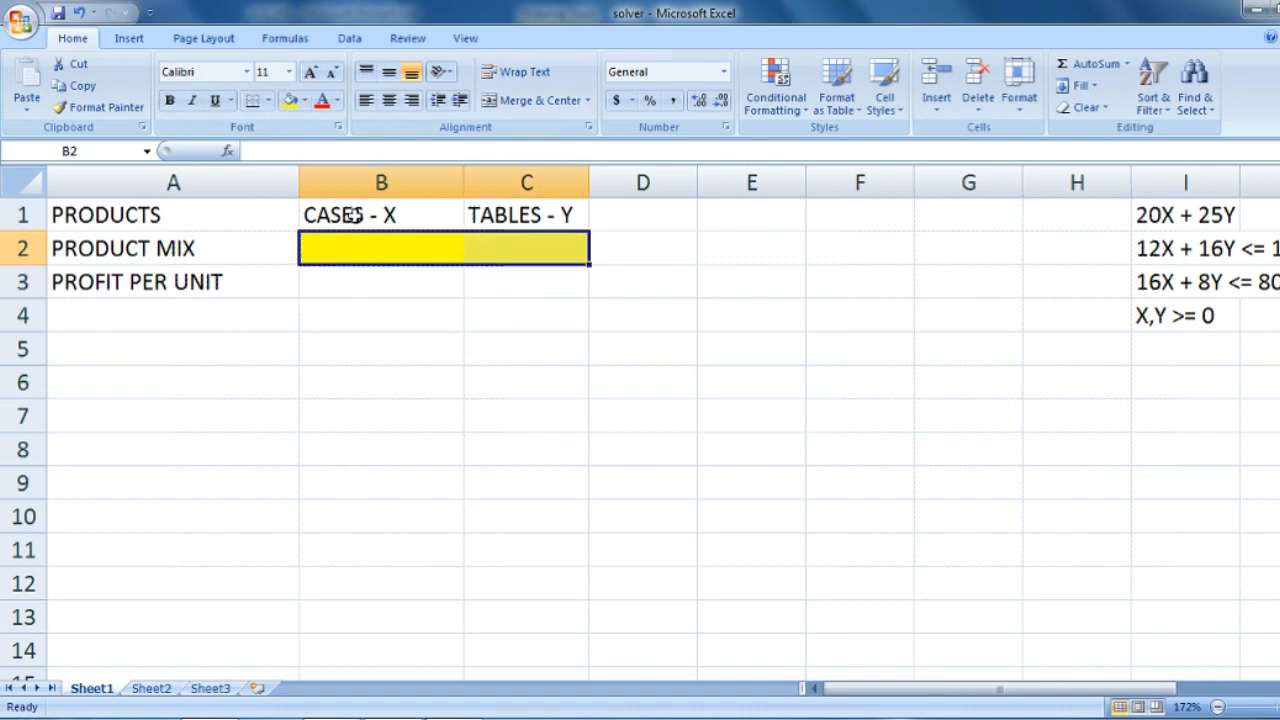
# Step: Enter the profit per unit values: 20 for cases in B3 and 25 for tables in C3
pyautogui.click(412, 278)
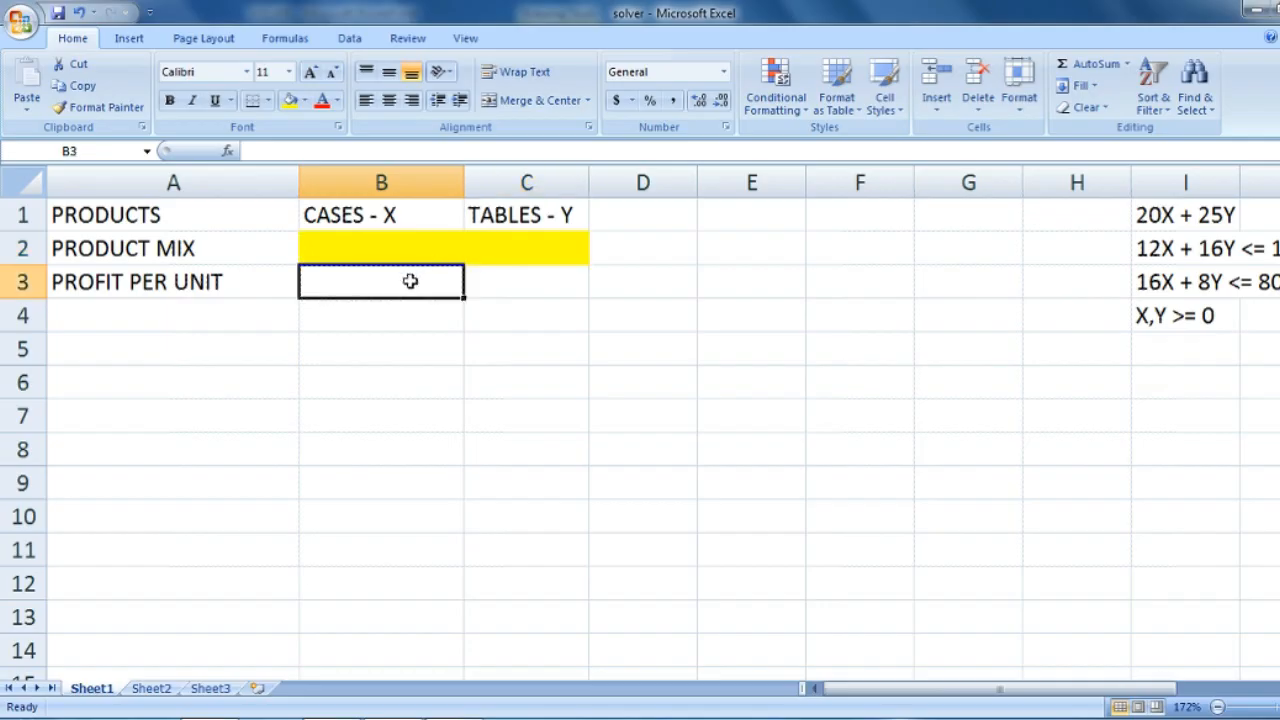
pyautogui.write('20')
pyautogui.press('Tab')
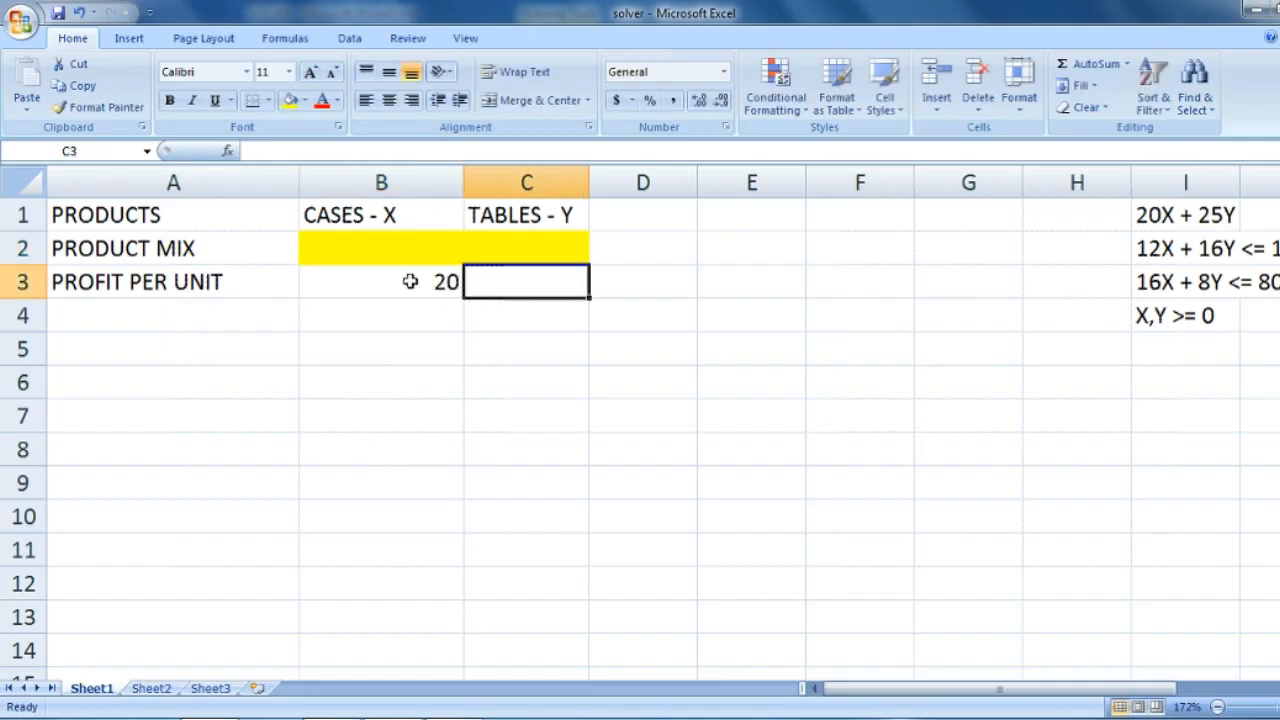
pyautogui.write('25')
pyautogui.click(367, 356)
# Step: Enter the constraint table headings X in B5 and Y in C5
pyautogui.click(218, 347)
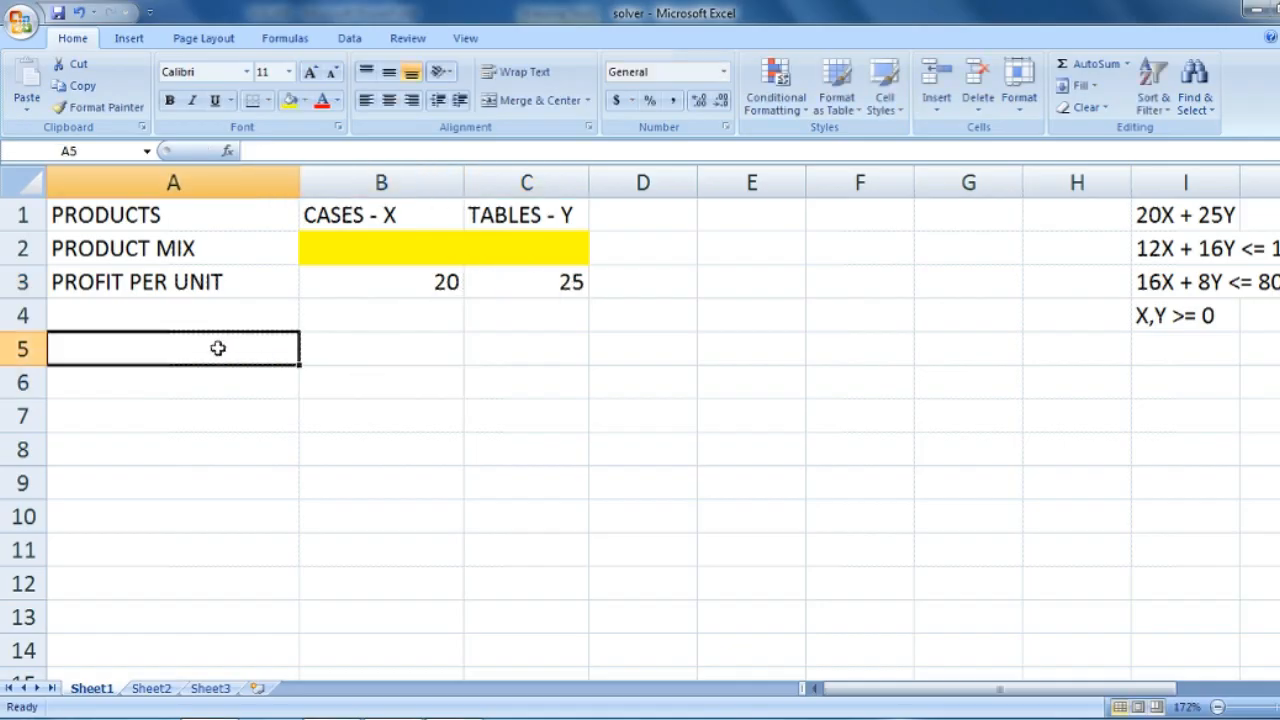
pyautogui.click(220, 392)
pyautogui.click(361, 346)
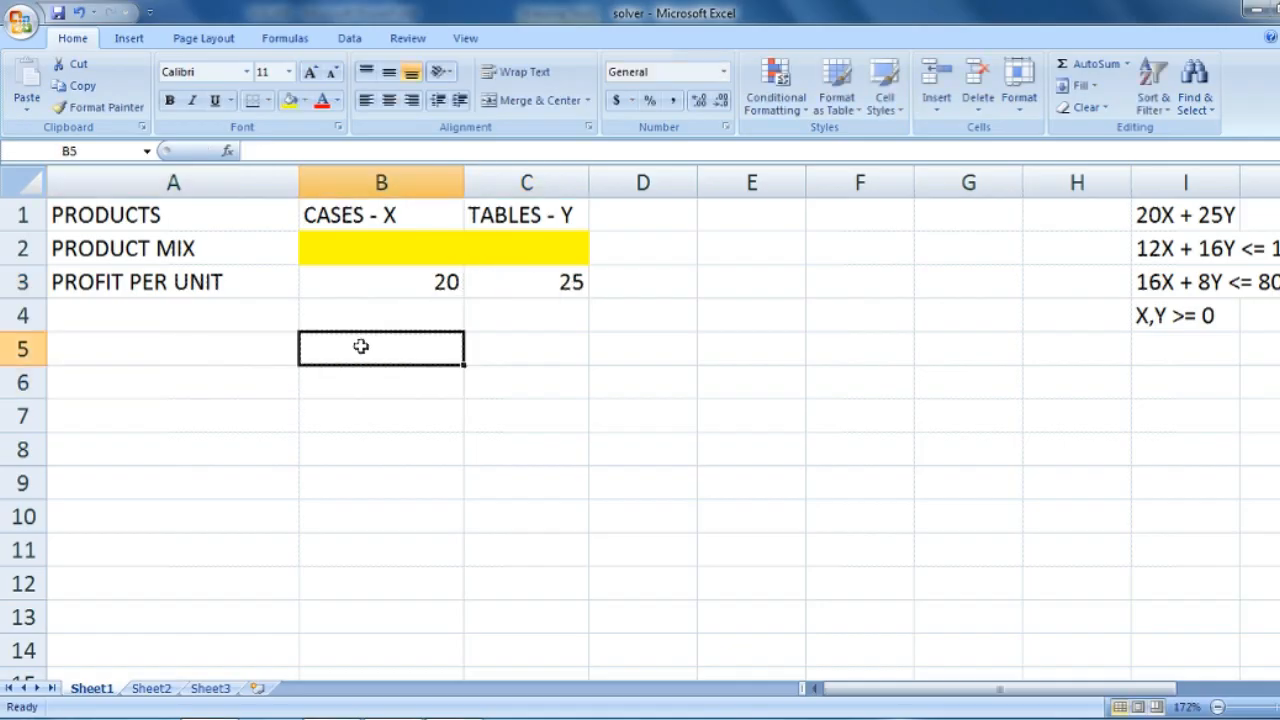
pyautogui.write('X')
pyautogui.click(517, 346)
pyautogui.write('Y')
# Step: Enter the row labels MATERIAL A in A6 and MATERIAL B in A7
pyautogui.click(272, 385)
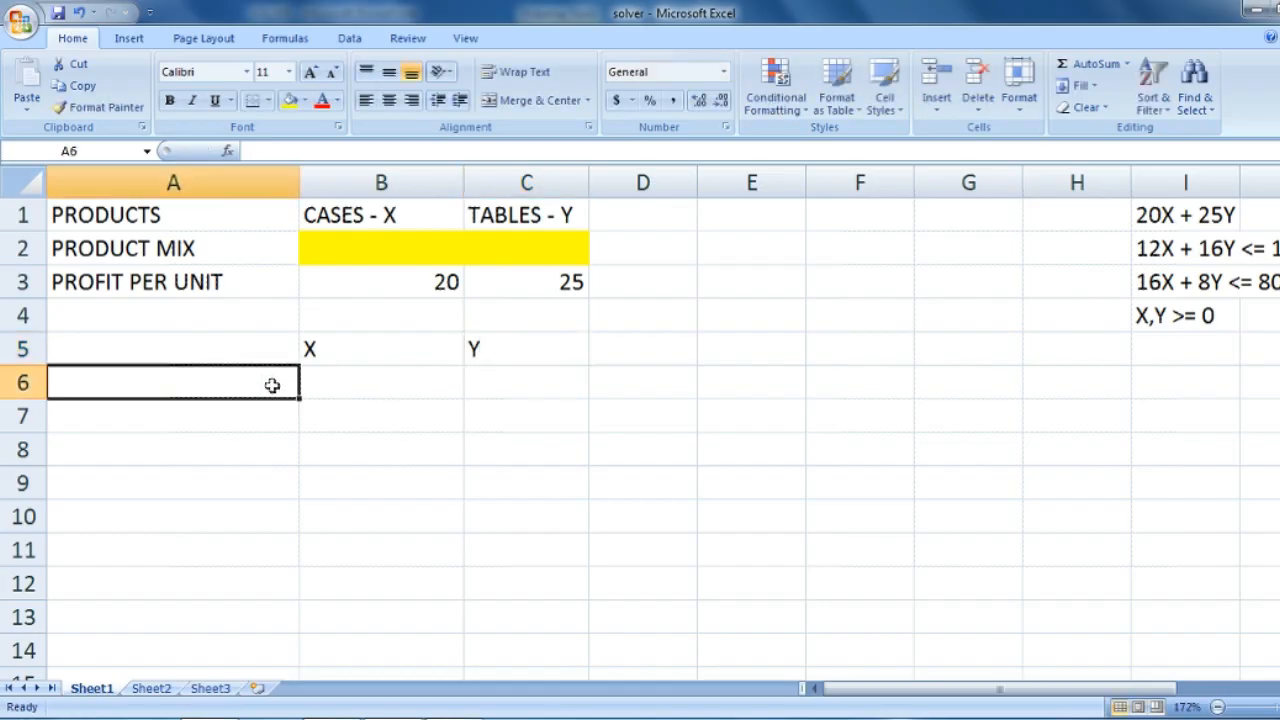
pyautogui.write('MATERIAL A')
pyautogui.press('Return')
pyautogui.write('MATERIAL B')
pyautogui.press('Return')
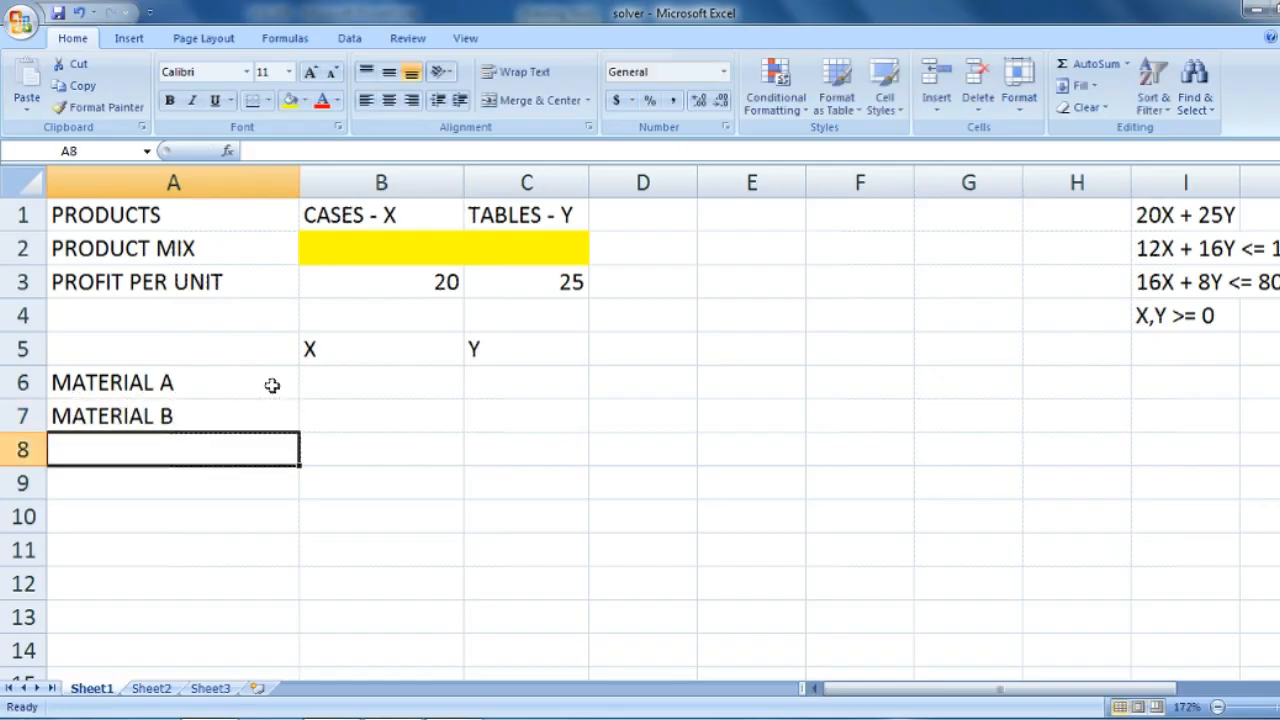
# Step: Move the objective and constraint expressions from I1:I4 to the range starting at G1
pyautogui.moveTo(168, 352); pyautogui.dragTo(451, 434)
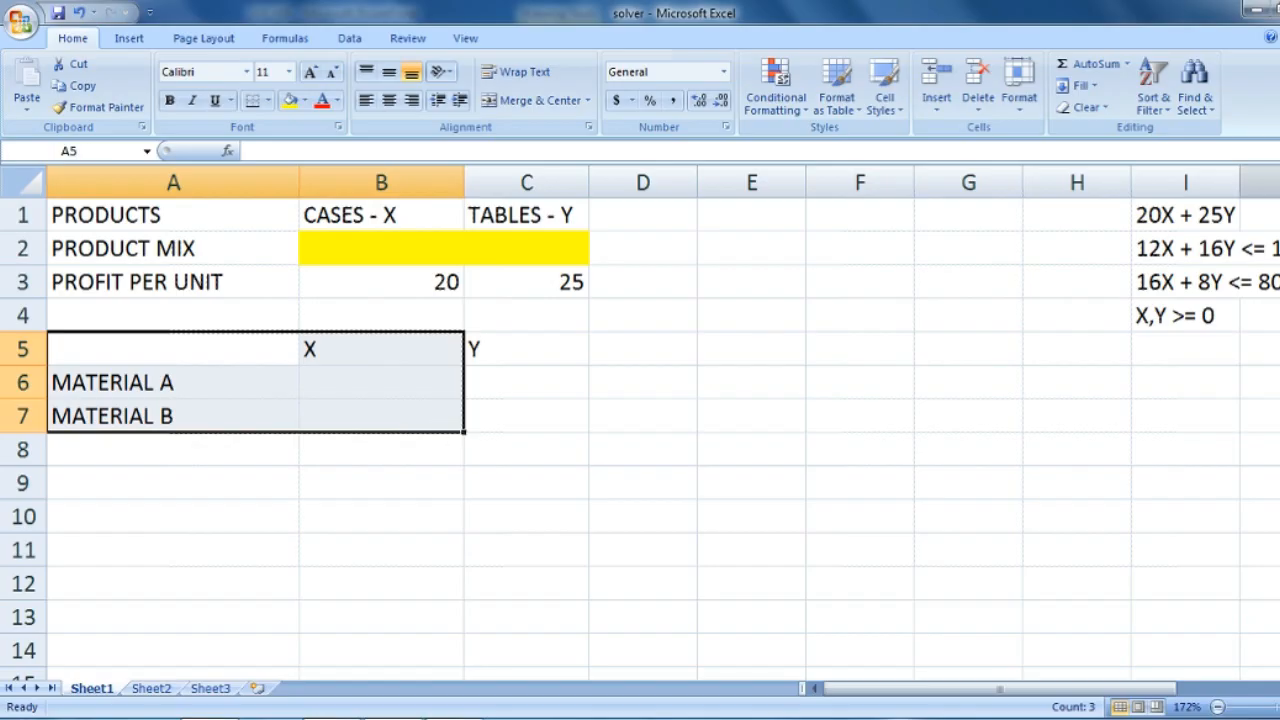
pyautogui.click(1210, 215)
pyautogui.moveTo(1210, 215); pyautogui.dragTo(1260, 311)
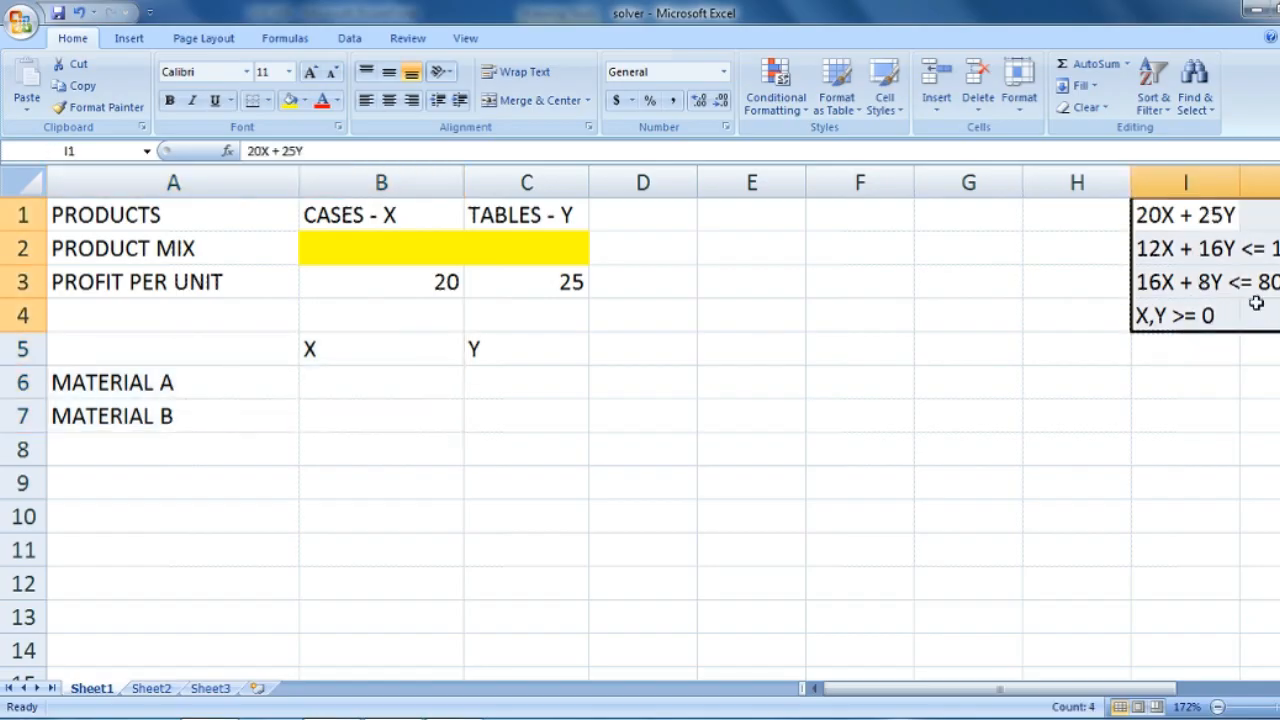
pyautogui.rightClick(1260, 311)
pyautogui.click(1205, 316)
pyautogui.click(1010, 222)
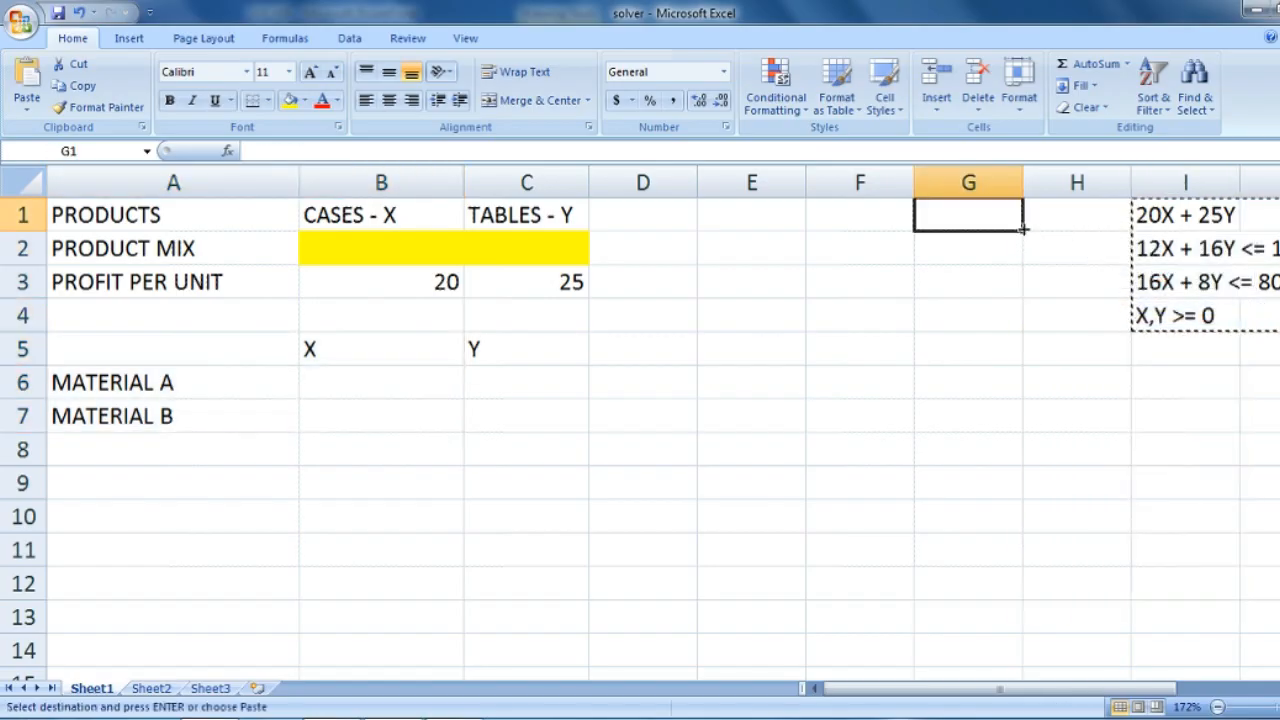
pyautogui.hotkey('ctrl', 'v')
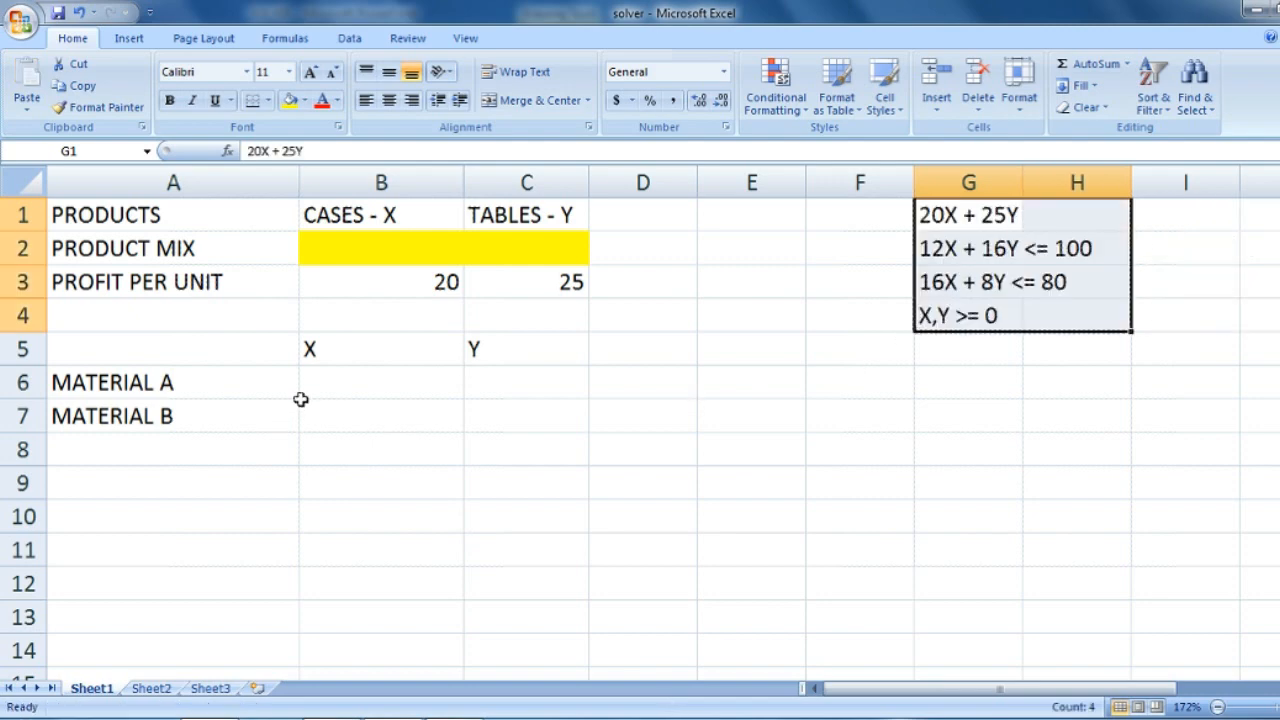
# Step: Center the contents of cells A1:F14 horizontally
pyautogui.moveTo(206, 210); pyautogui.dragTo(870, 652)
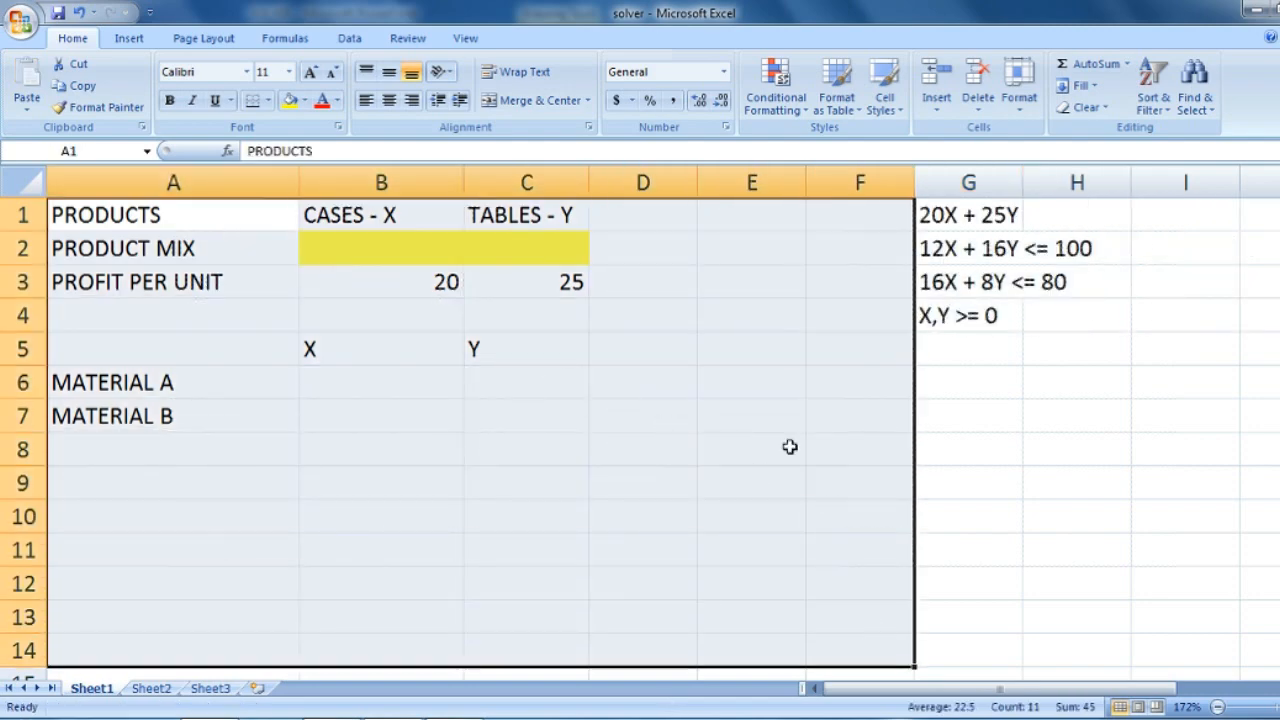
pyautogui.click(391, 103)
# Step: Enter the material coefficients: 12 and 16 in B6:C6 for Material A, 16 and 8 in B7:C7 for Material B
pyautogui.click(415, 393)
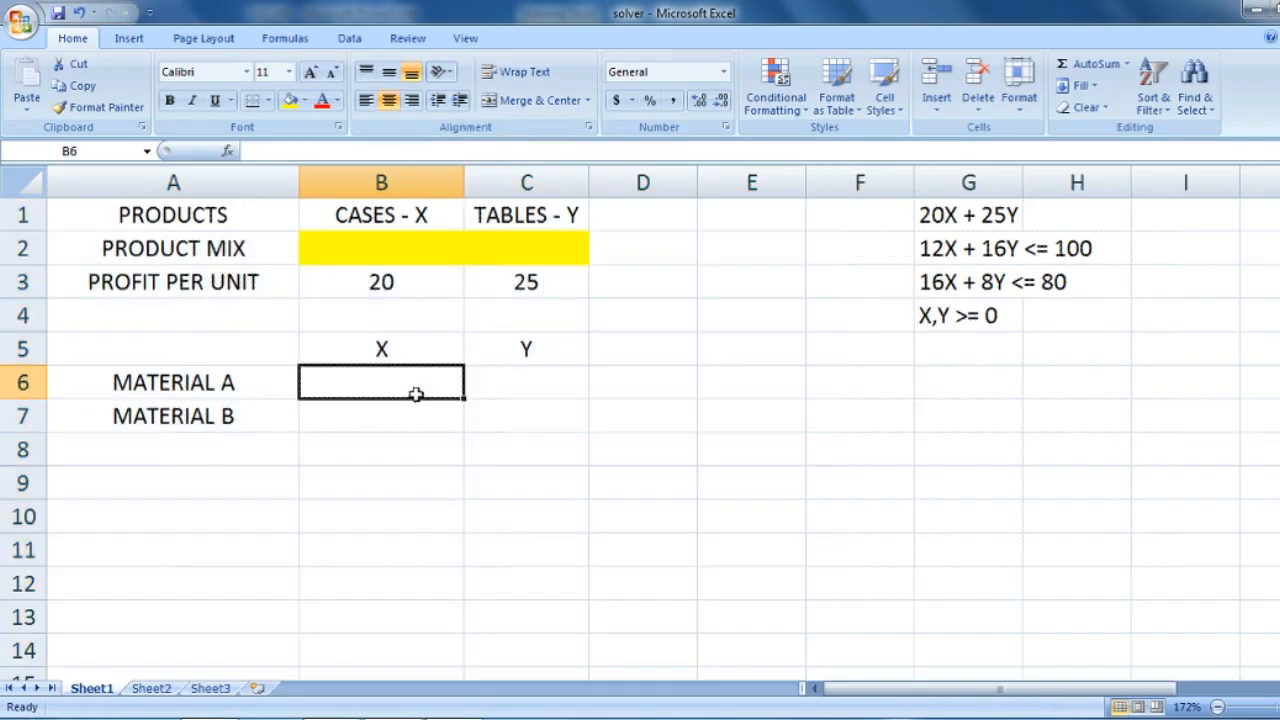
pyautogui.write('12')
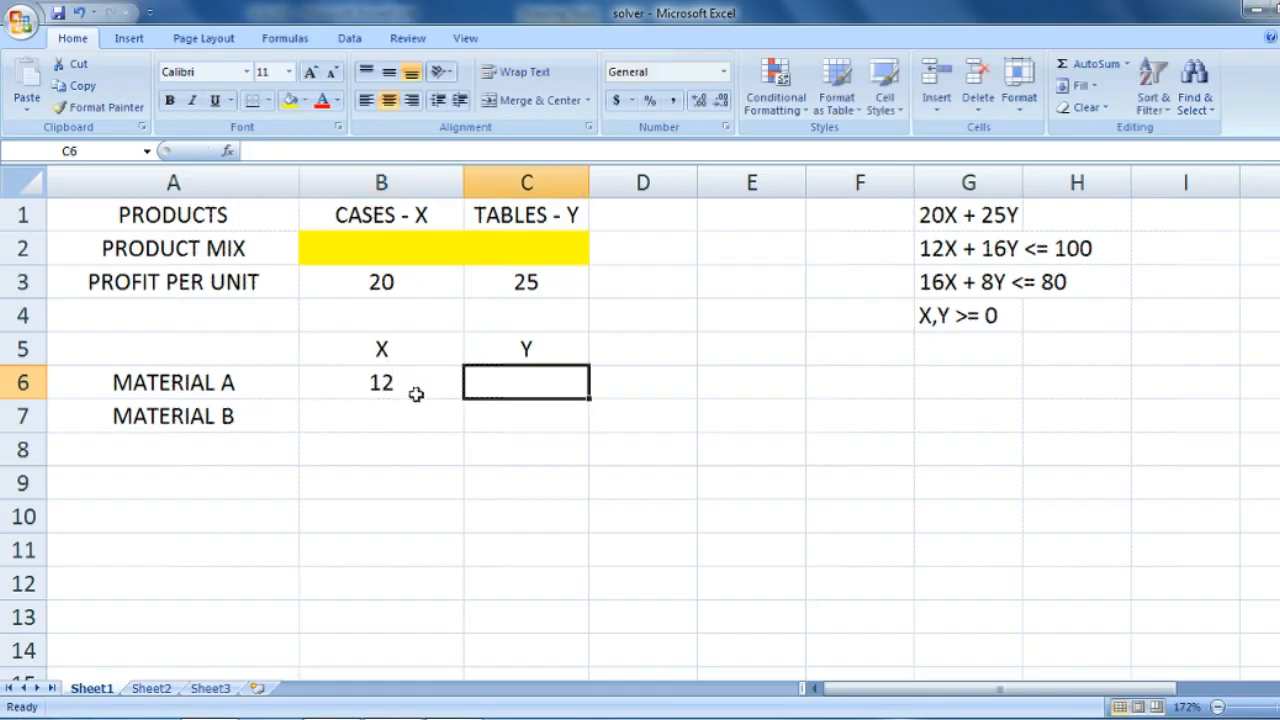
pyautogui.write('16')
pyautogui.press('Return')
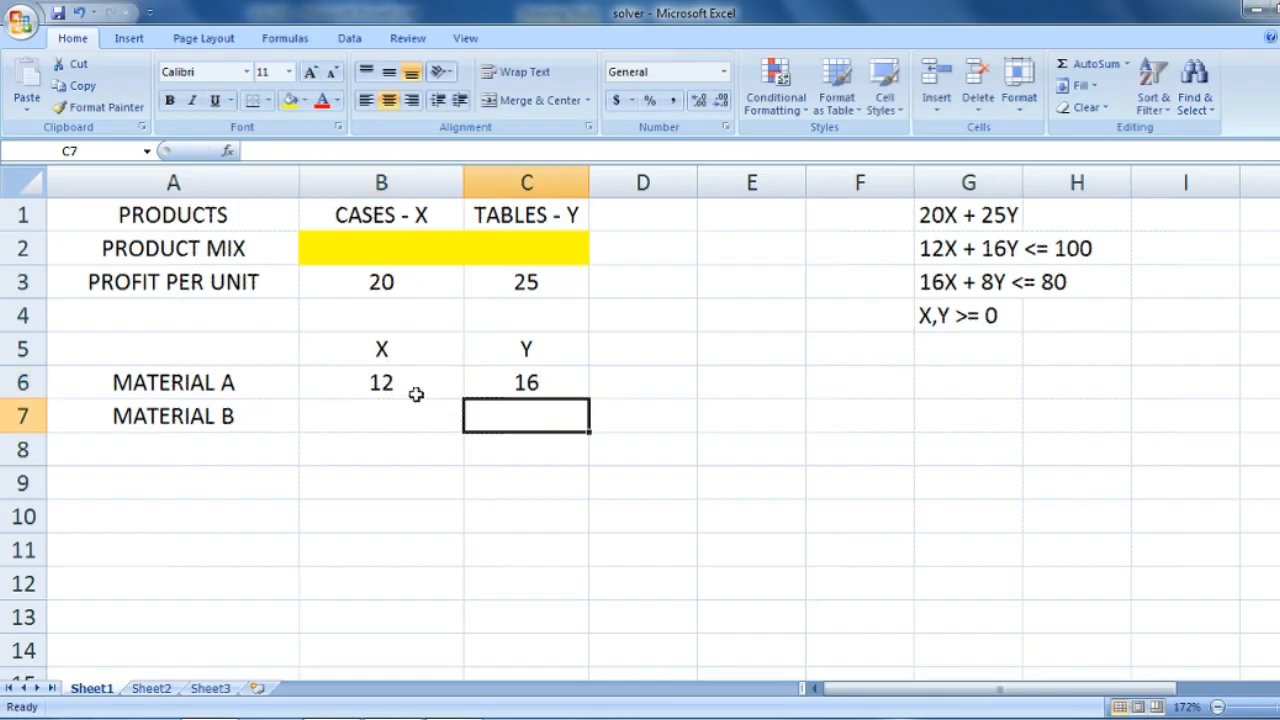
pyautogui.press('Left')
pyautogui.write('16')
pyautogui.press('Tab')
pyautogui.write('8')
pyautogui.press('Tab')
# Step: Add the constraint table headings LHS in D5 and RHS in F5
pyautogui.press('Up')
pyautogui.press('Up')
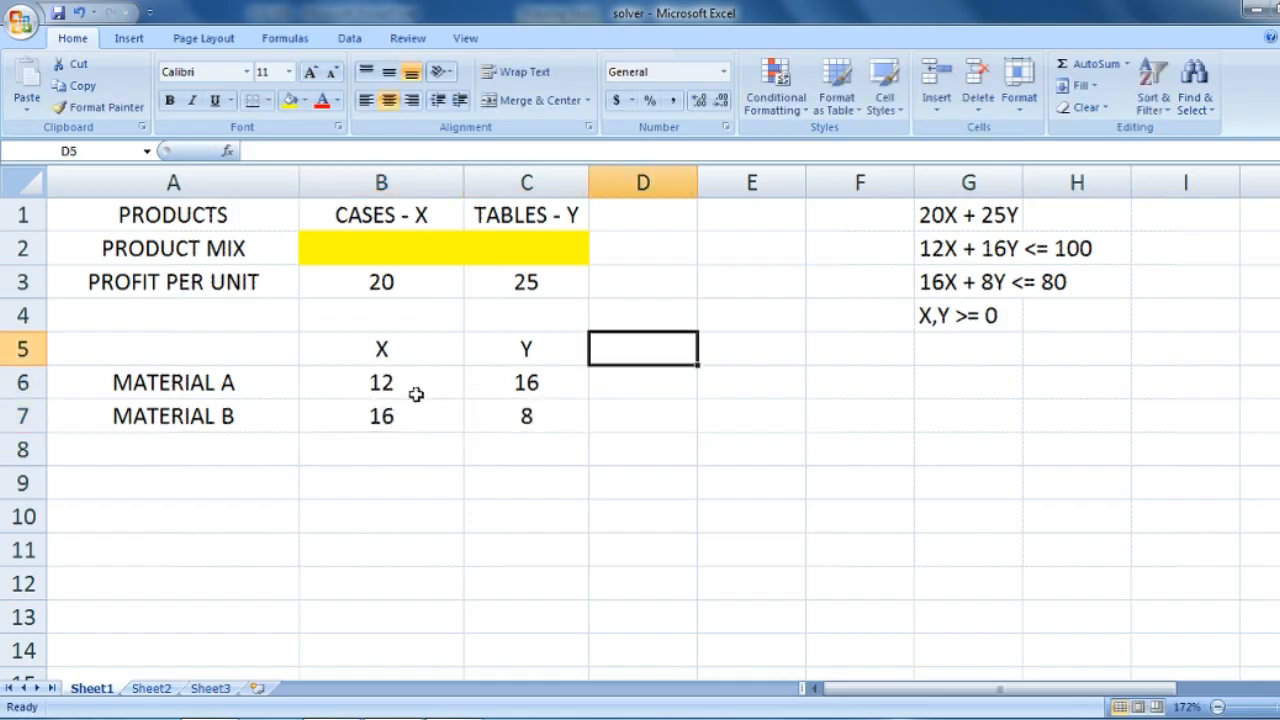
pyautogui.press('Right')
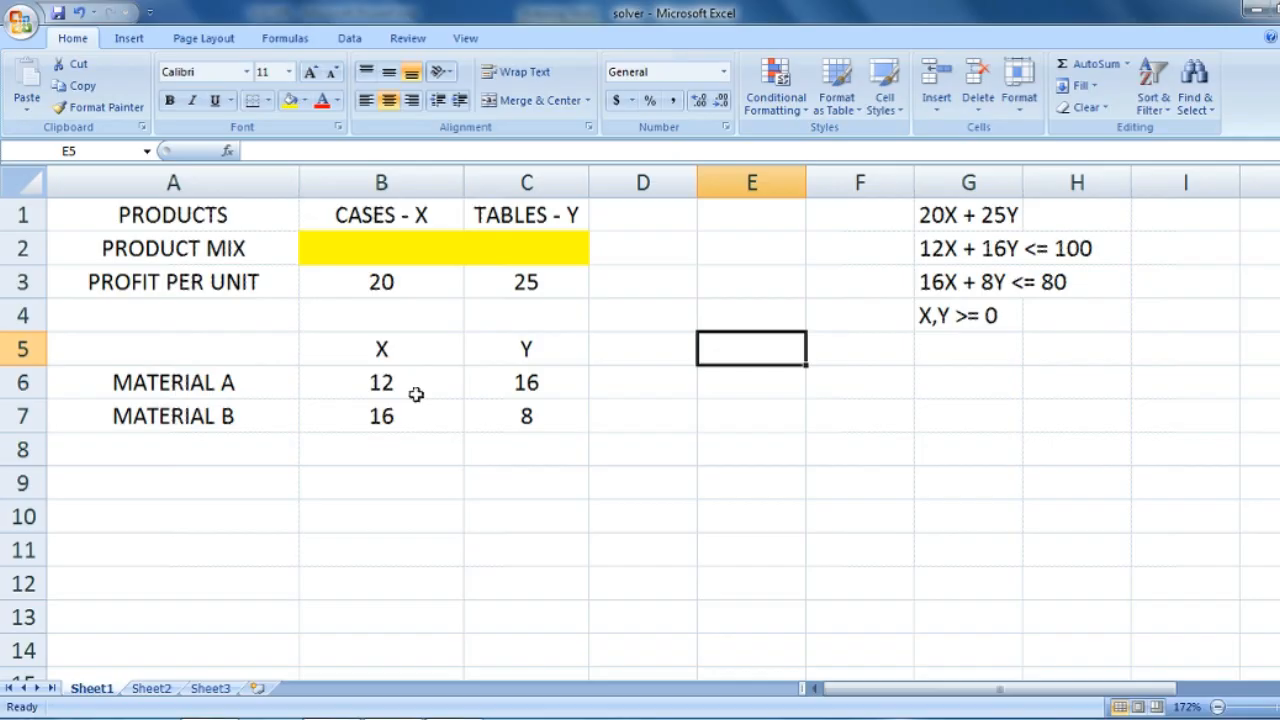
pyautogui.press('Left')
pyautogui.write('LH')
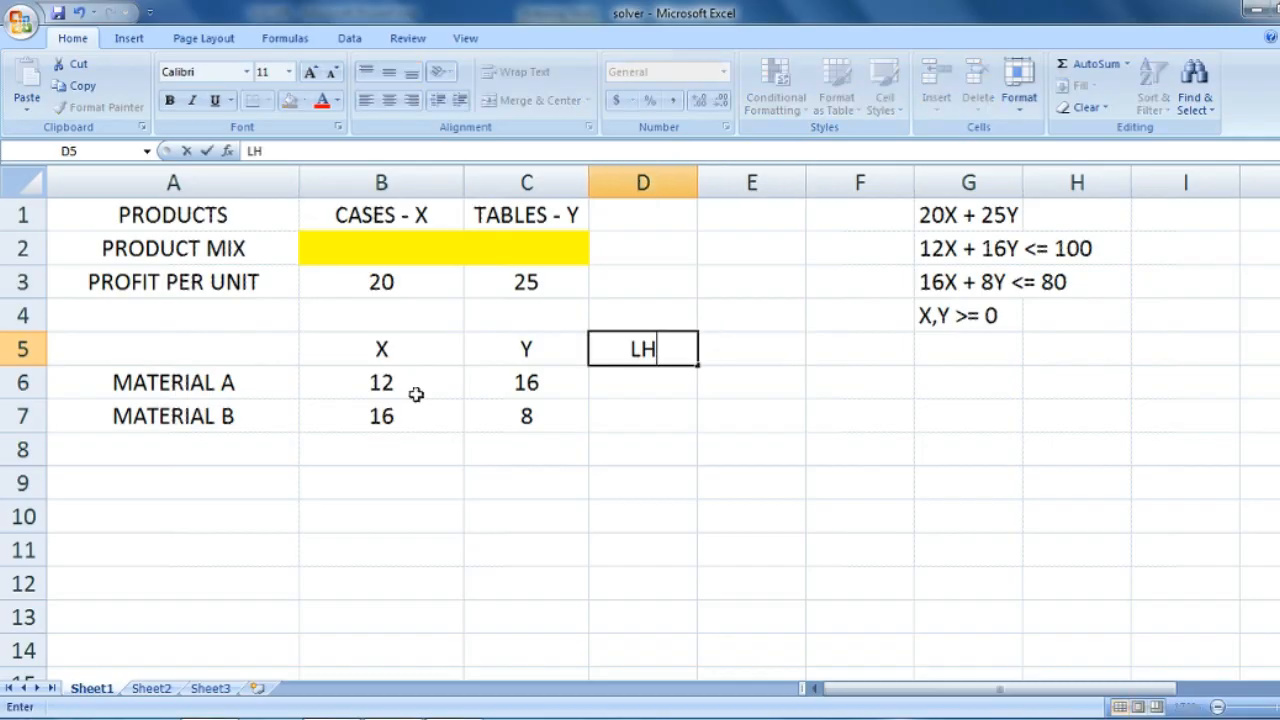
pyautogui.write('S')
pyautogui.press('Right')
pyautogui.press('Right')
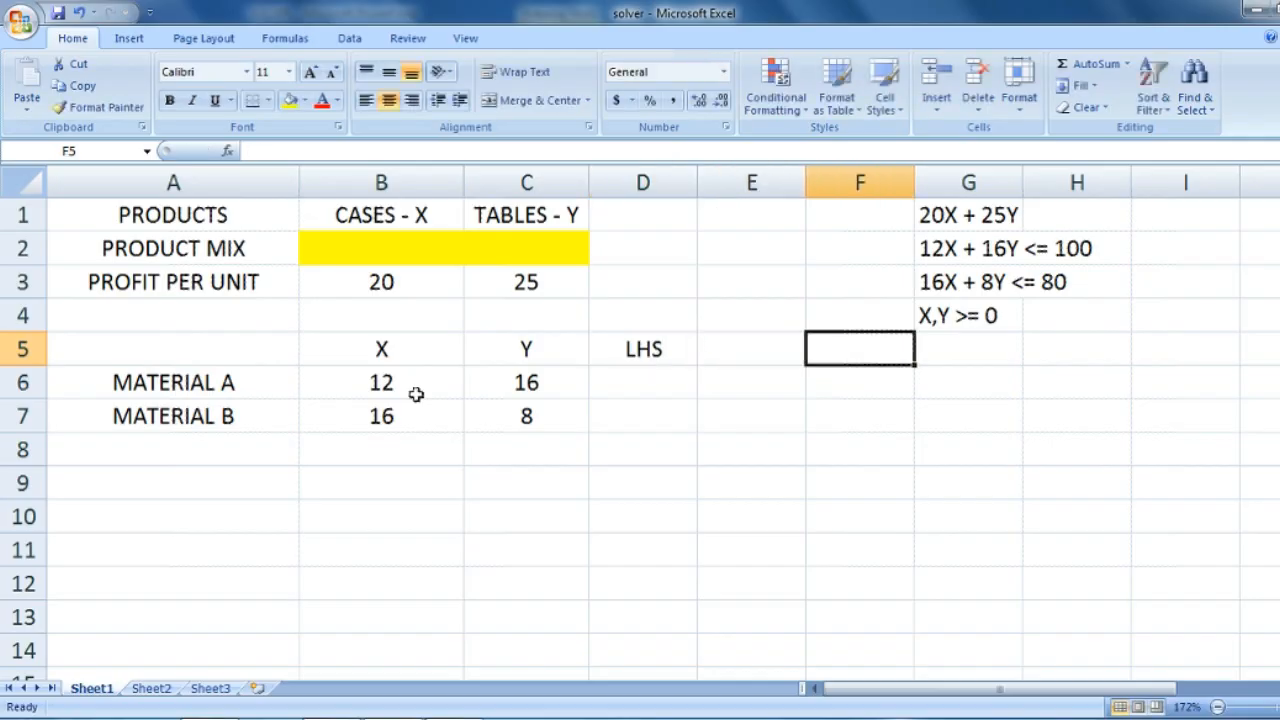
pyautogui.write('RHS')
pyautogui.press('Left')
# Step: Enter the heading INEQUALITY in E5 and widen column E to fit it
pyautogui.write('SIGN')
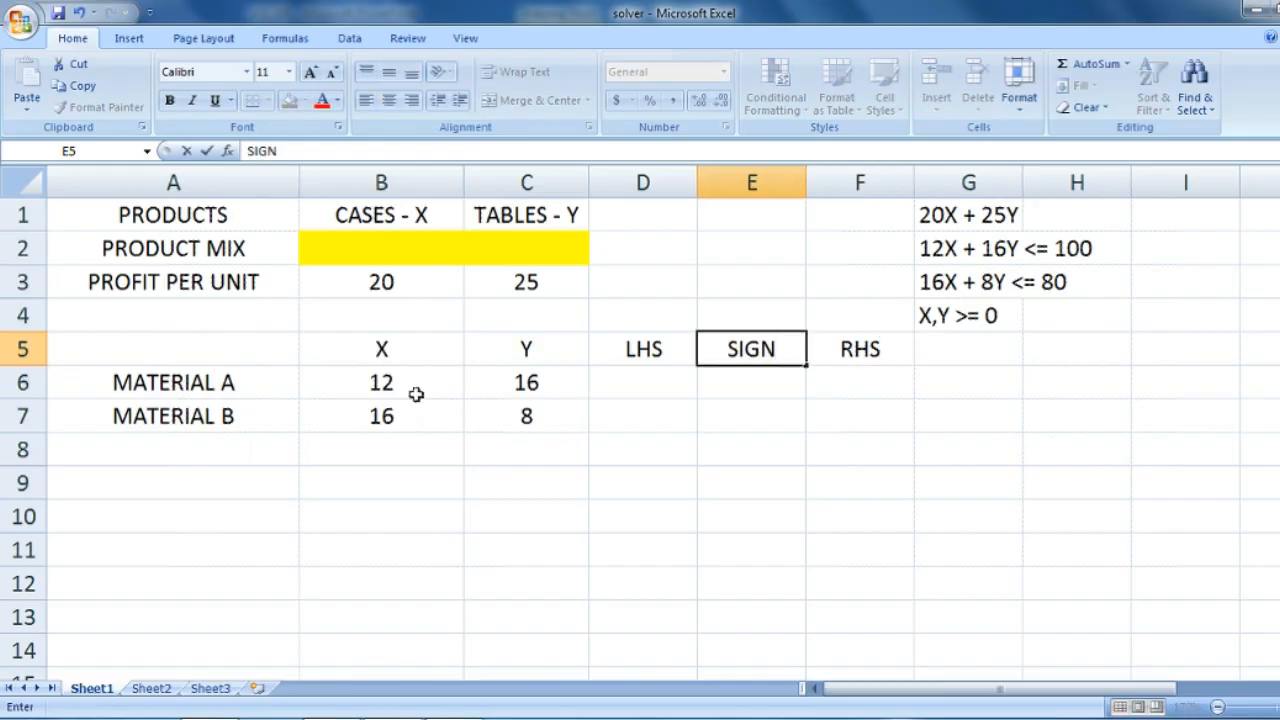
pyautogui.press('Return')
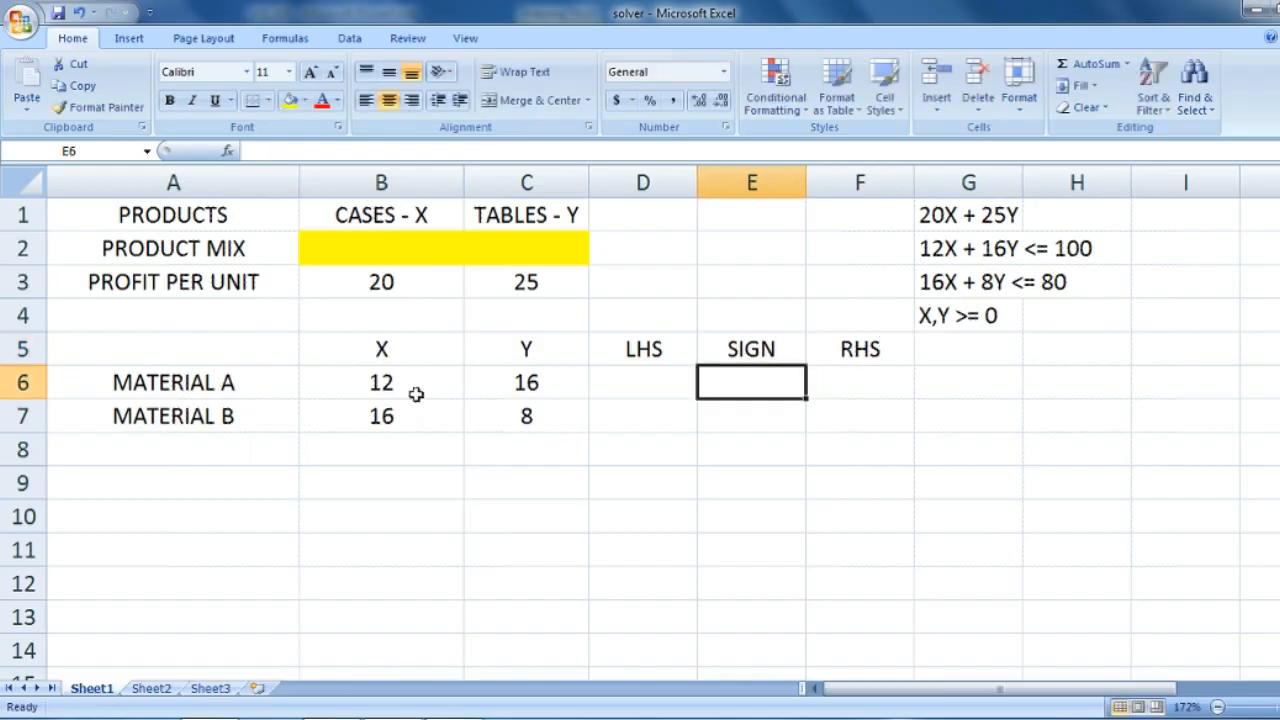
pyautogui.press('Up')
pyautogui.press('BackSpace')
pyautogui.write('INEQ')
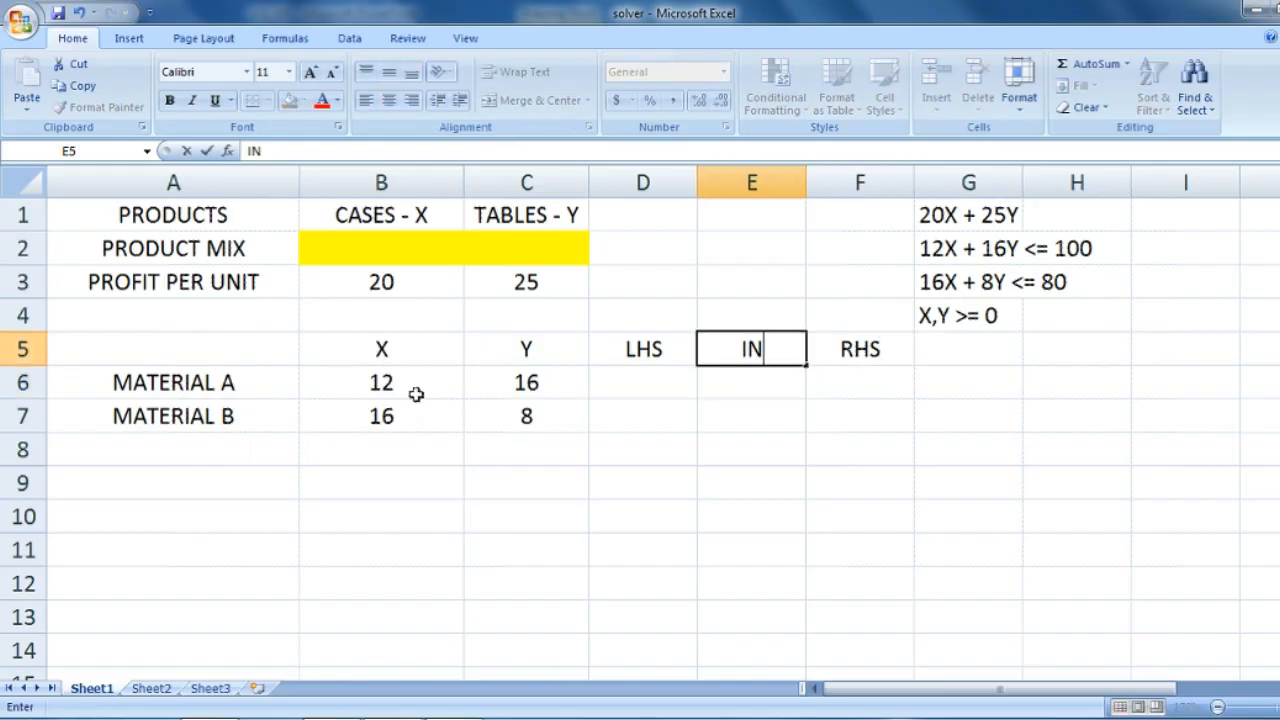
pyautogui.write('UALITY')
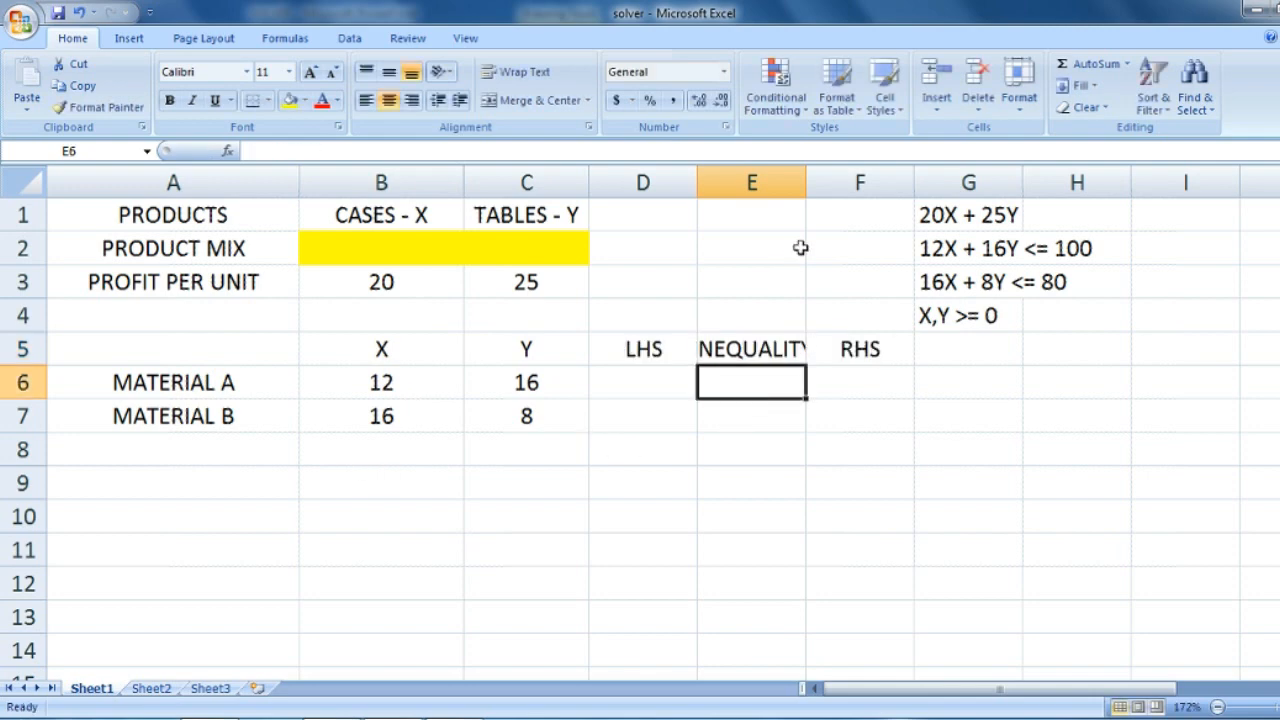
pyautogui.moveTo(806, 173); pyautogui.dragTo(832, 176)
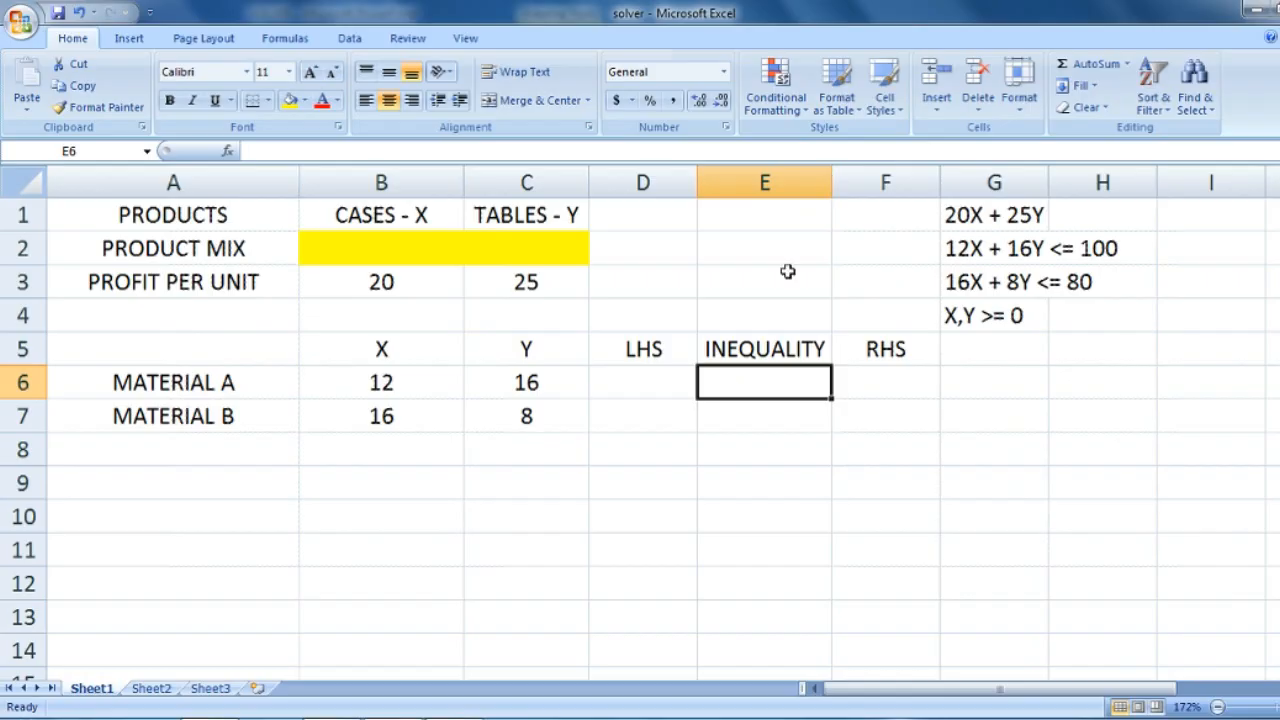
# Step: Fill the LHS cells D6:D7 with yellow and enter the RHS limits 100 in F6 and 80 in F7
pyautogui.moveTo(686, 381); pyautogui.dragTo(675, 406)
pyautogui.click(290, 100)
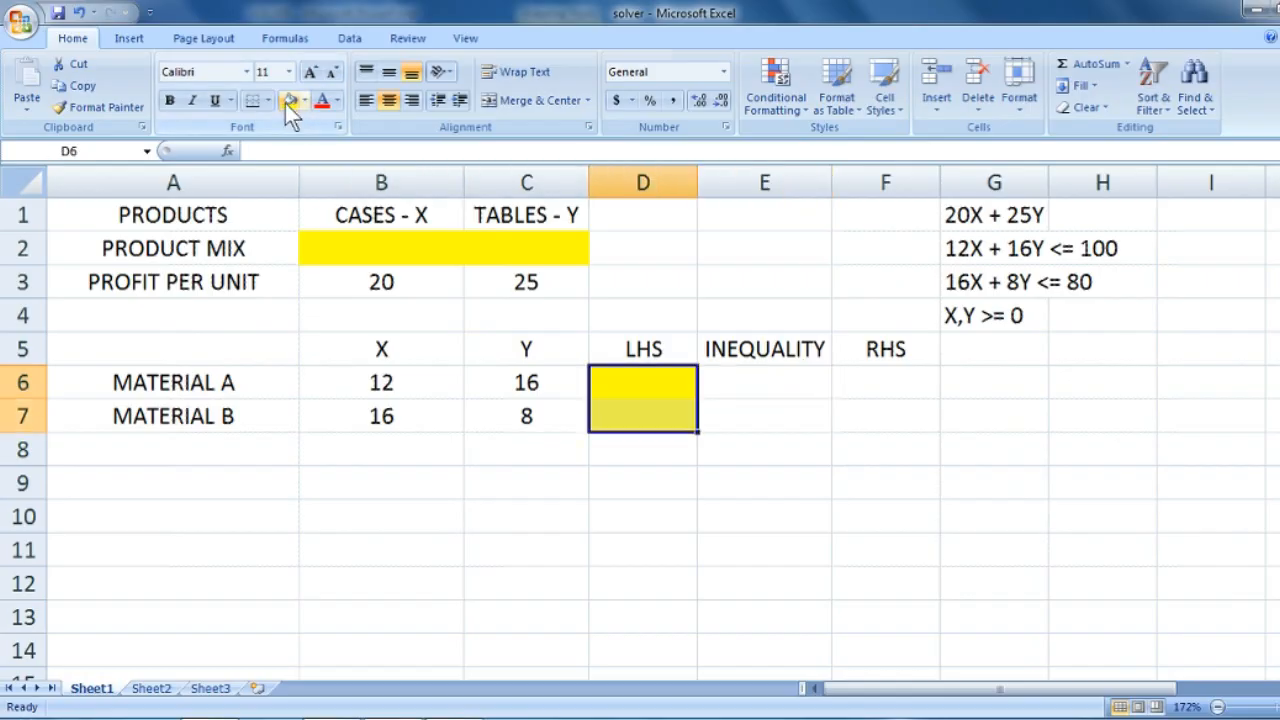
pyautogui.click(902, 388)
pyautogui.write('100')
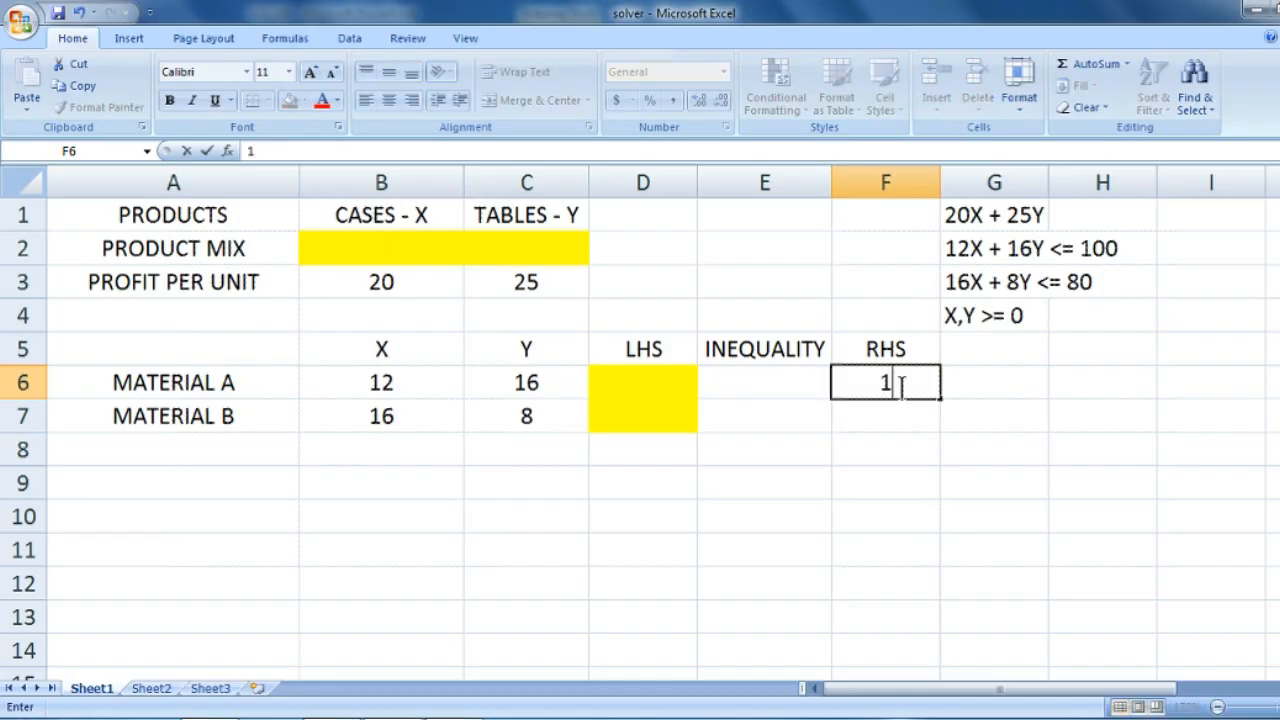
pyautogui.click(884, 427)
pyautogui.write('80')
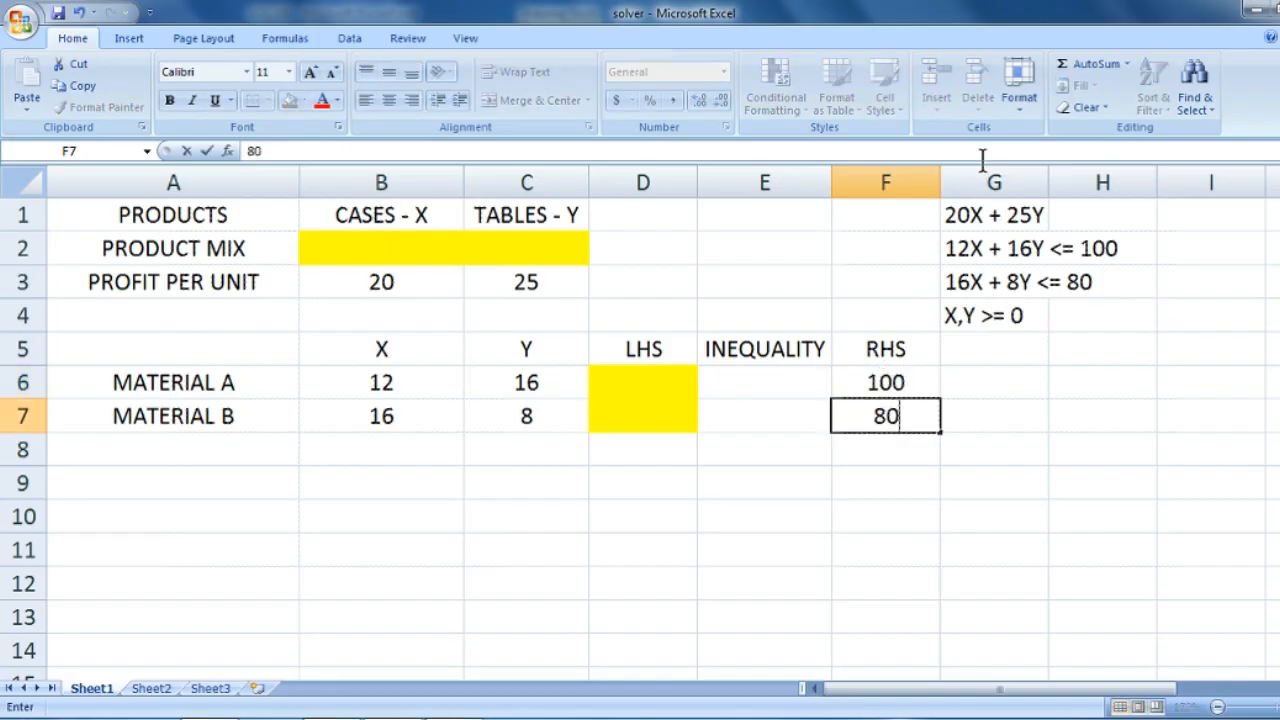
# Step: Examine how the X and Y terms of the first constraint in G2 relate to the product mix cells B2 and C2
pyautogui.click(988, 252)
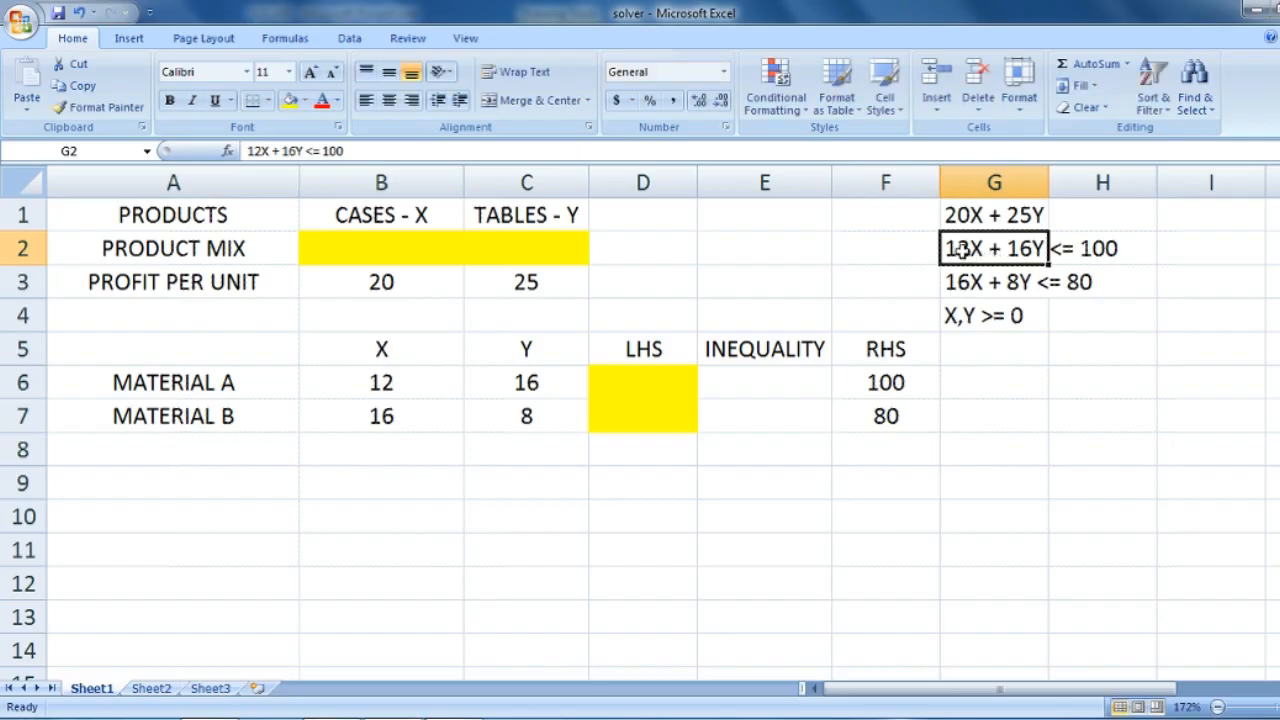
pyautogui.doubleClick(958, 250)
pyautogui.moveTo(944, 248); pyautogui.dragTo(1050, 248)
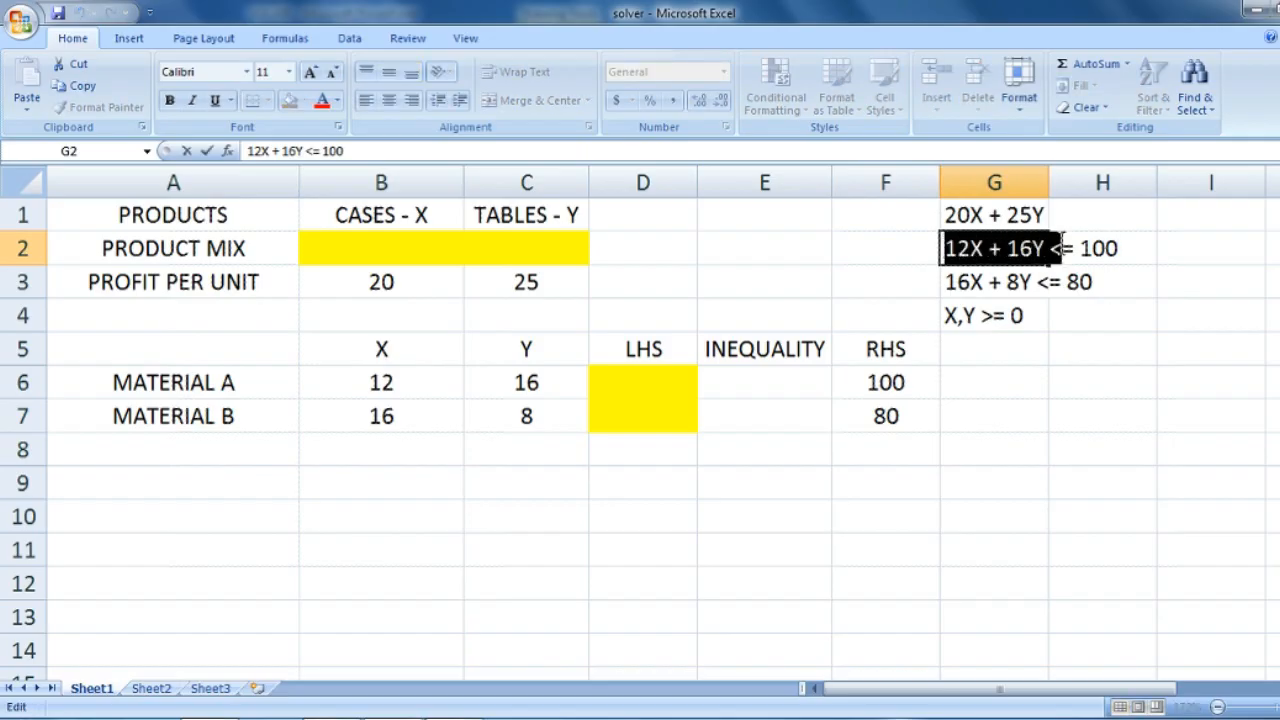
pyautogui.click(975, 252)
pyautogui.moveTo(971, 252); pyautogui.dragTo(1045, 252)
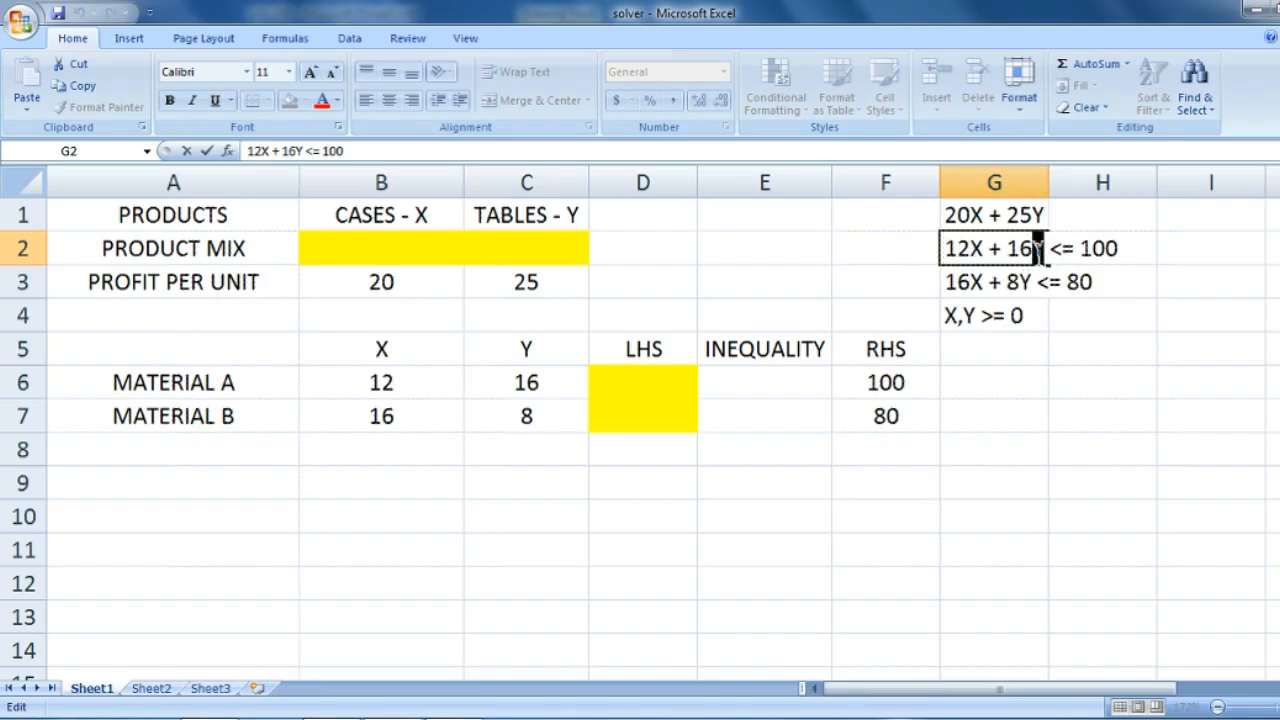
pyautogui.click(415, 255)
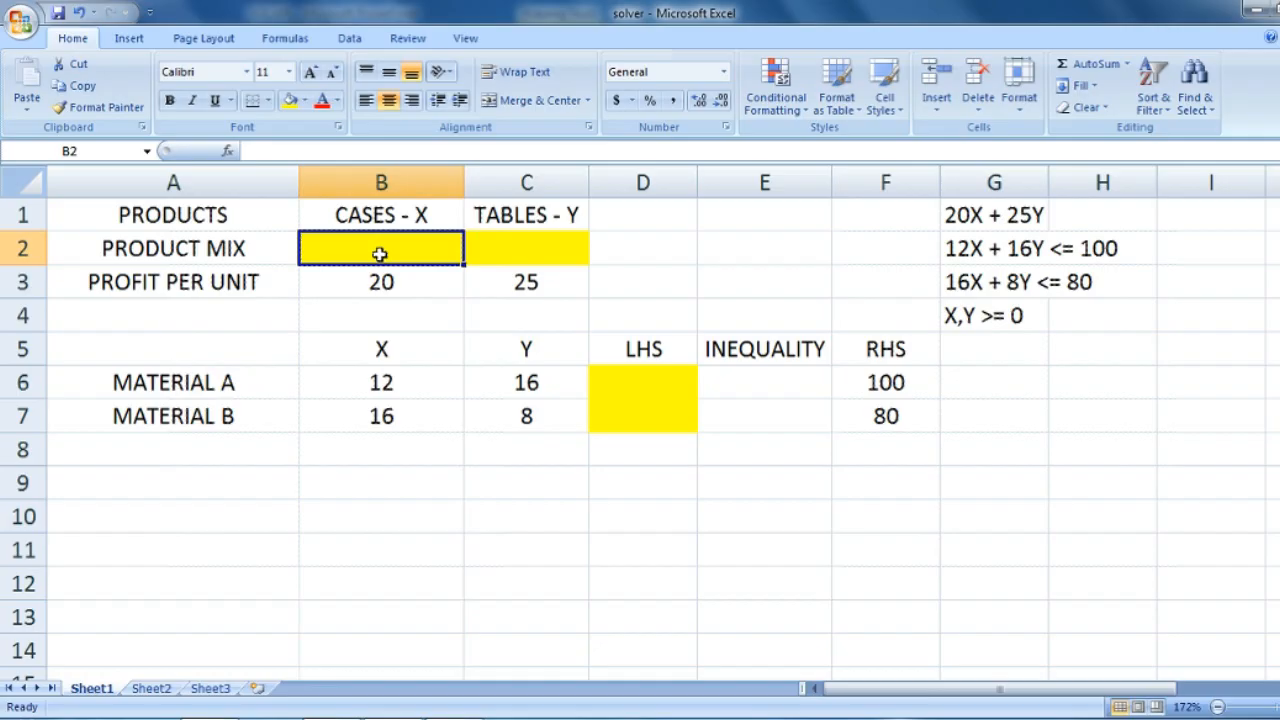
pyautogui.click(527, 240)
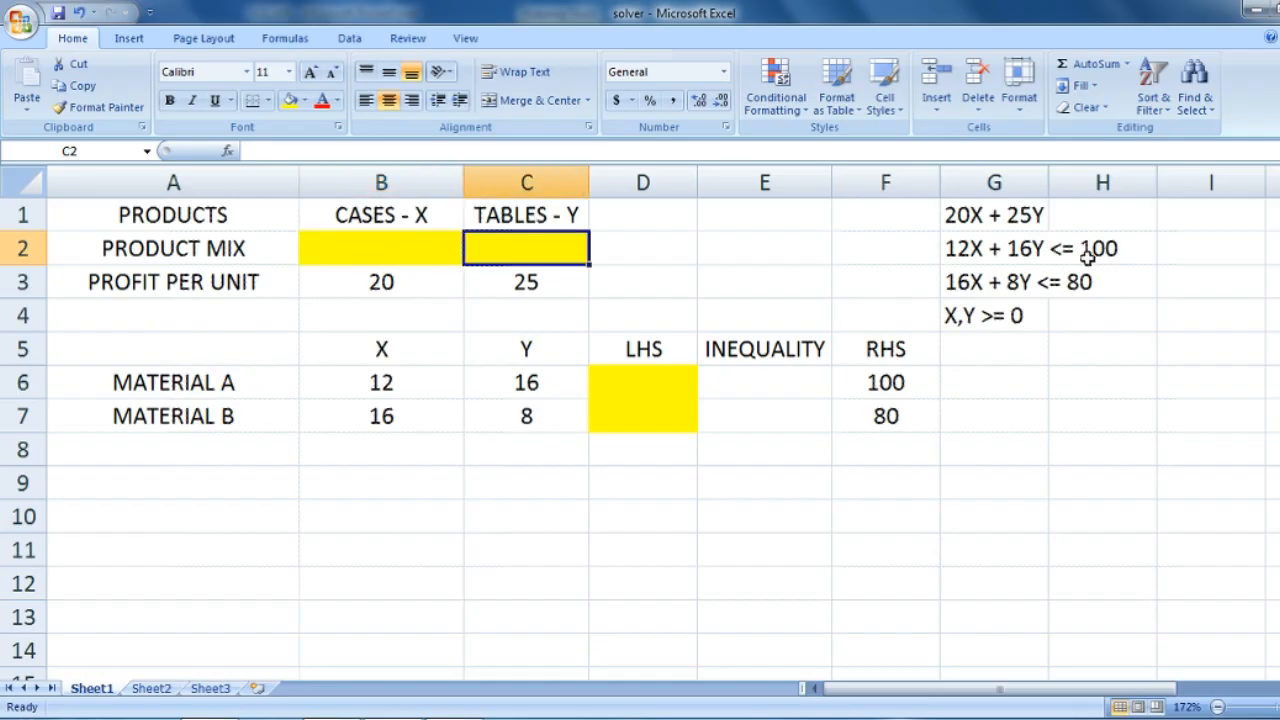
# Step: Enter the inequality sign <= in E6 and E7 for both materials
pyautogui.click(782, 374)
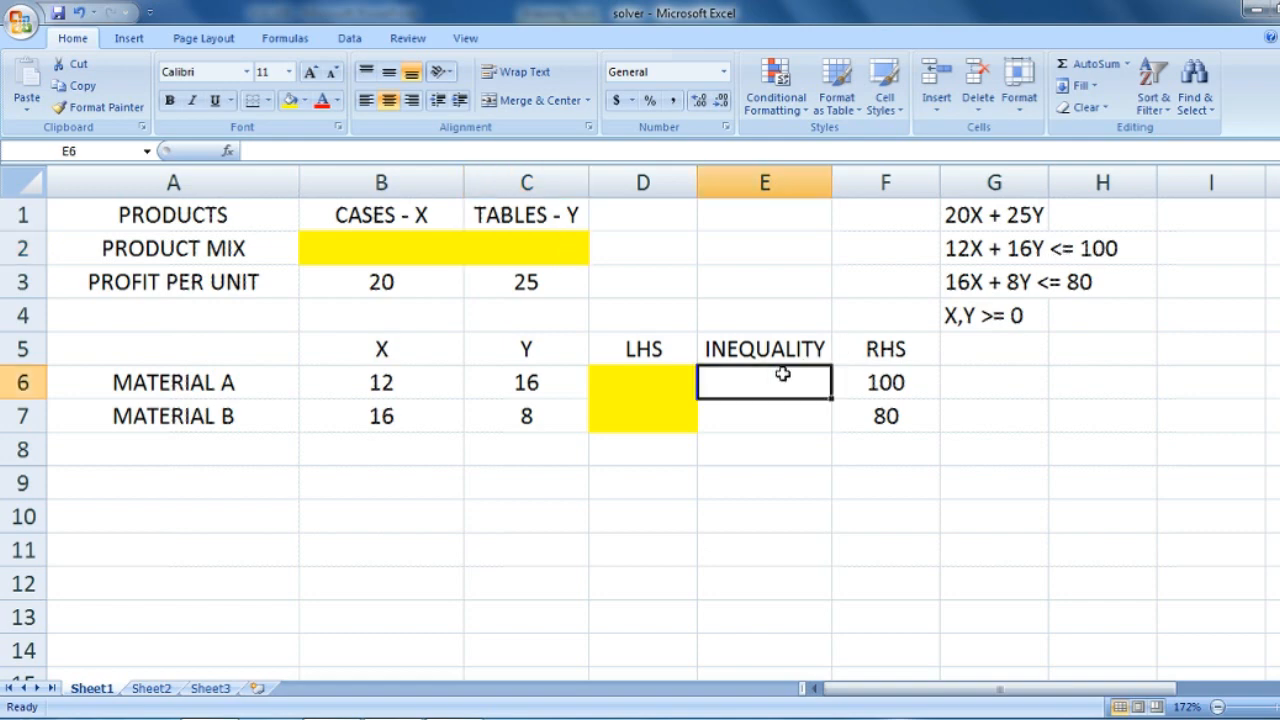
pyautogui.doubleClick(782, 374)
pyautogui.write('<')
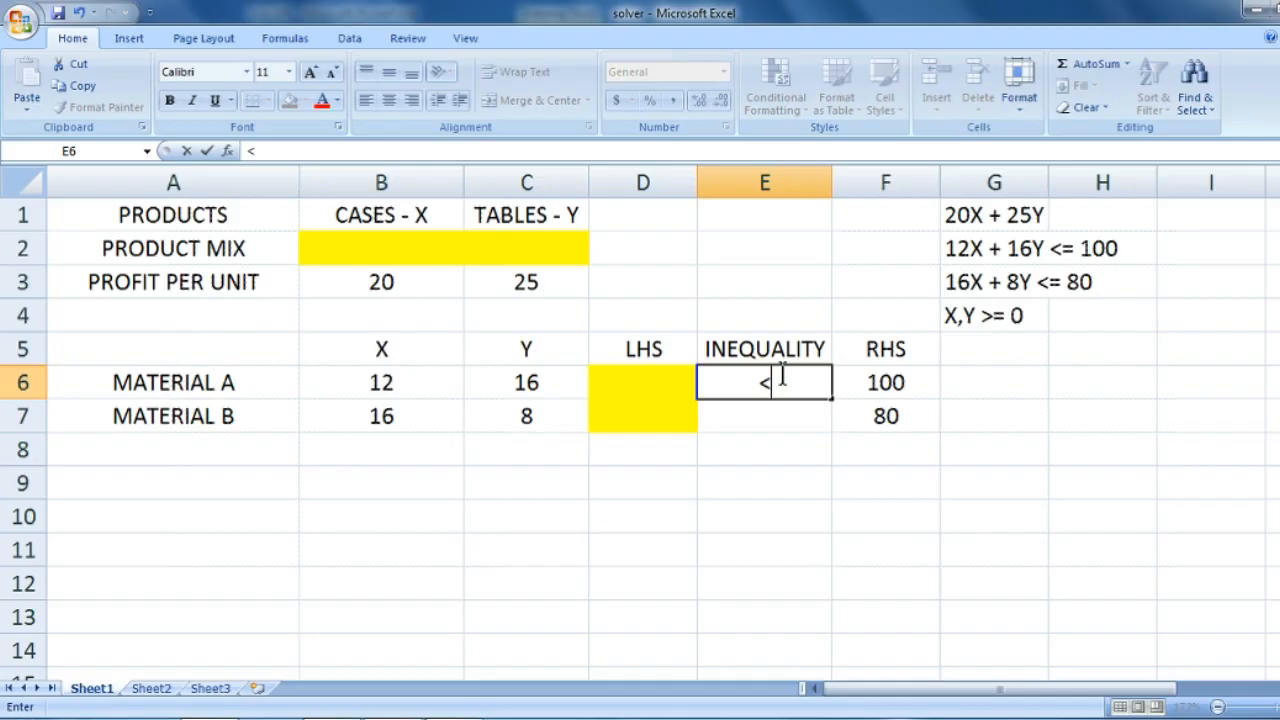
pyautogui.write('=')
pyautogui.click(789, 410)
pyautogui.write('<=')
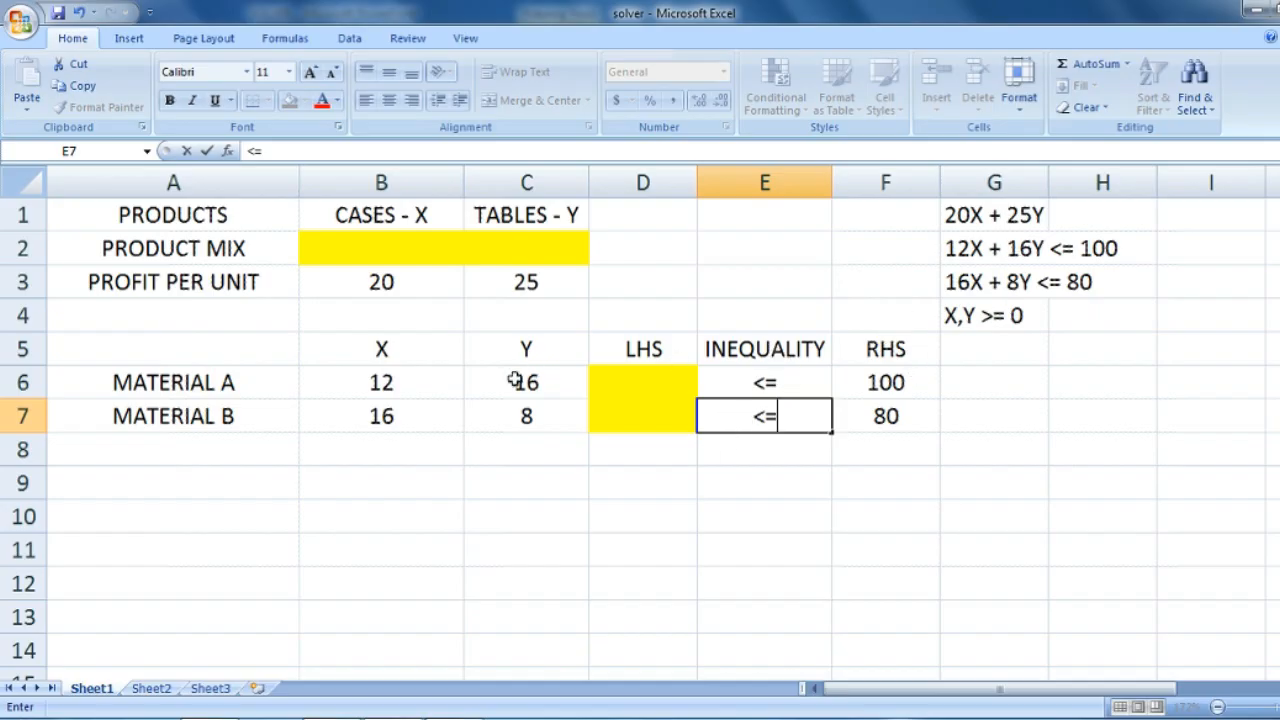
# Step: Make the constraint table headings in B5:F5 bold and underlined
pyautogui.click(366, 347)
pyautogui.moveTo(366, 347); pyautogui.dragTo(840, 360)
pyautogui.hotkey('ctrl', 'b')
pyautogui.hotkey('ctrl', 'u')
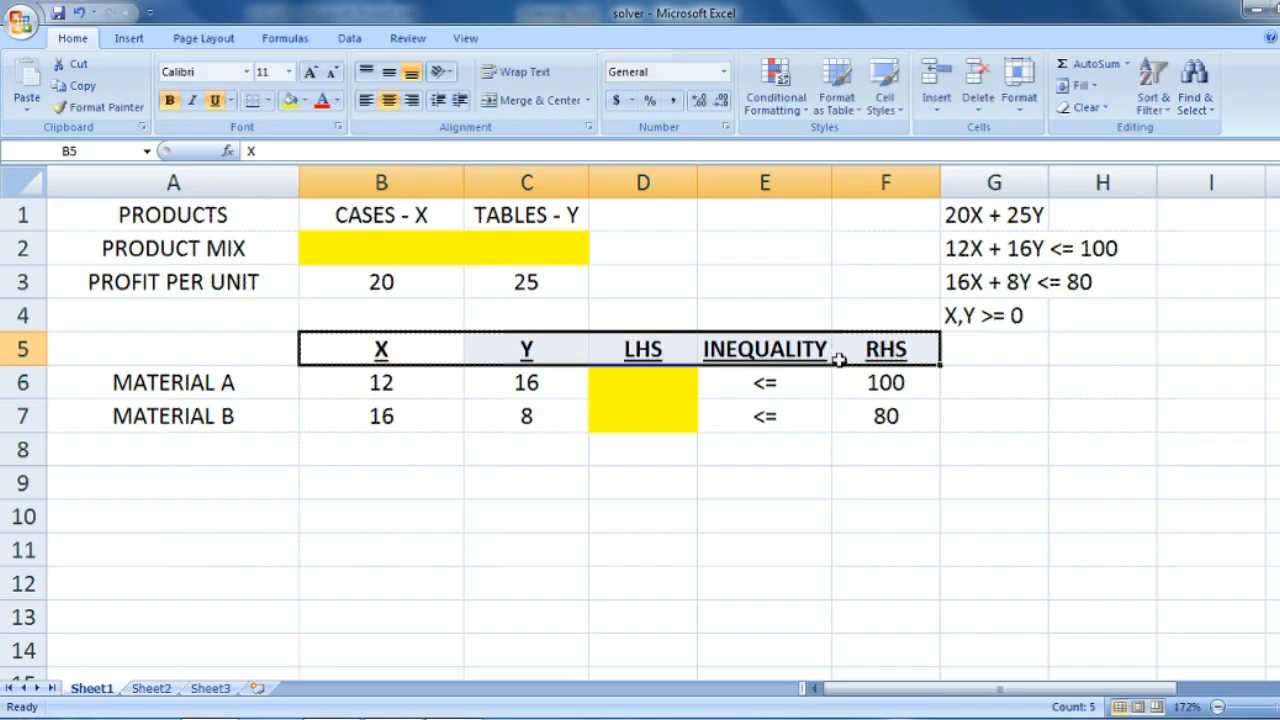
# Step: Make the MATERIAL A and MATERIAL B row labels in A6:A7 bold
pyautogui.moveTo(102, 388); pyautogui.dragTo(140, 422)
pyautogui.hotkey('ctrl', 'b')
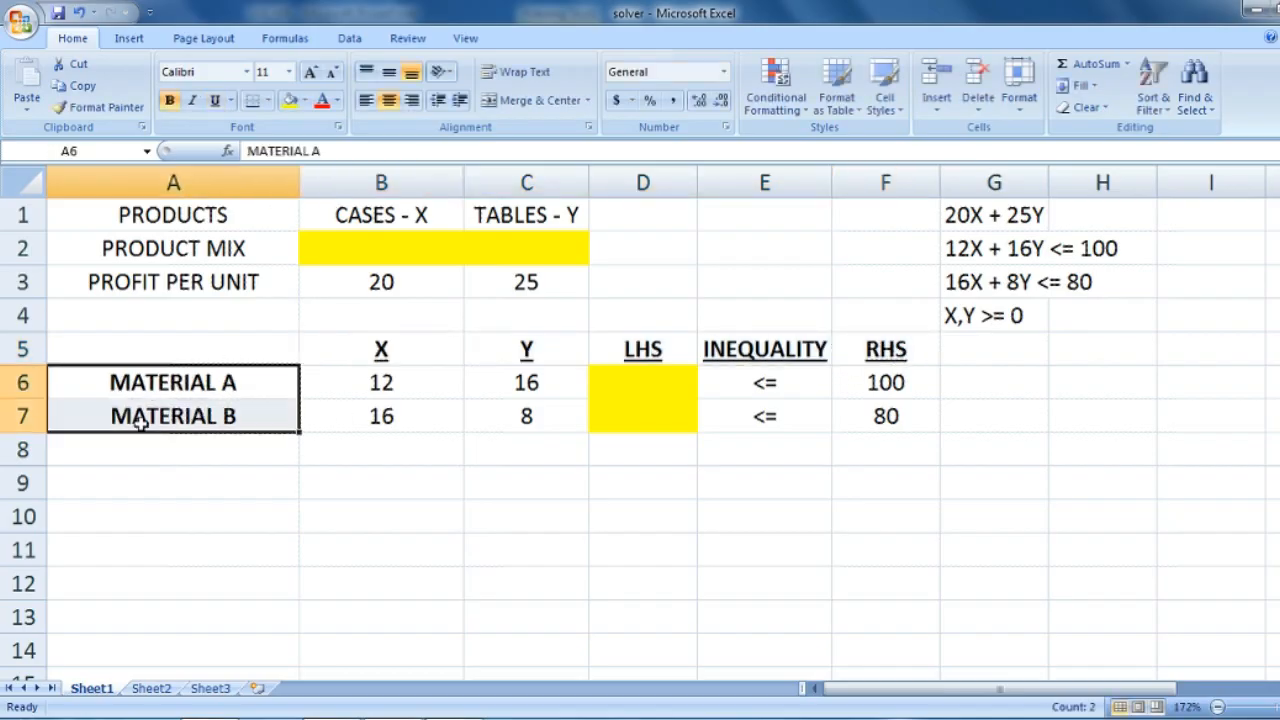
pyautogui.click(528, 440)
pyautogui.click(790, 388)
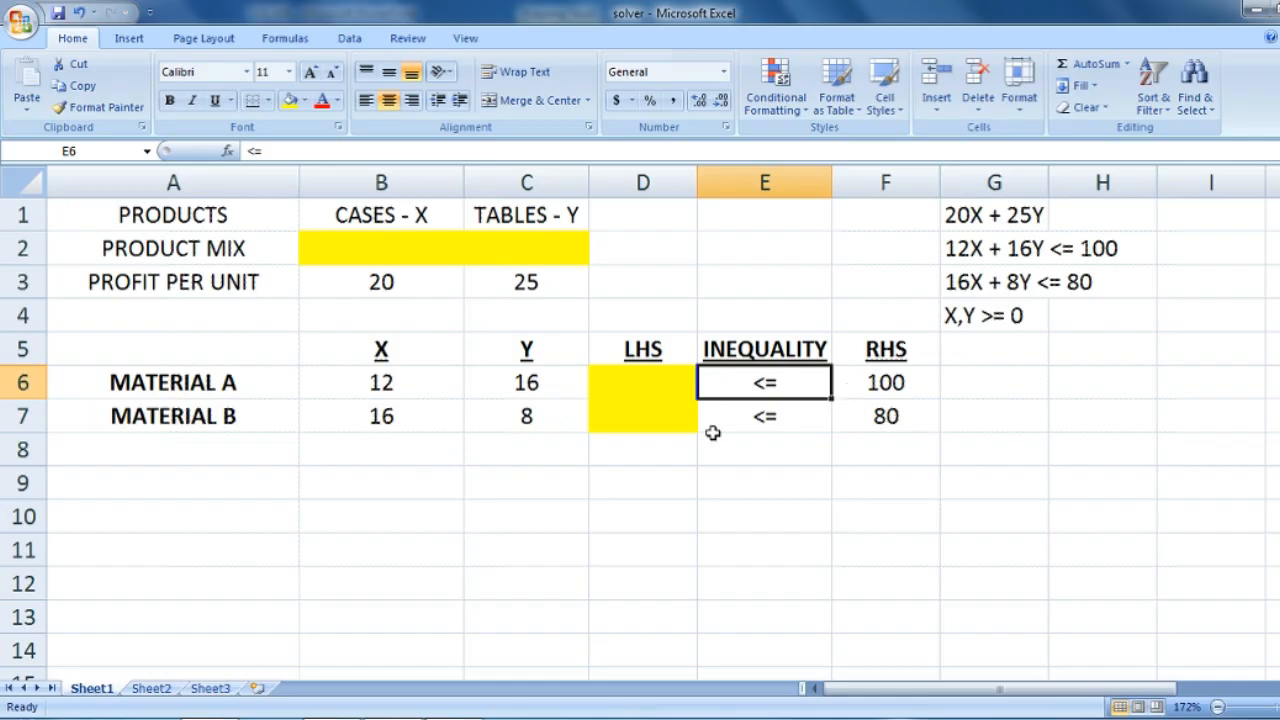
pyautogui.click(654, 386)
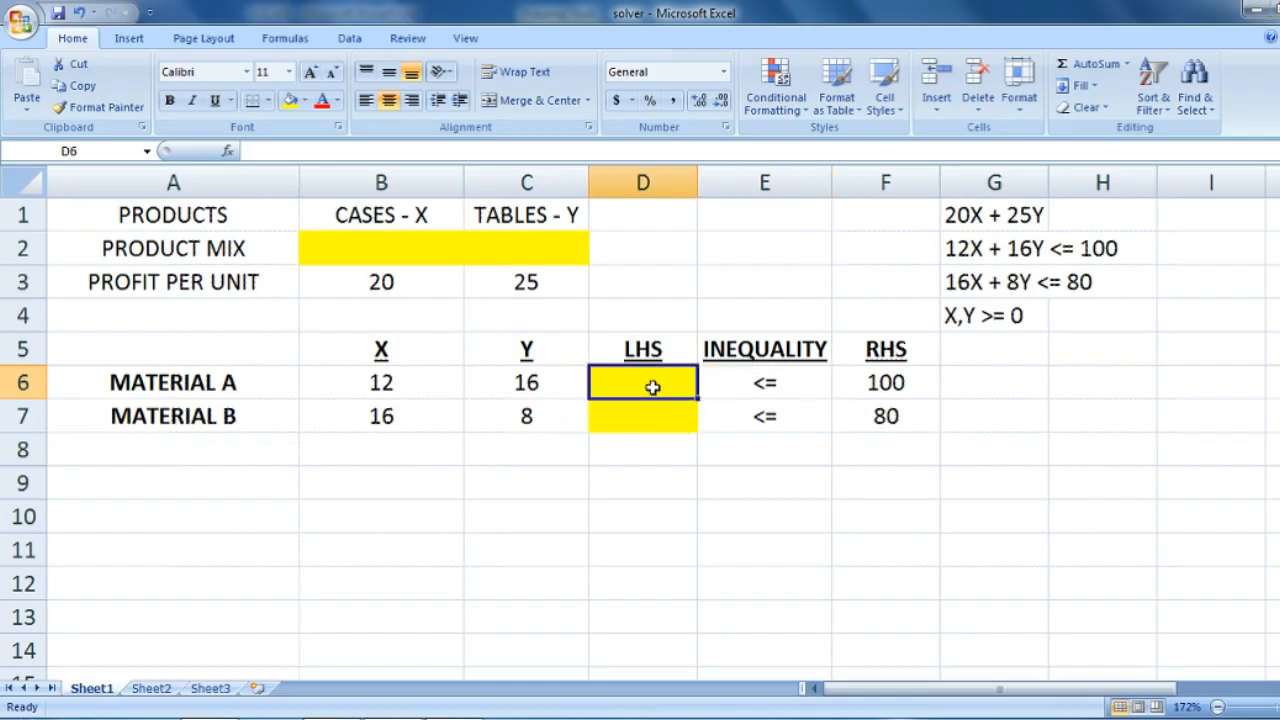
# Step: Enter the label MAXIMUM PROFIT in A9 and make it bold
pyautogui.click(179, 488)
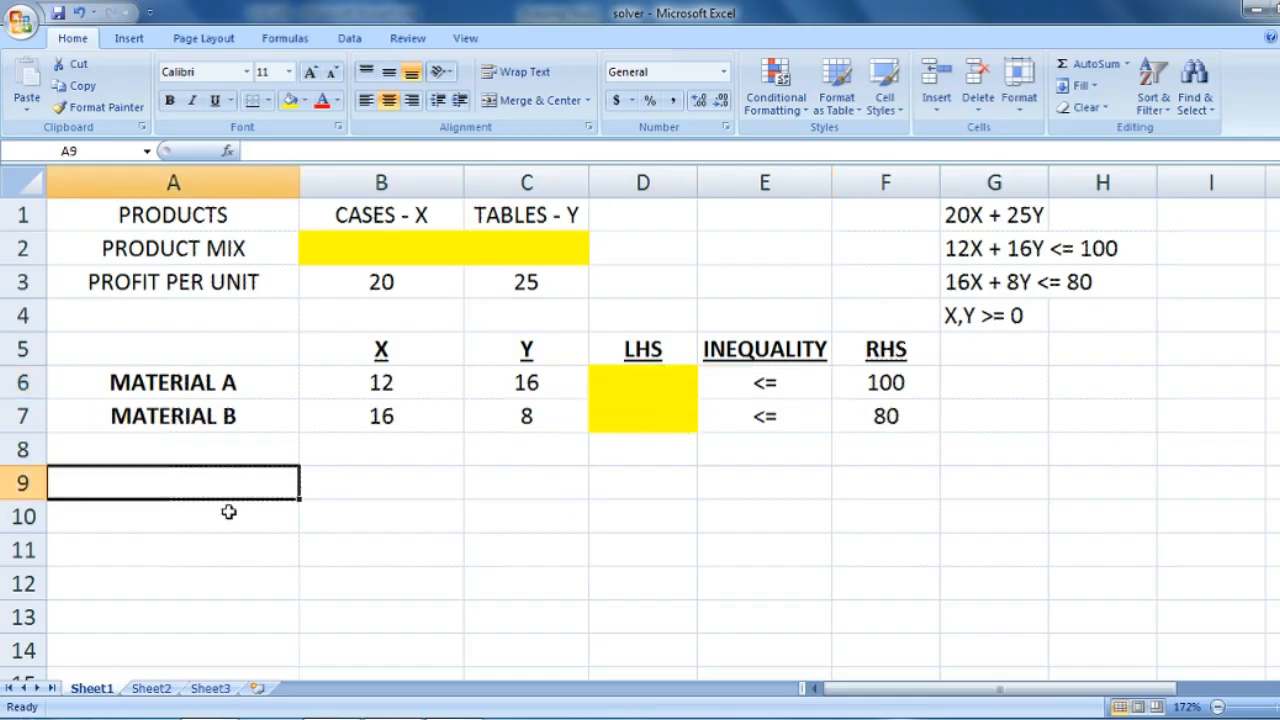
pyautogui.write('T')
pyautogui.press('BackSpace')
pyautogui.write('MAXIMI')
pyautogui.press('BackSpace')
pyautogui.write('UM PROFIT')
pyautogui.press('Return')
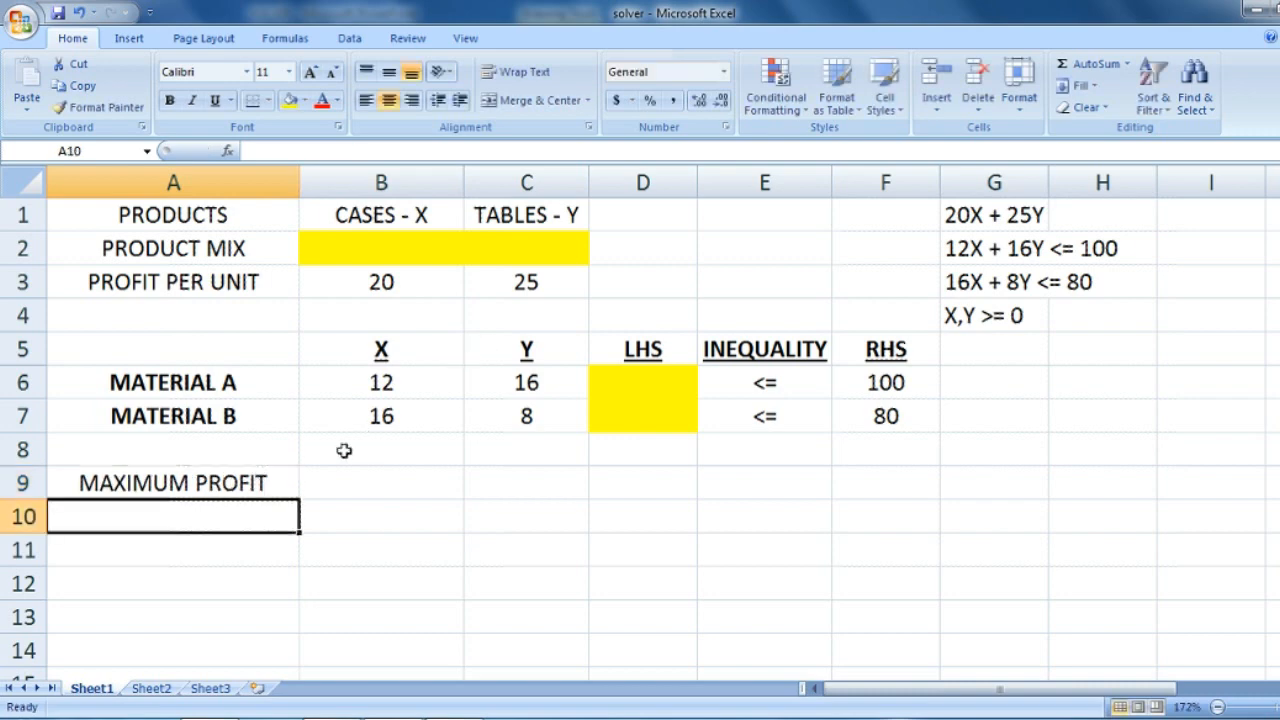
pyautogui.click(286, 479)
pyautogui.hotkey('ctrl', 'b')
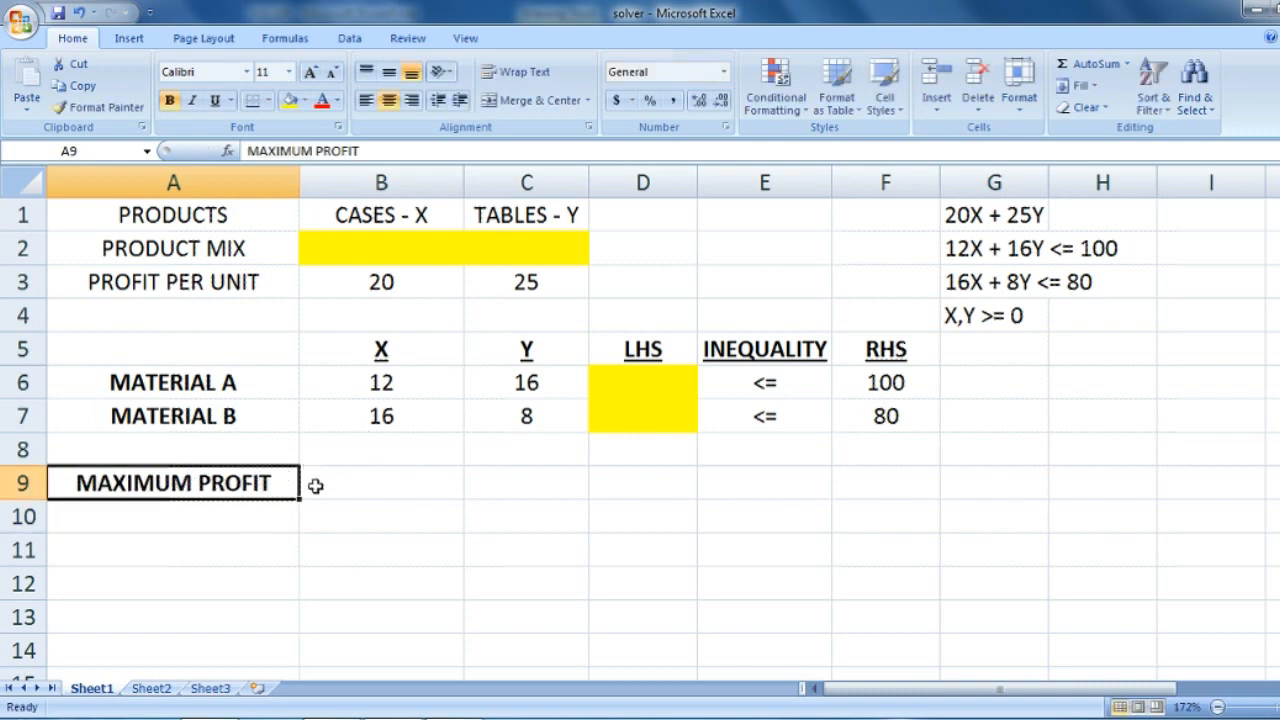
# Step: Fill the maximum profit result cell B9 with yellow
pyautogui.click(320, 478)
pyautogui.click(289, 100)
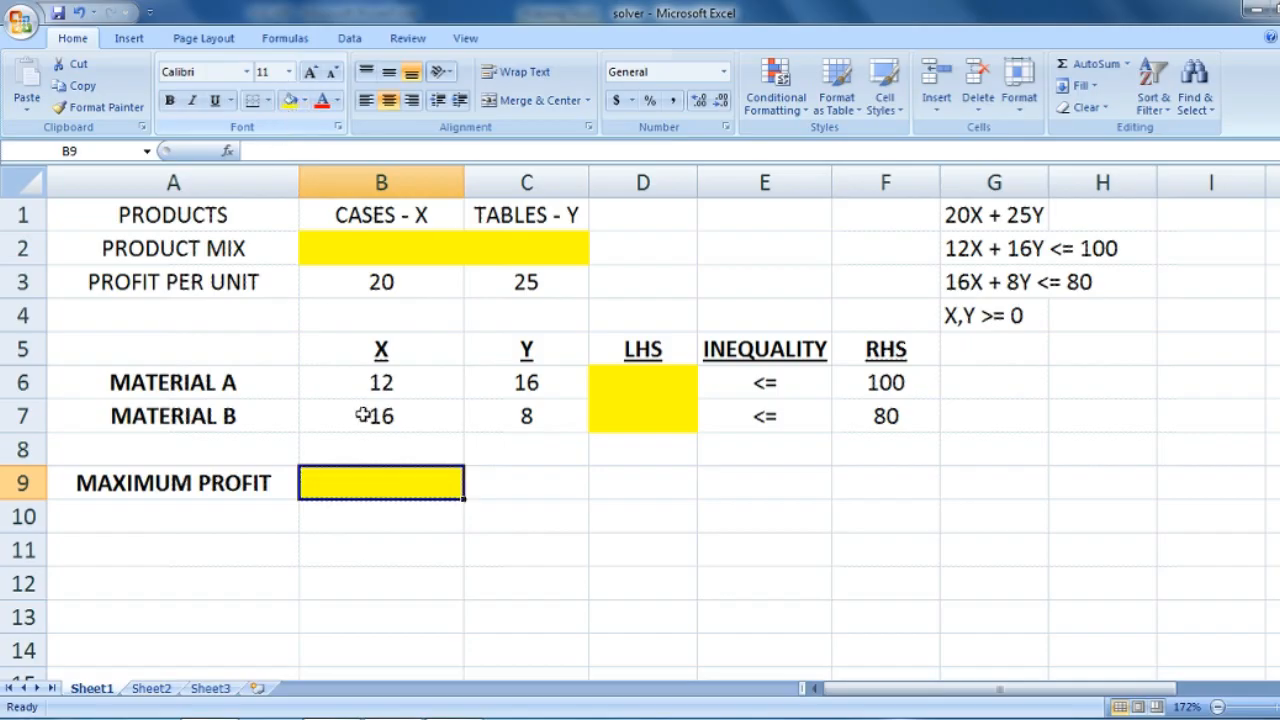
pyautogui.click(412, 520)
pyautogui.click(424, 490)
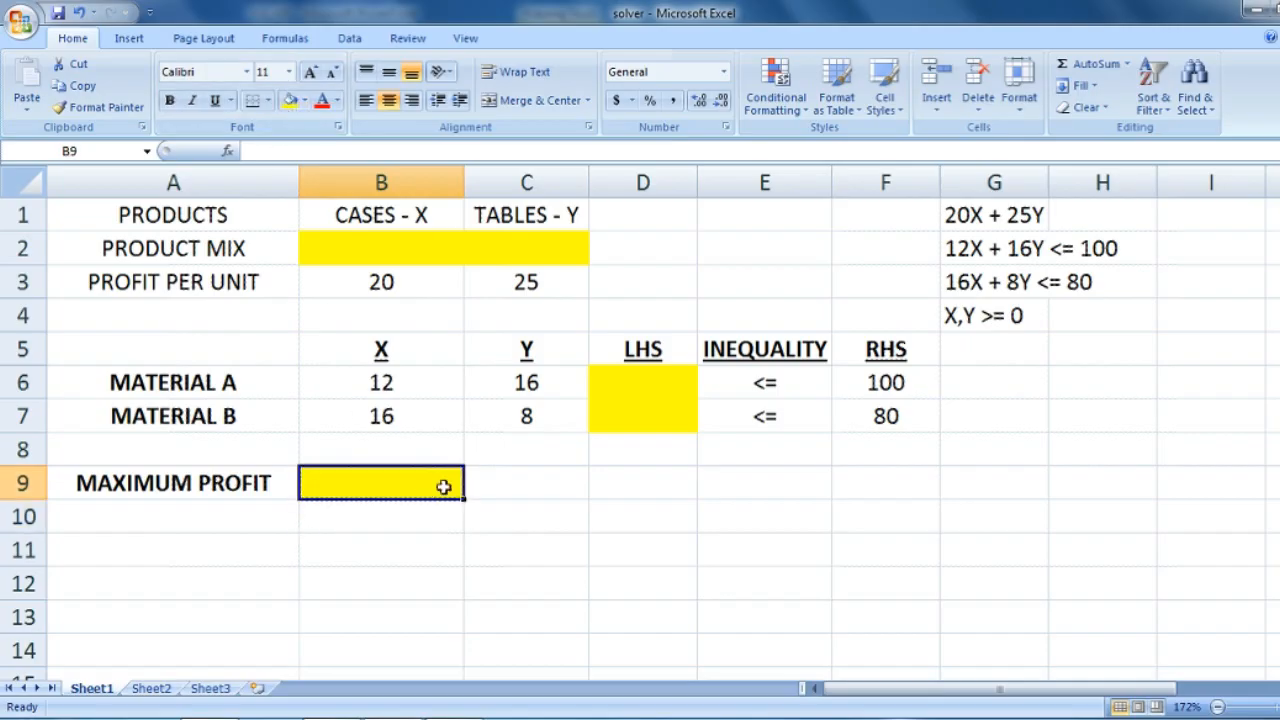
# Step: Examine how Material A's coefficients in B6 and C6 pair with the product mix cells B2 and C2 for the LHS
pyautogui.click(983, 318)
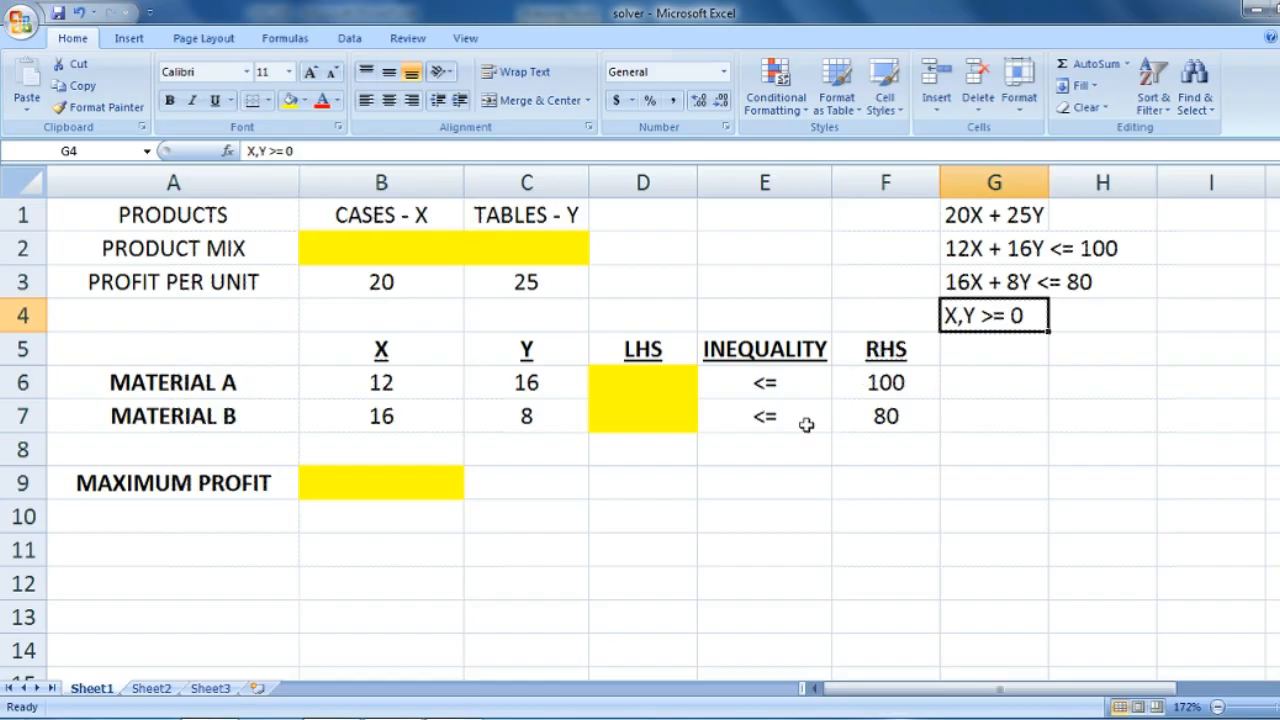
pyautogui.click(617, 380)
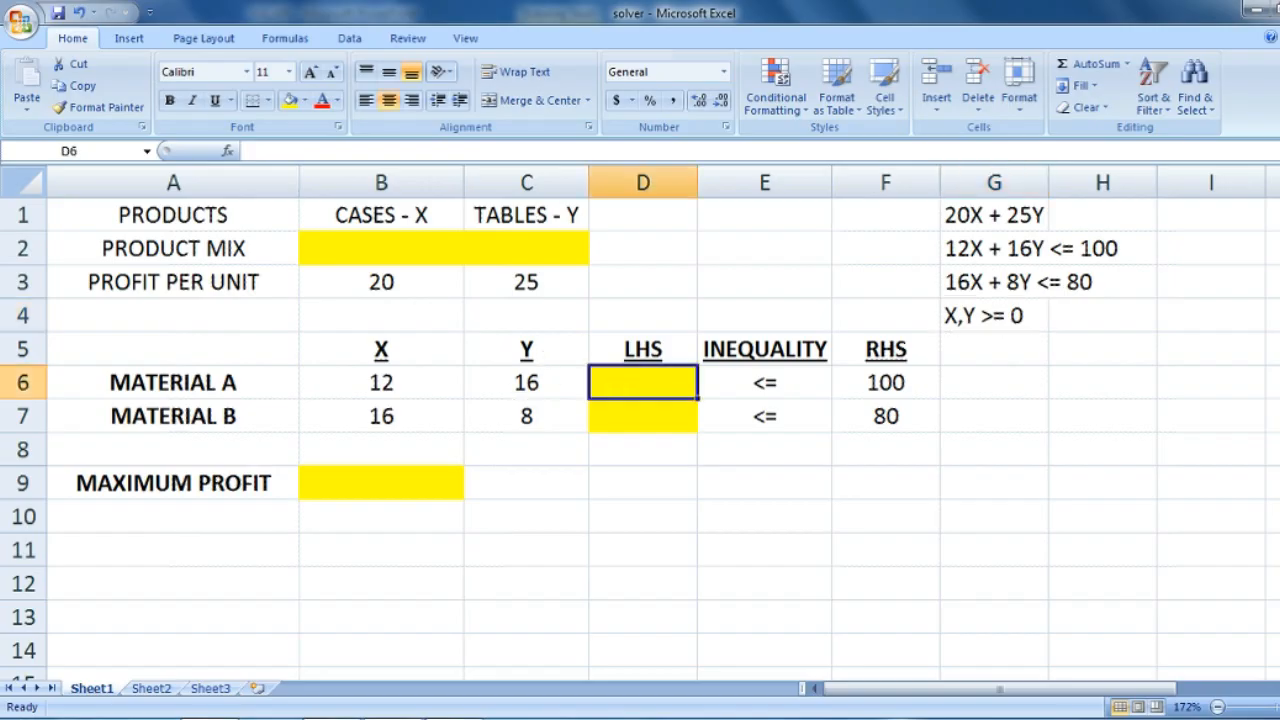
pyautogui.click(343, 250)
pyautogui.click(530, 250)
pyautogui.click(628, 379)
pyautogui.click(412, 390)
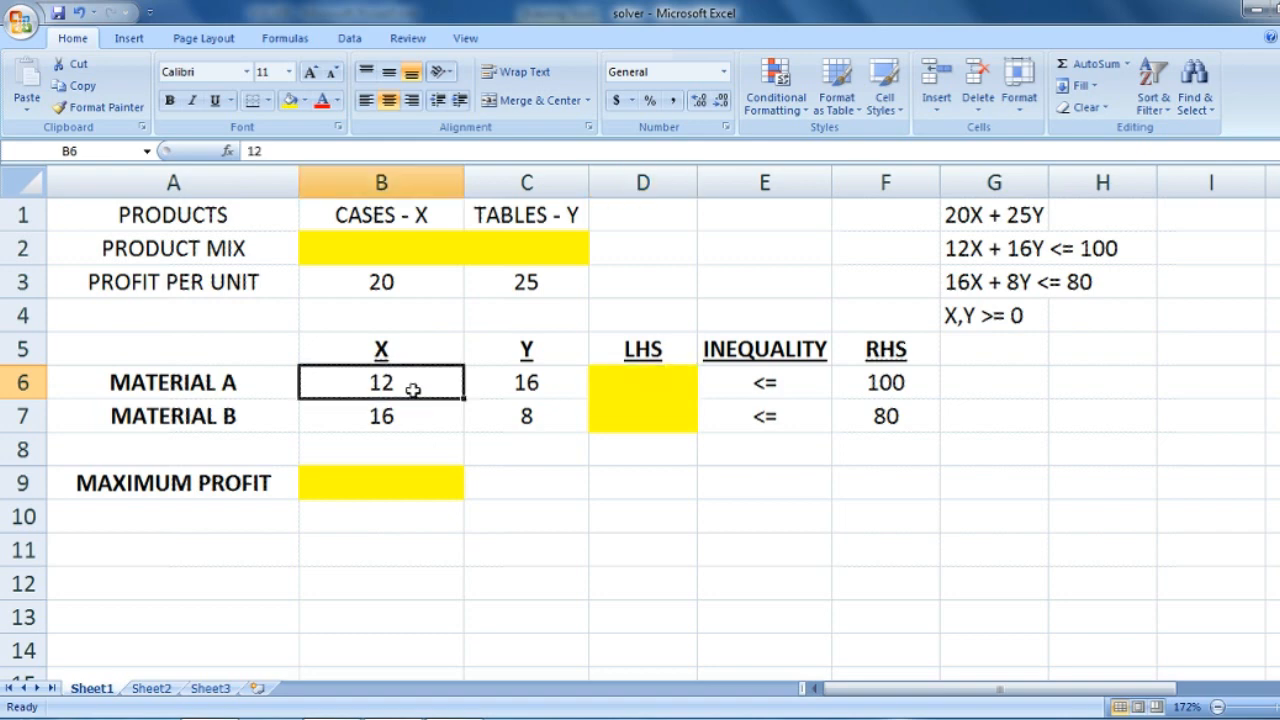
pyautogui.click(435, 255)
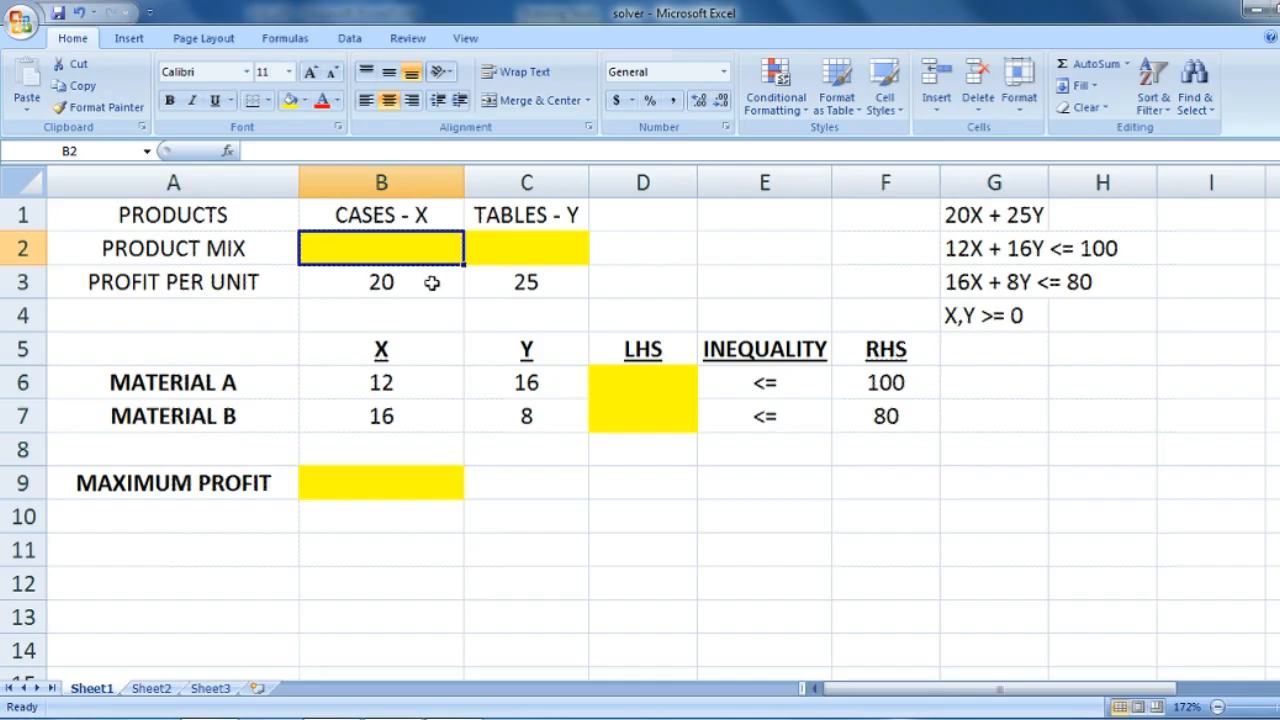
pyautogui.click(498, 384)
pyautogui.click(507, 249)
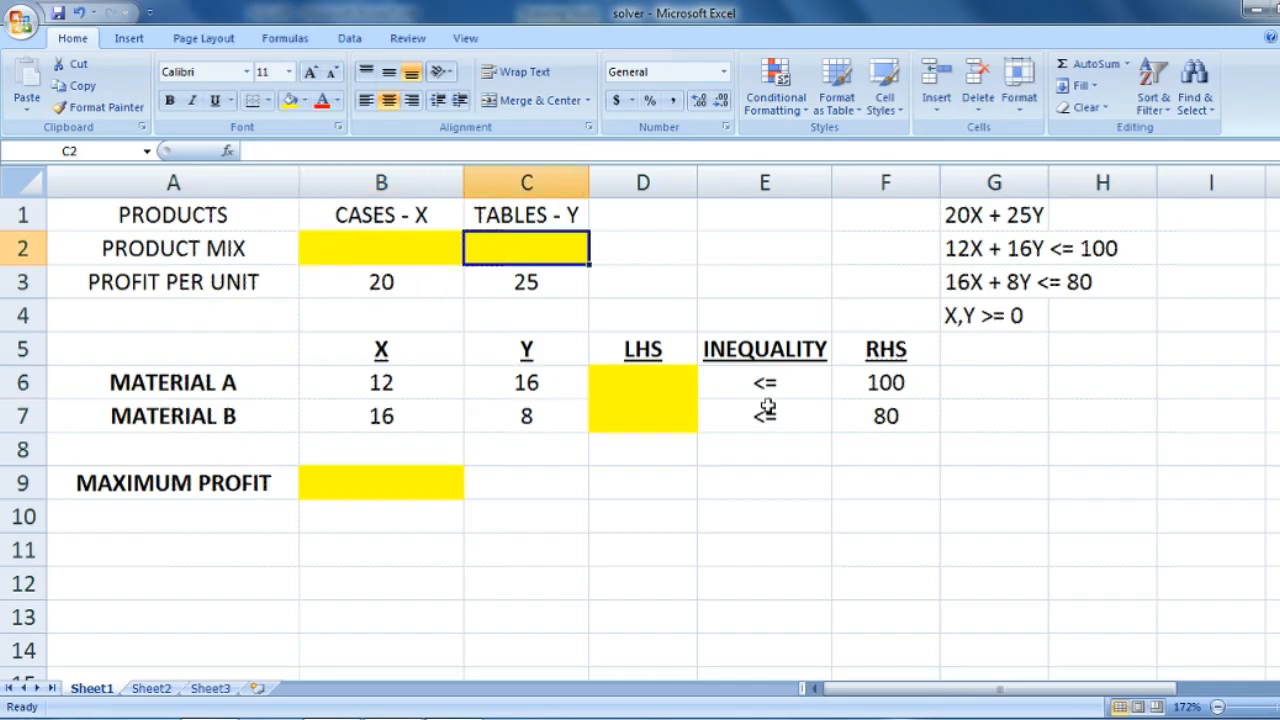
# Step: Enter the Material A LHS formula =SUMPRODUCT(B6:C6,B2:C2) in D6
pyautogui.click(627, 374)
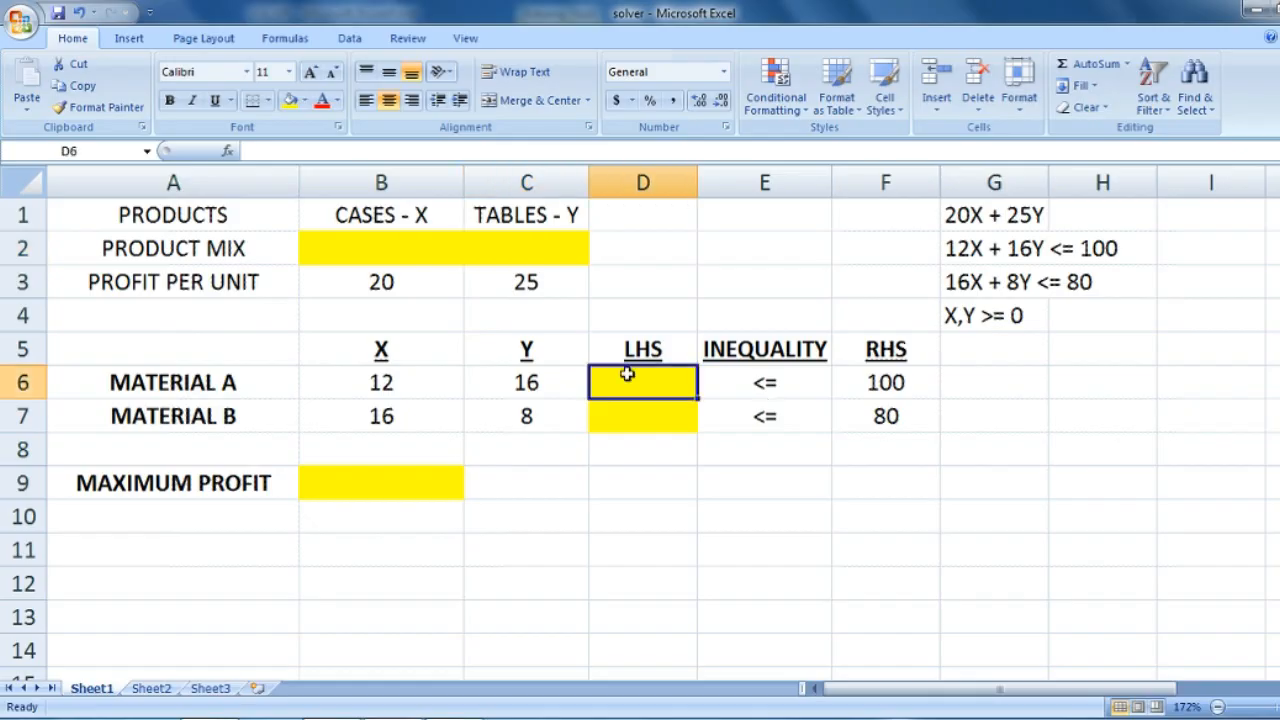
pyautogui.write('=')
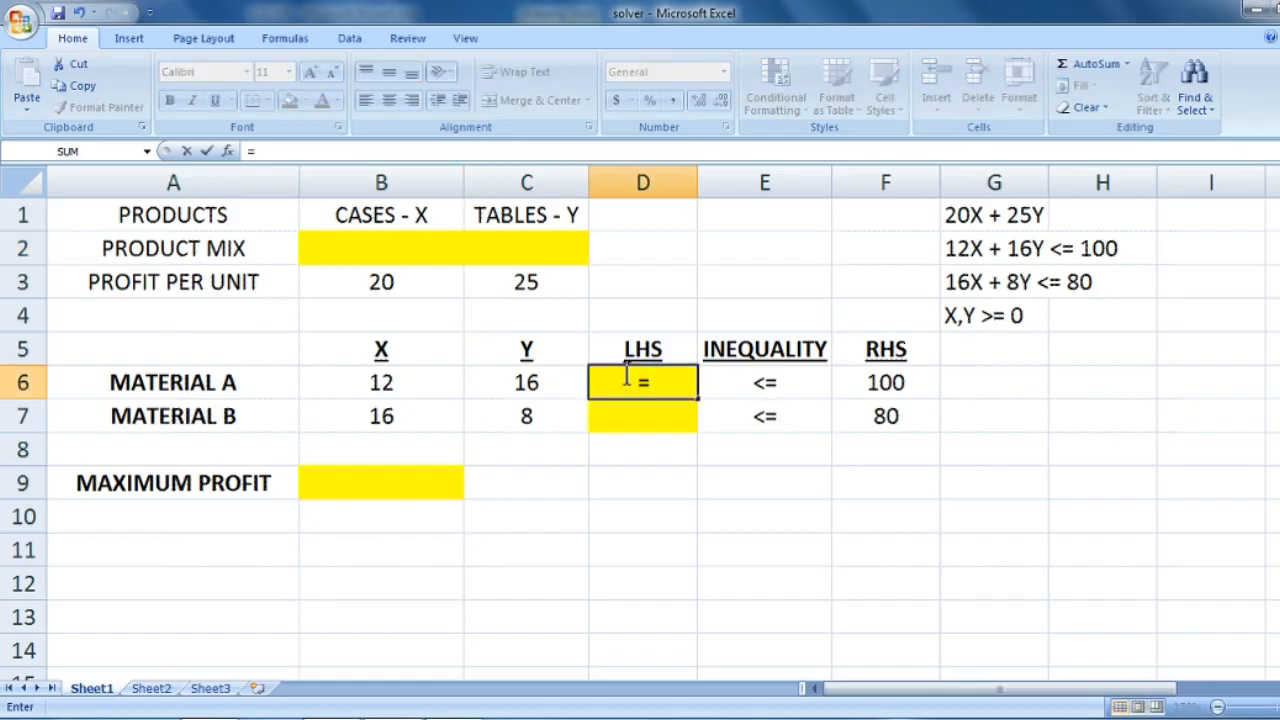
pyautogui.write('SUMP')
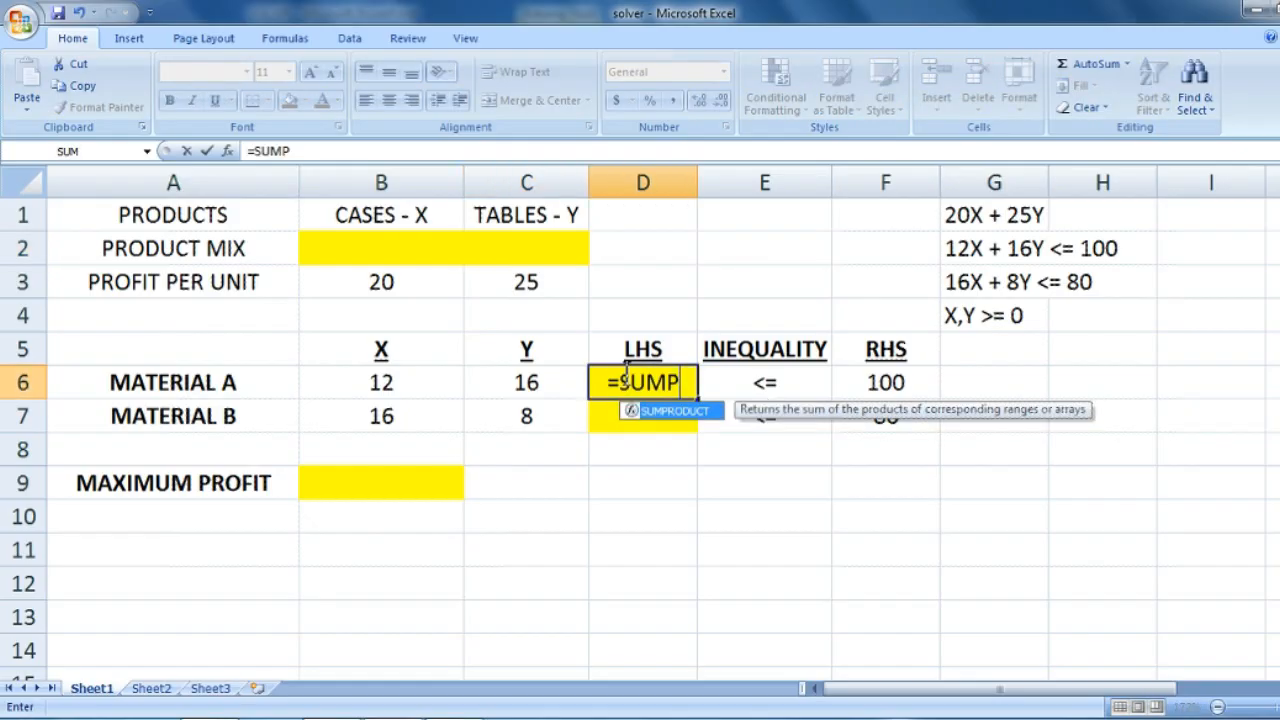
pyautogui.press('Tab')
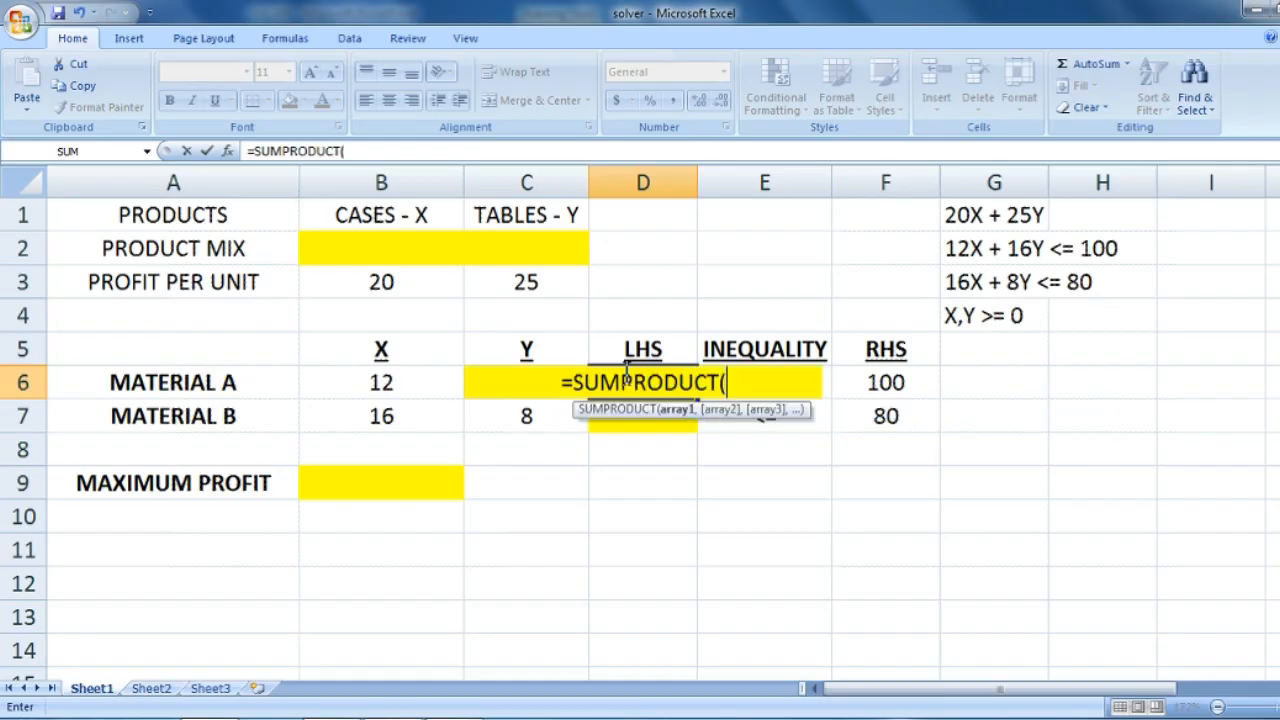
pyautogui.moveTo(422, 382); pyautogui.dragTo(503, 394)
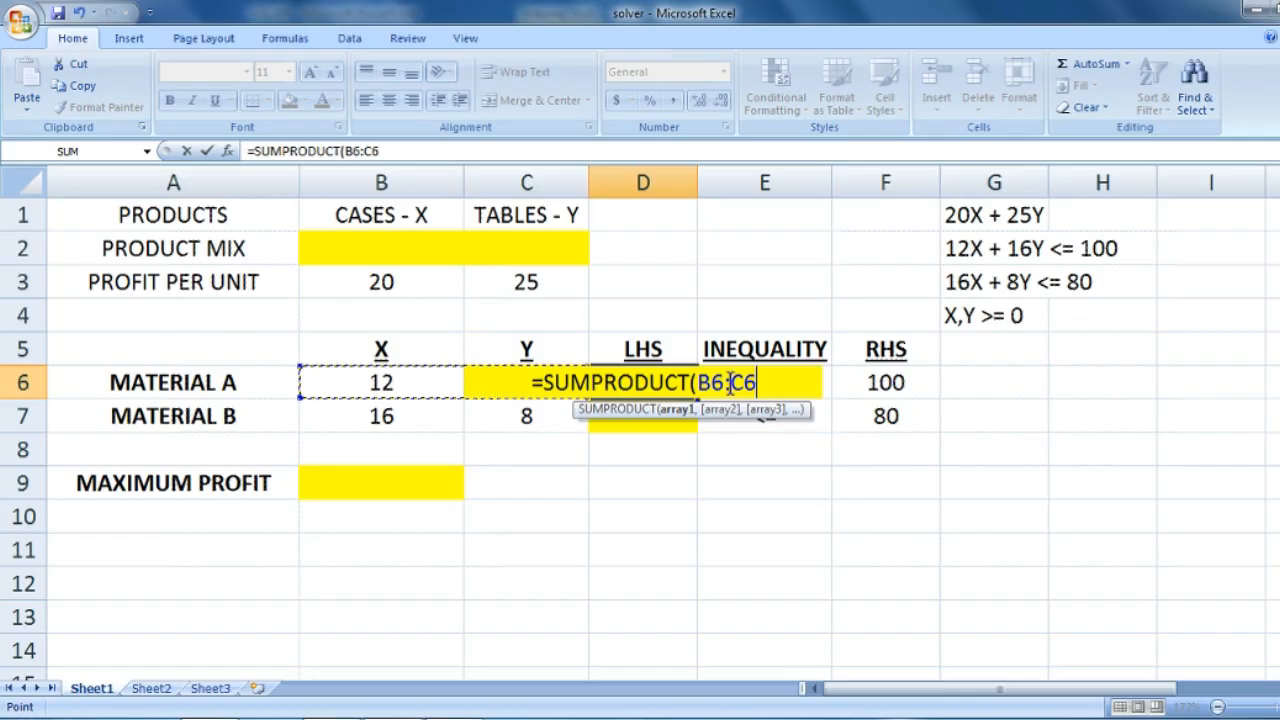
pyautogui.write(',')
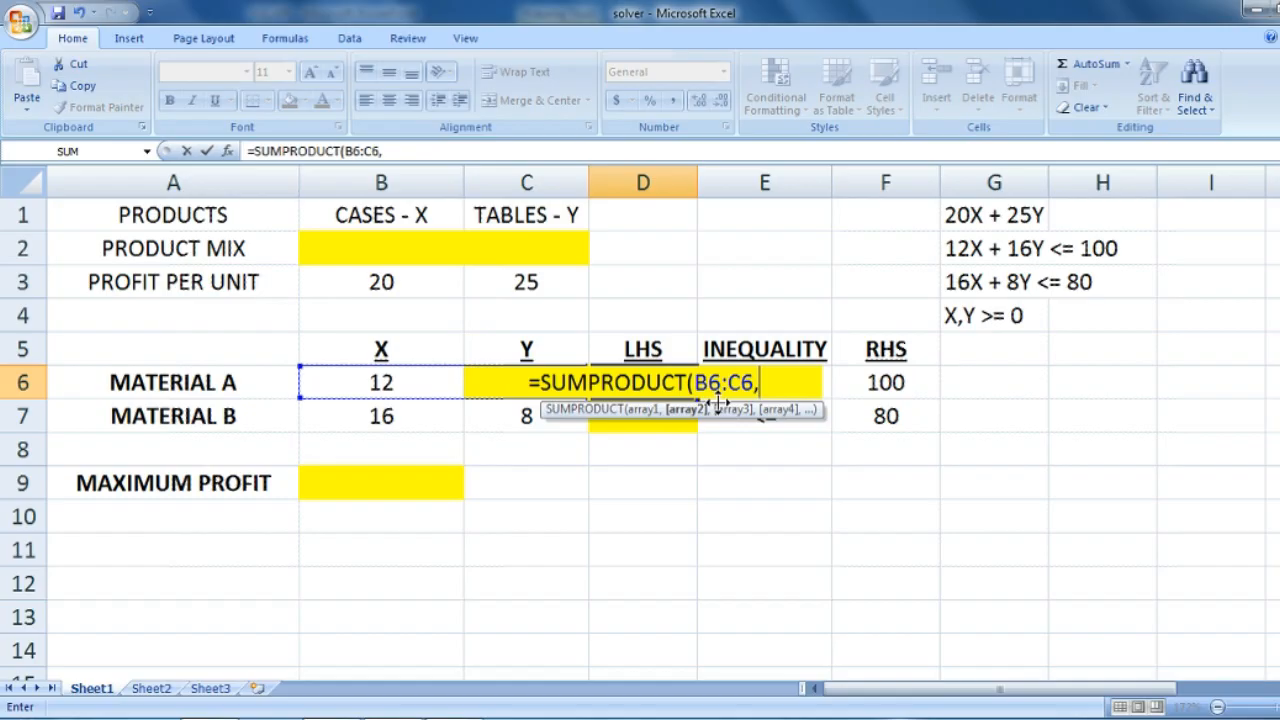
pyautogui.moveTo(380, 248); pyautogui.dragTo(498, 242)
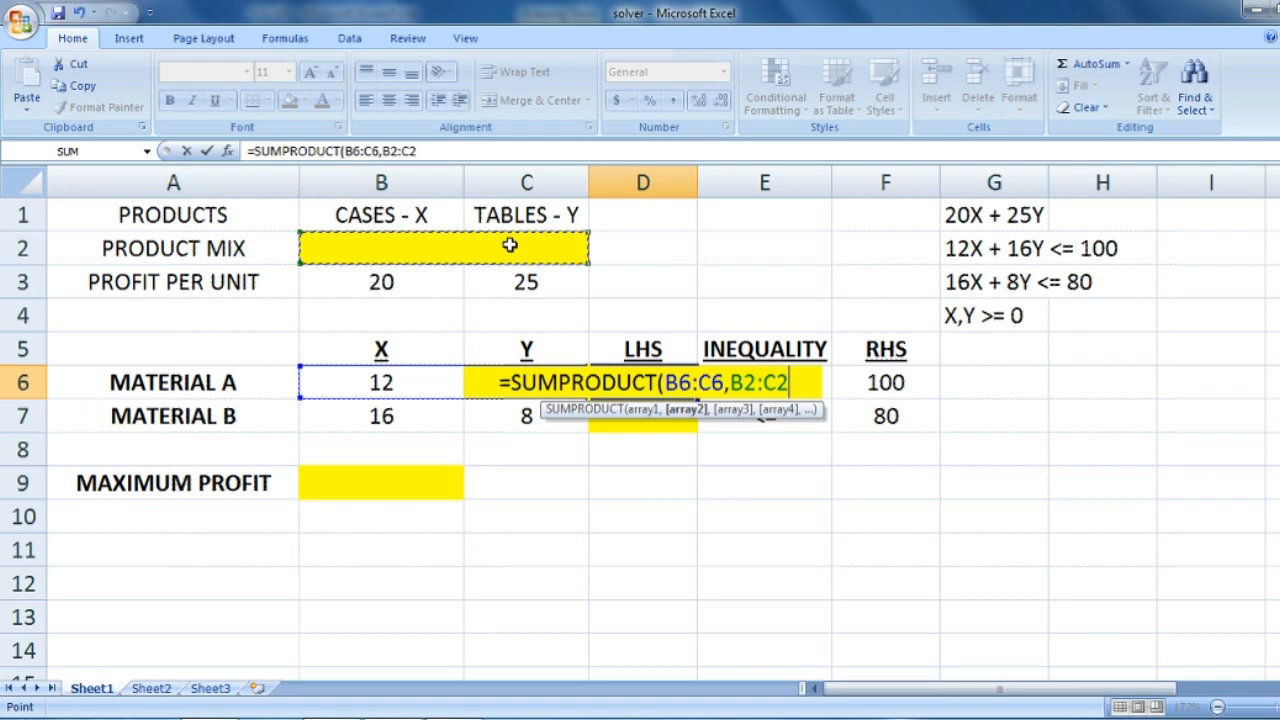
pyautogui.doubleClick(668, 383)
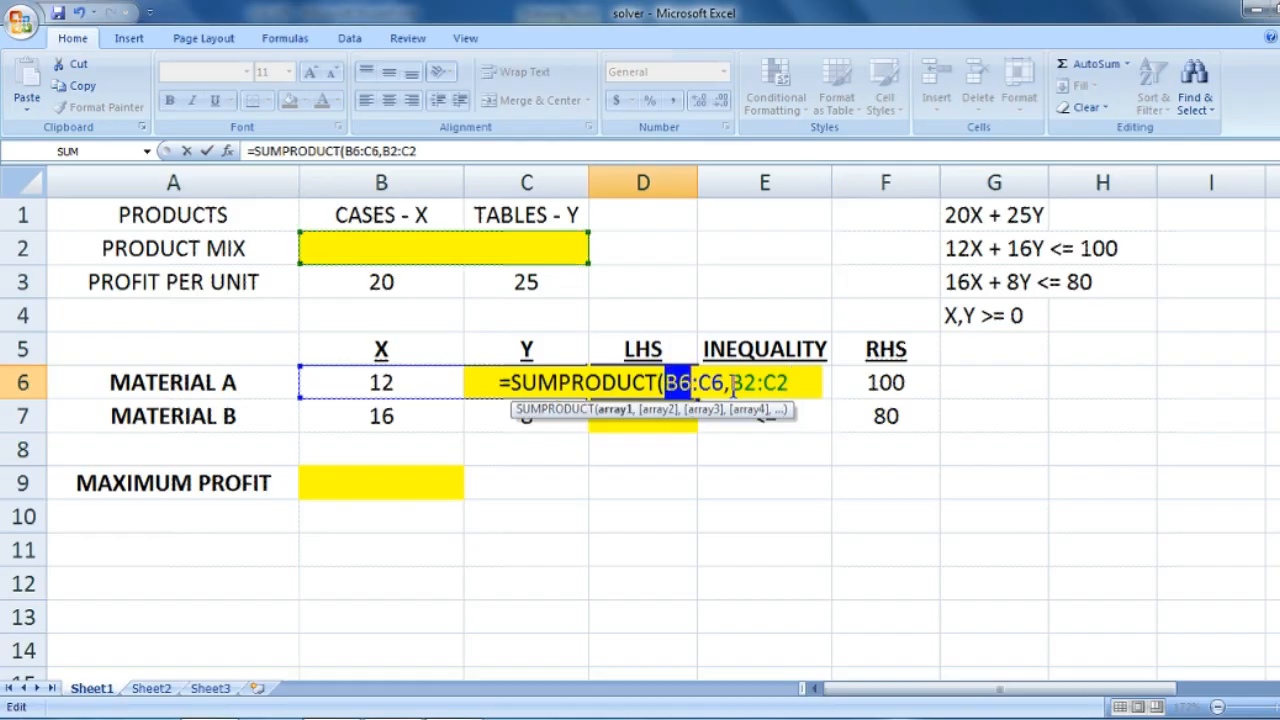
pyautogui.doubleClick(711, 383)
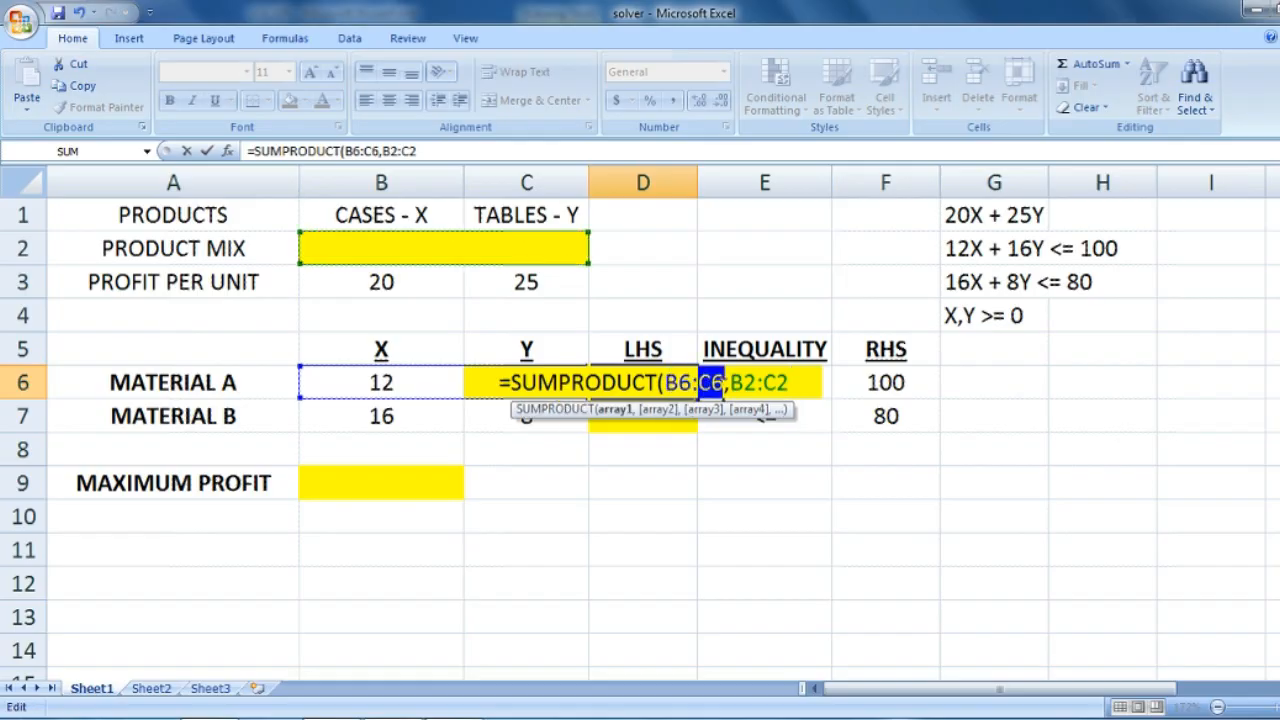
pyautogui.doubleClick(777, 383)
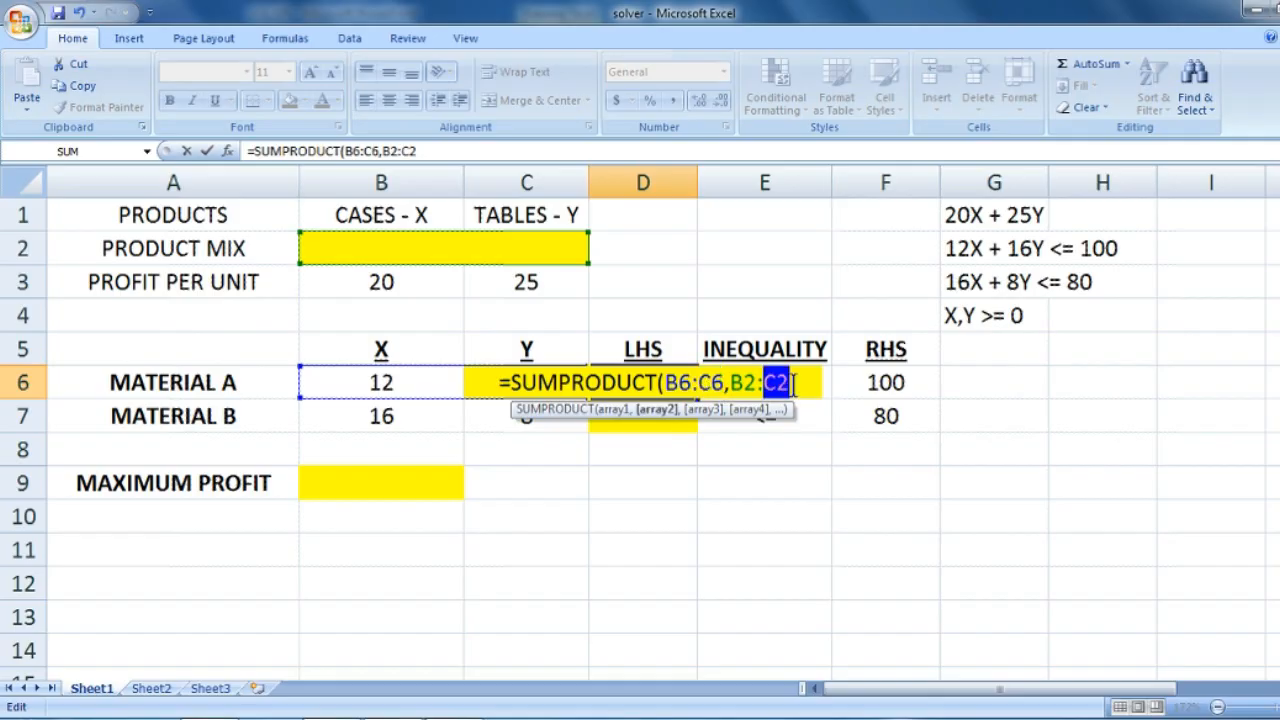
pyautogui.press('Return')
# Step: Enter the Material B LHS formula =B7*B2+C7*C2 in D7
pyautogui.write('=')
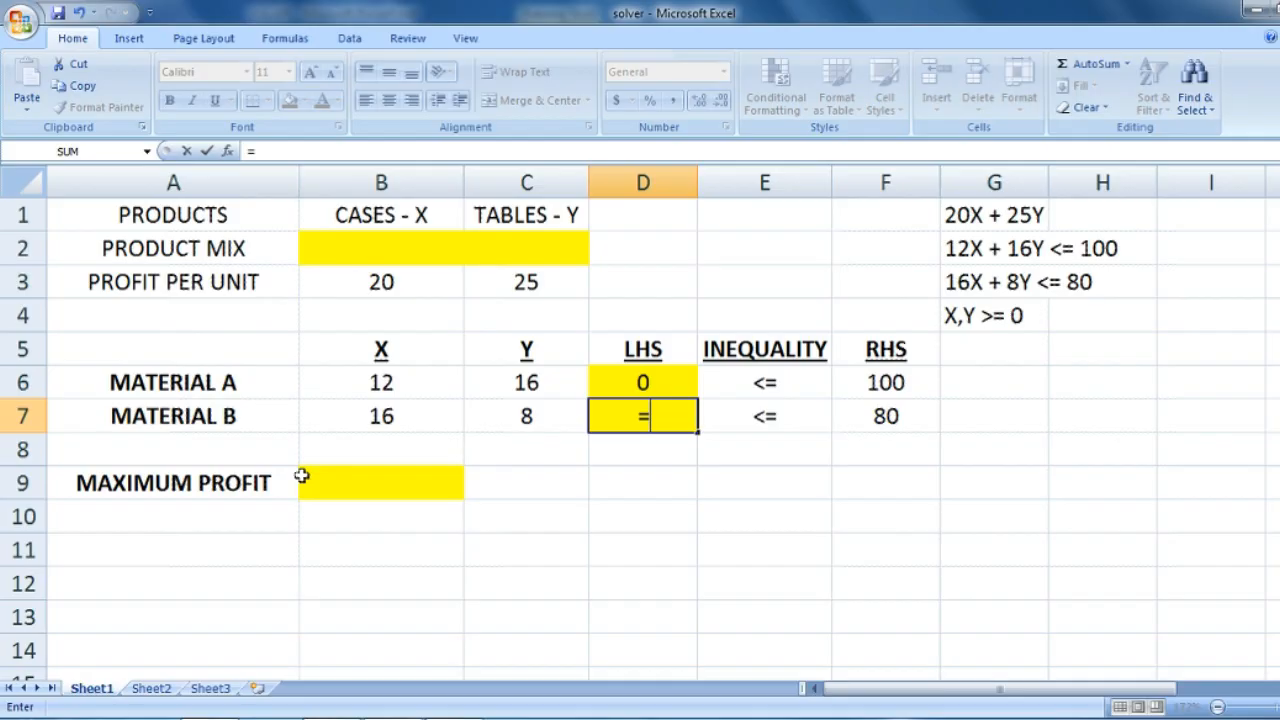
pyautogui.click(371, 424)
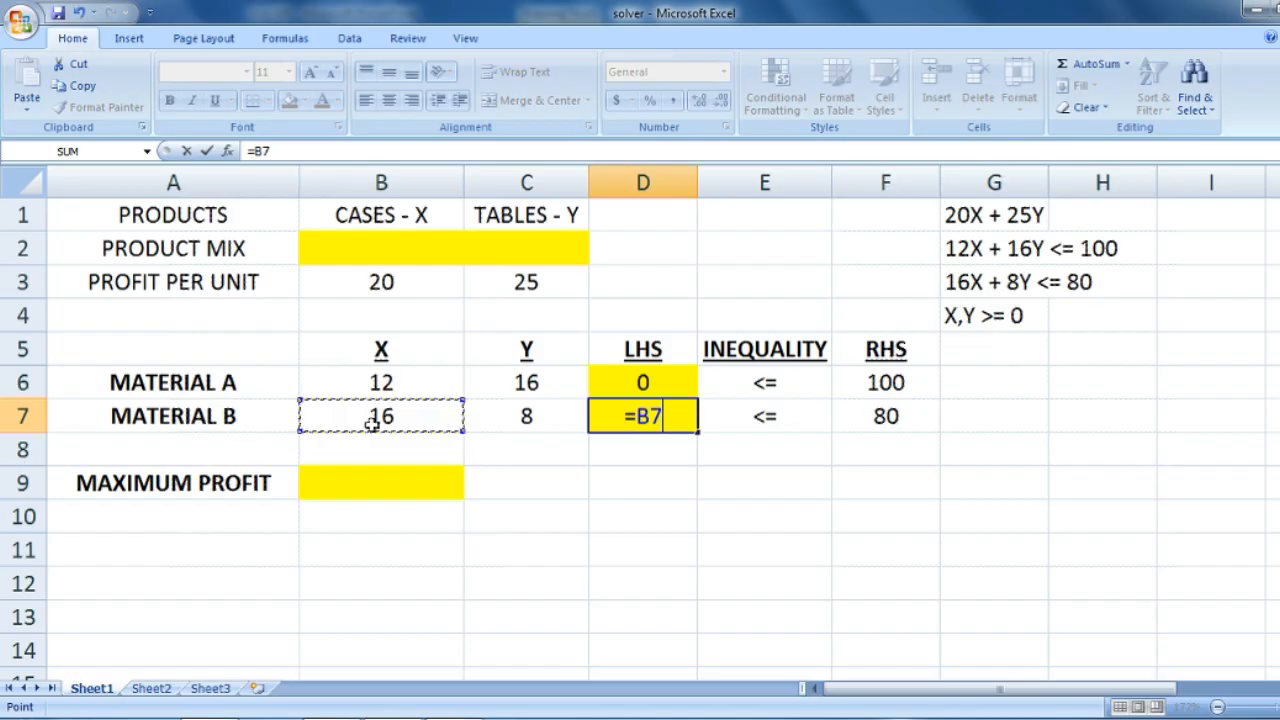
pyautogui.write('*')
pyautogui.click(381, 248)
pyautogui.write('+')
pyautogui.click(524, 416)
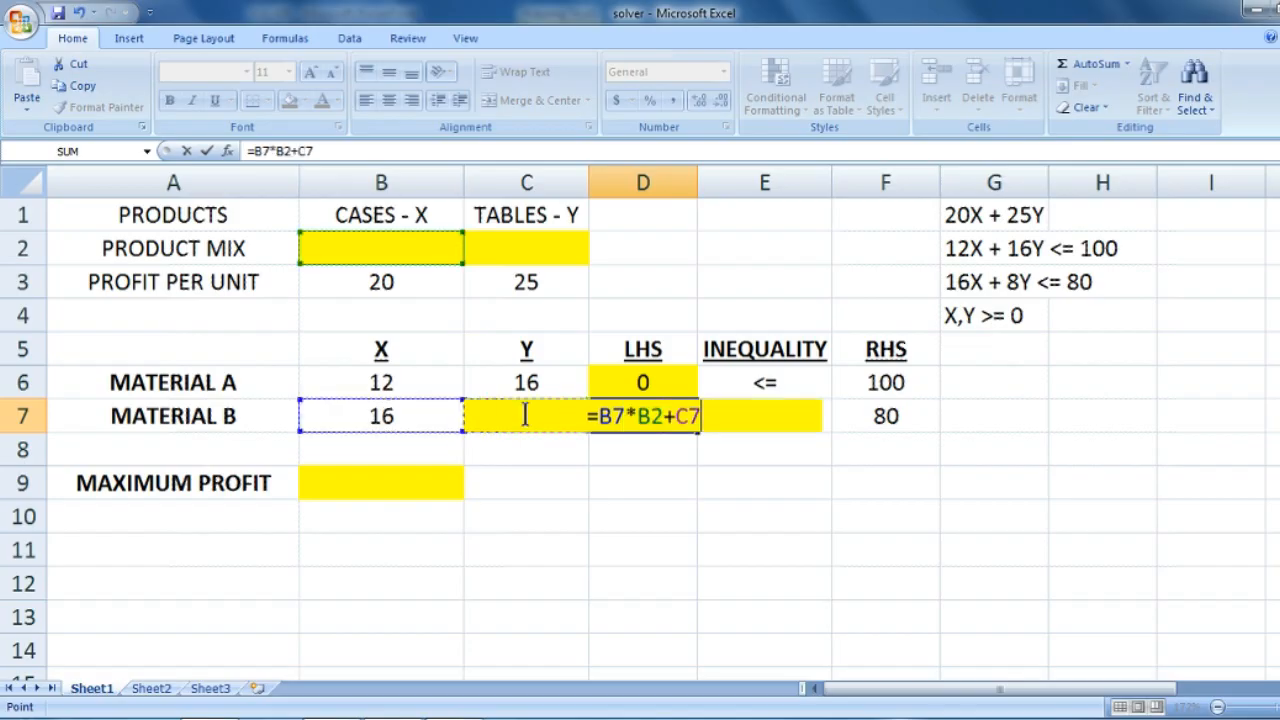
pyautogui.write('*')
pyautogui.click(537, 250)
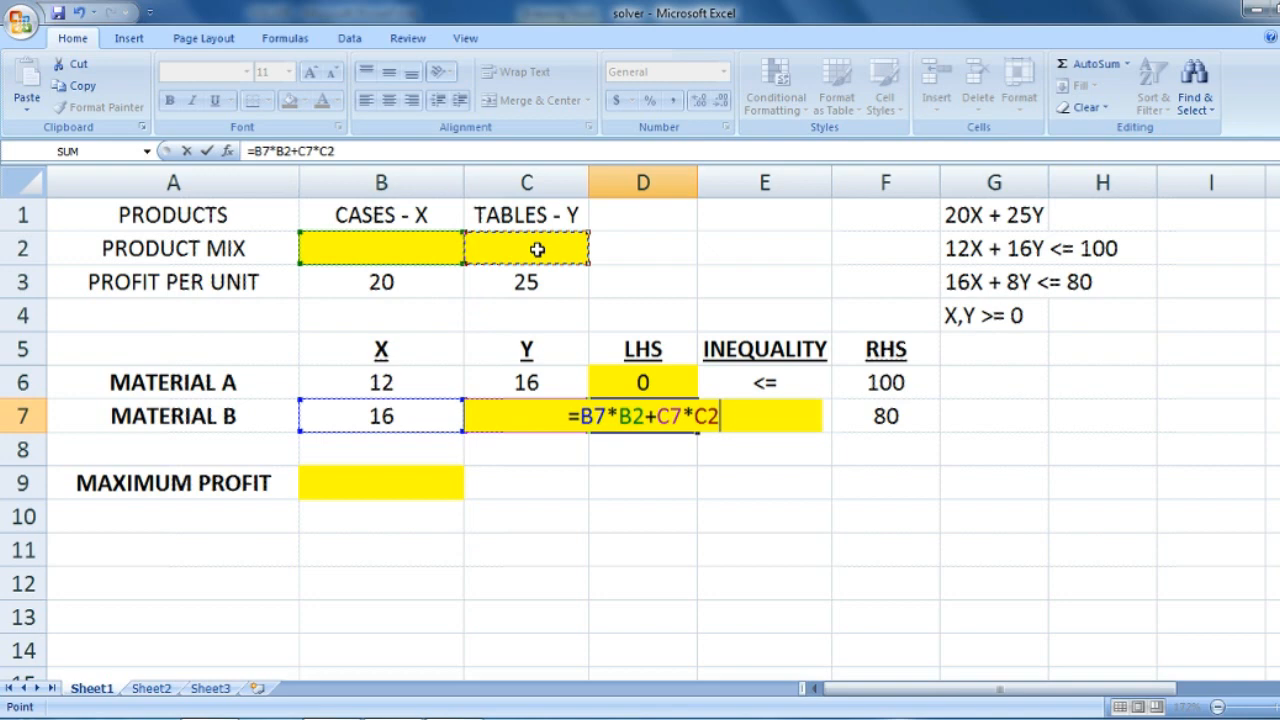
pyautogui.press('Return')
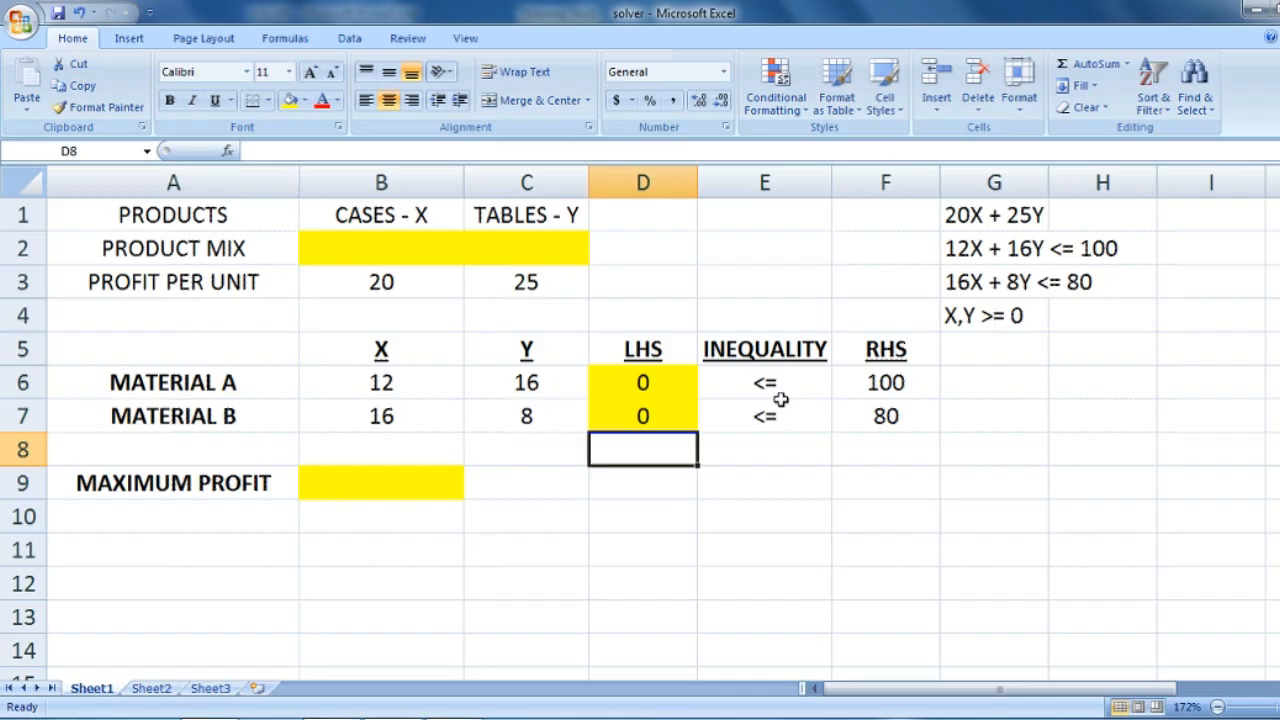
# Step: Enter the maximum profit formula =SUMPRODUCT(B3:C3,B2:C2) in B9
pyautogui.click(435, 482)
pyautogui.write('=')
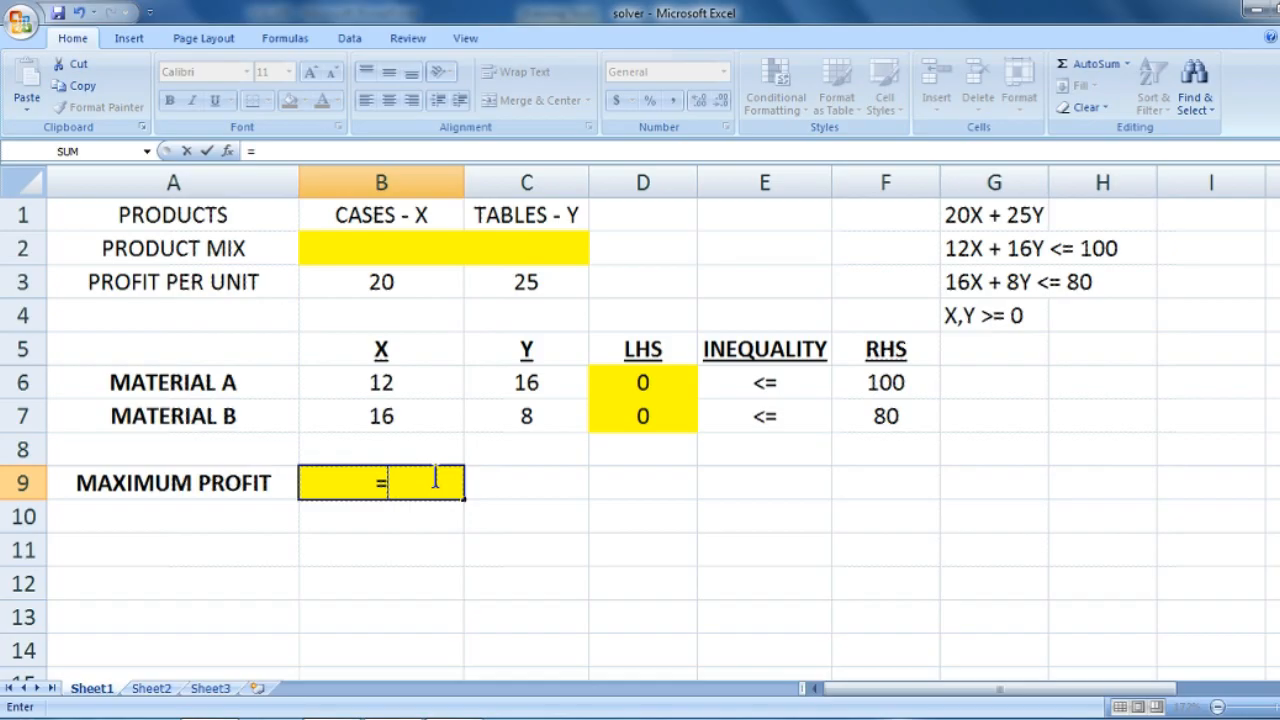
pyautogui.write('SUMPRODUCT(')
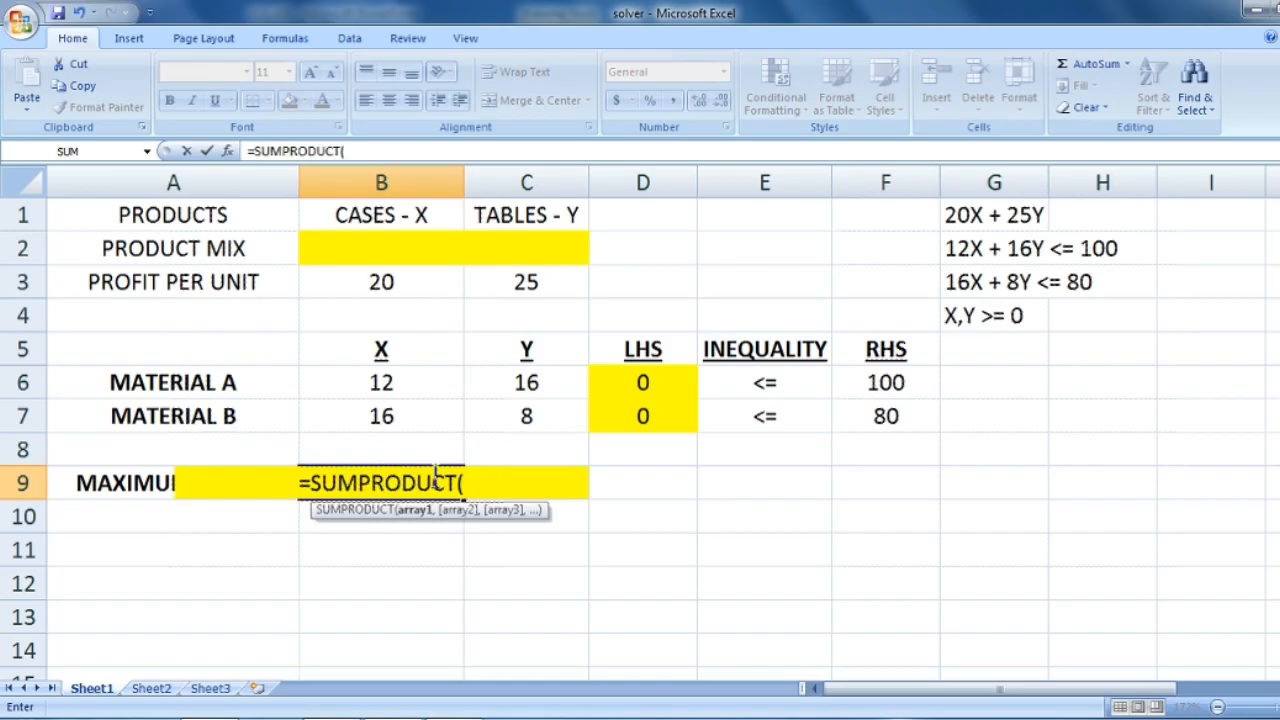
pyautogui.click(427, 284)
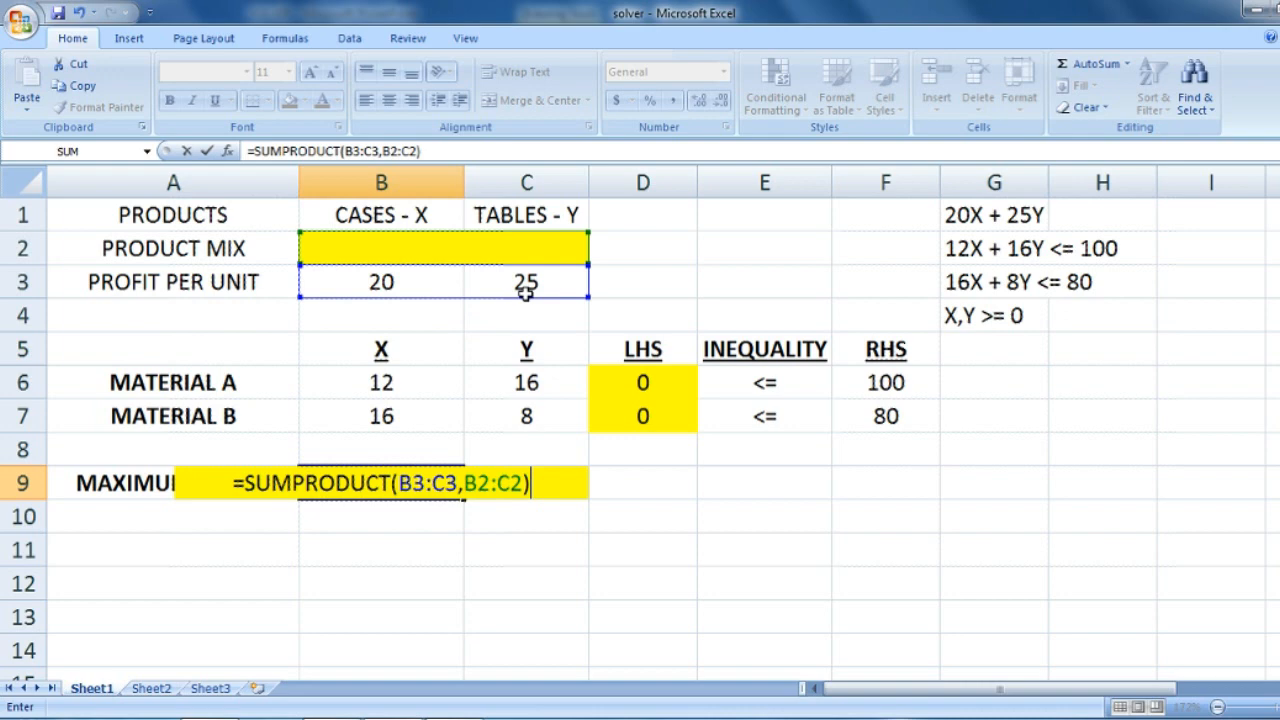
pyautogui.press('Return')
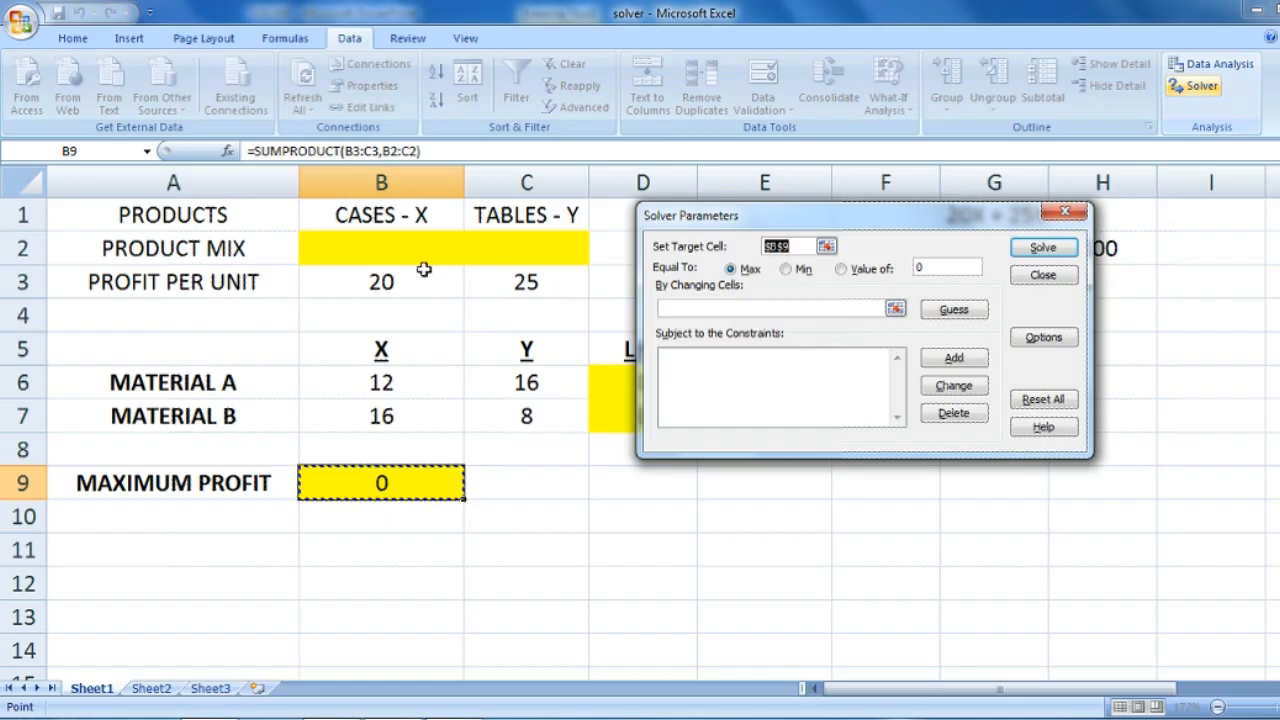
# Step: Set the Solver target cell to $B$9 and the changing cells to the product mix range $B$2:$C$2
pyautogui.click(378, 481)
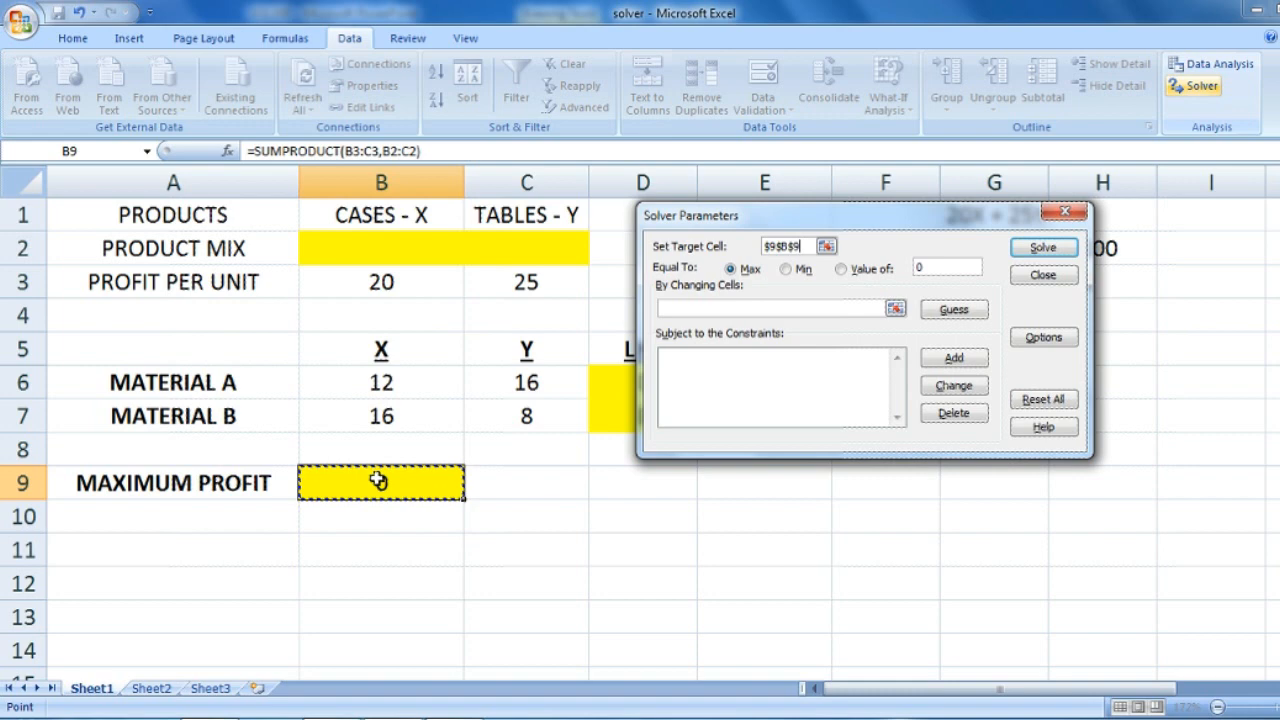
pyautogui.click(801, 245)
pyautogui.press('BackSpace')
pyautogui.press('BackSpace')
pyautogui.press('BackSpace')
pyautogui.press('BackSpace')
pyautogui.press('BackSpace')
pyautogui.press('BackSpace')
pyautogui.press('BackSpace')
pyautogui.press('BackSpace')
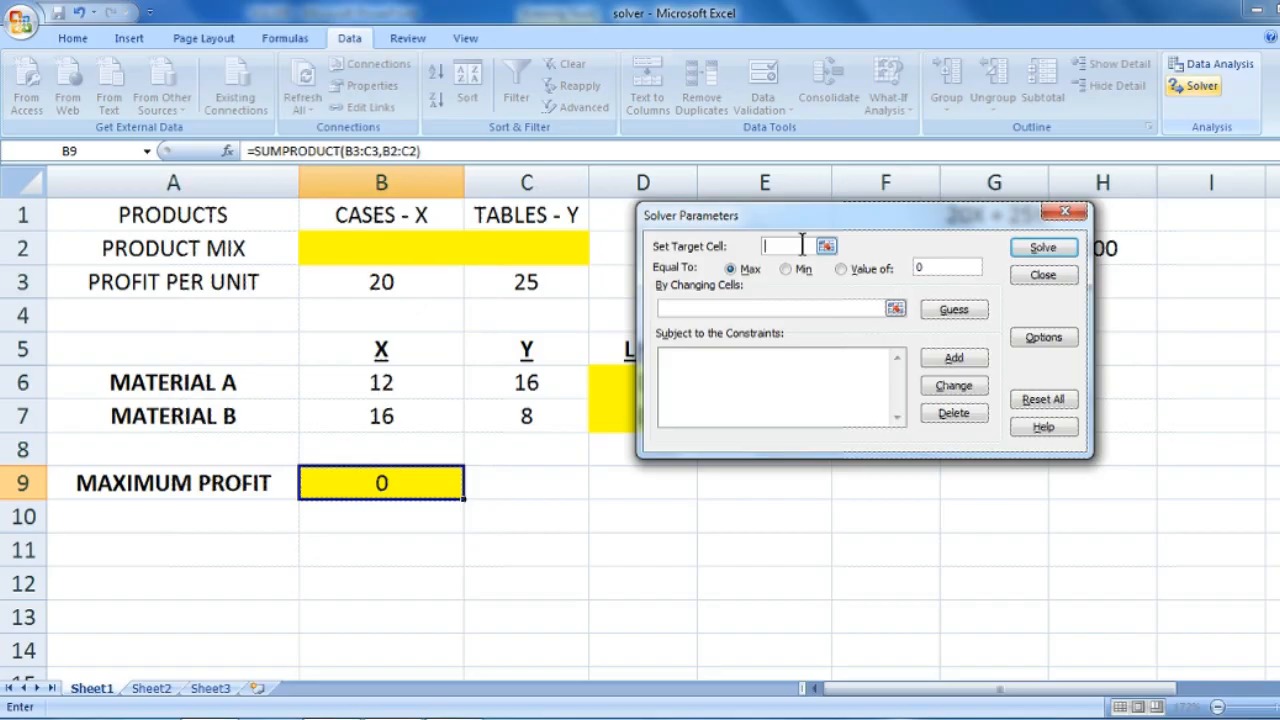
pyautogui.write('$B$9')
pyautogui.click(850, 310)
pyautogui.moveTo(360, 250); pyautogui.dragTo(480, 262)
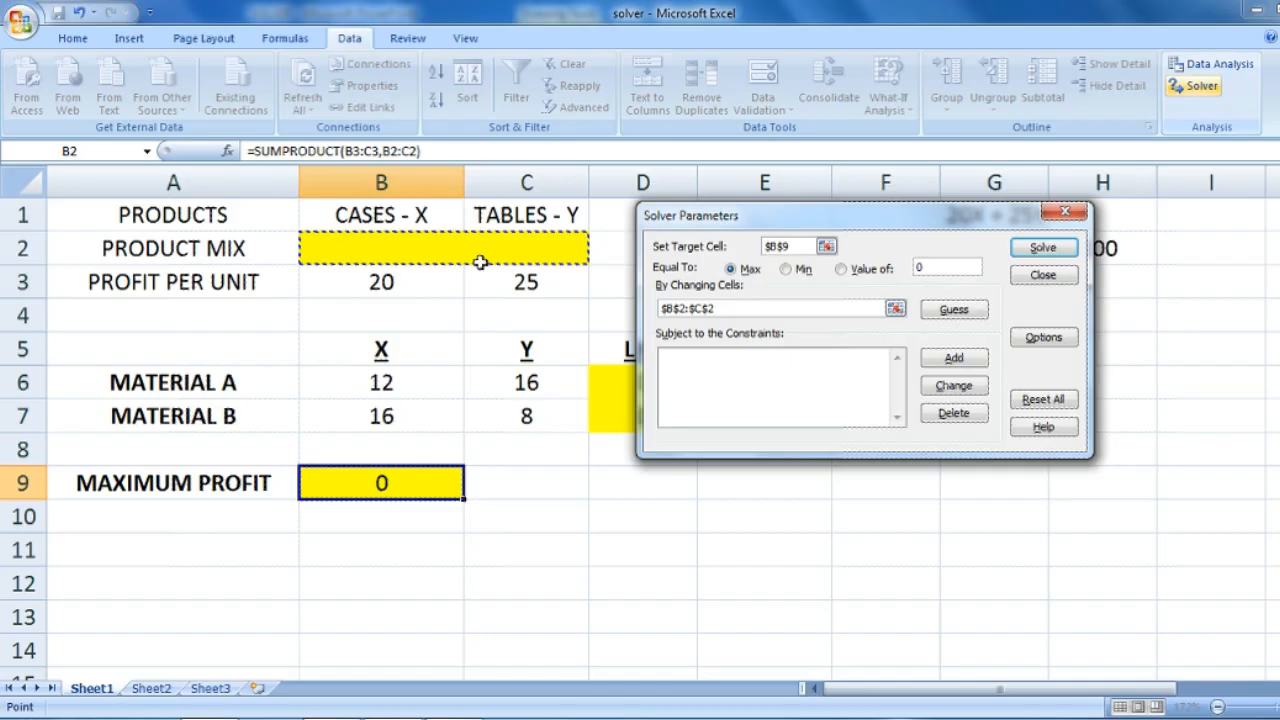
# Step: Add the Material A constraint $D$6 <= $F$6 to the Solver model and continue with another constraint
pyautogui.click(953, 358)
pyautogui.click(644, 384)
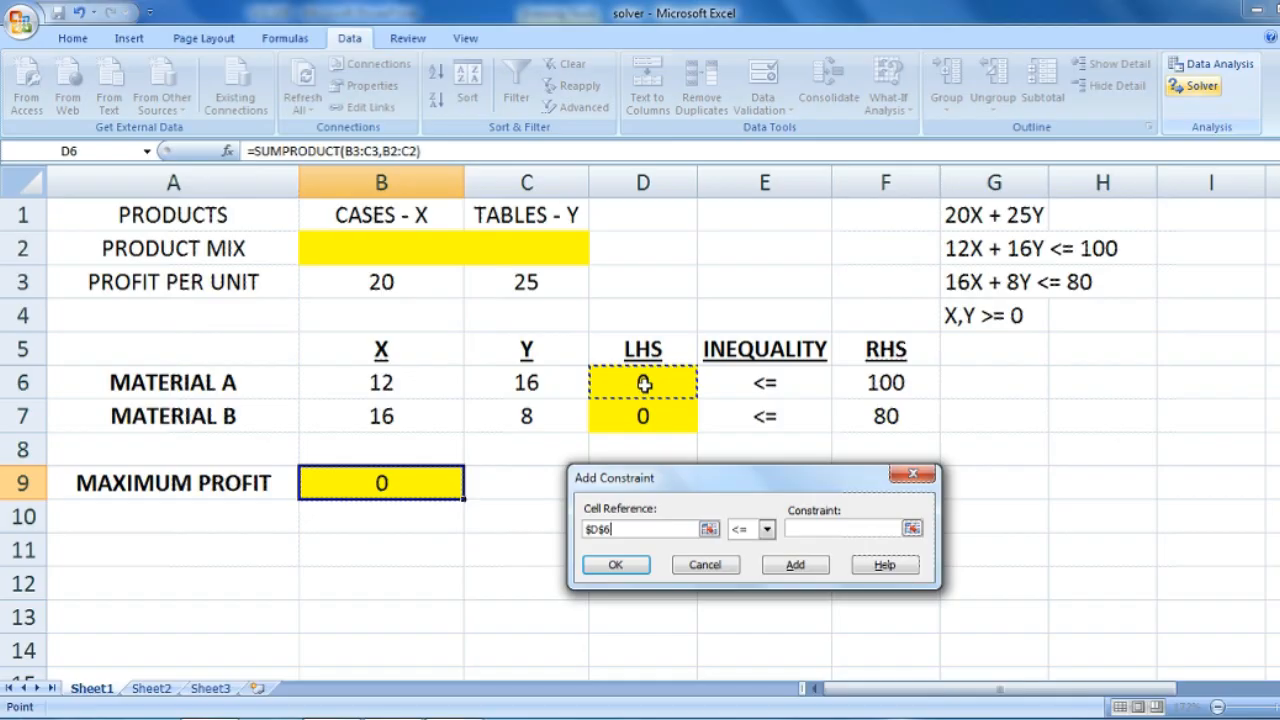
pyautogui.click(840, 528)
pyautogui.click(885, 382)
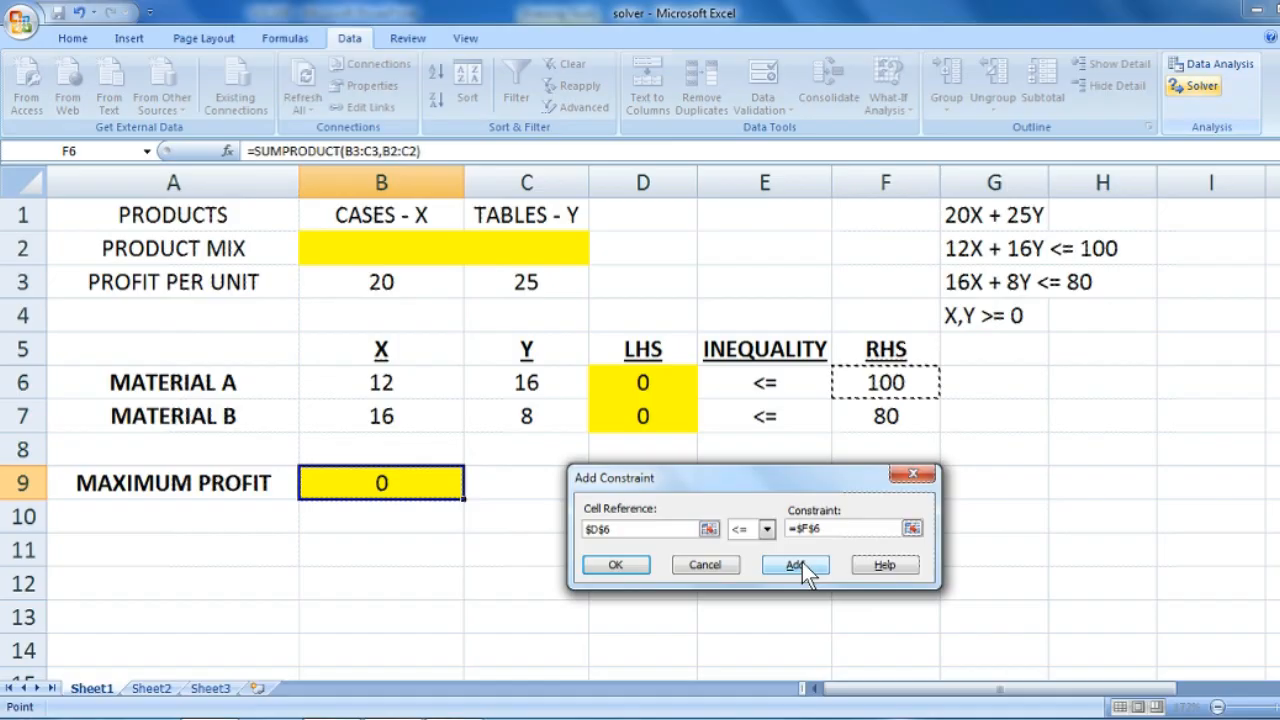
pyautogui.click(796, 566)
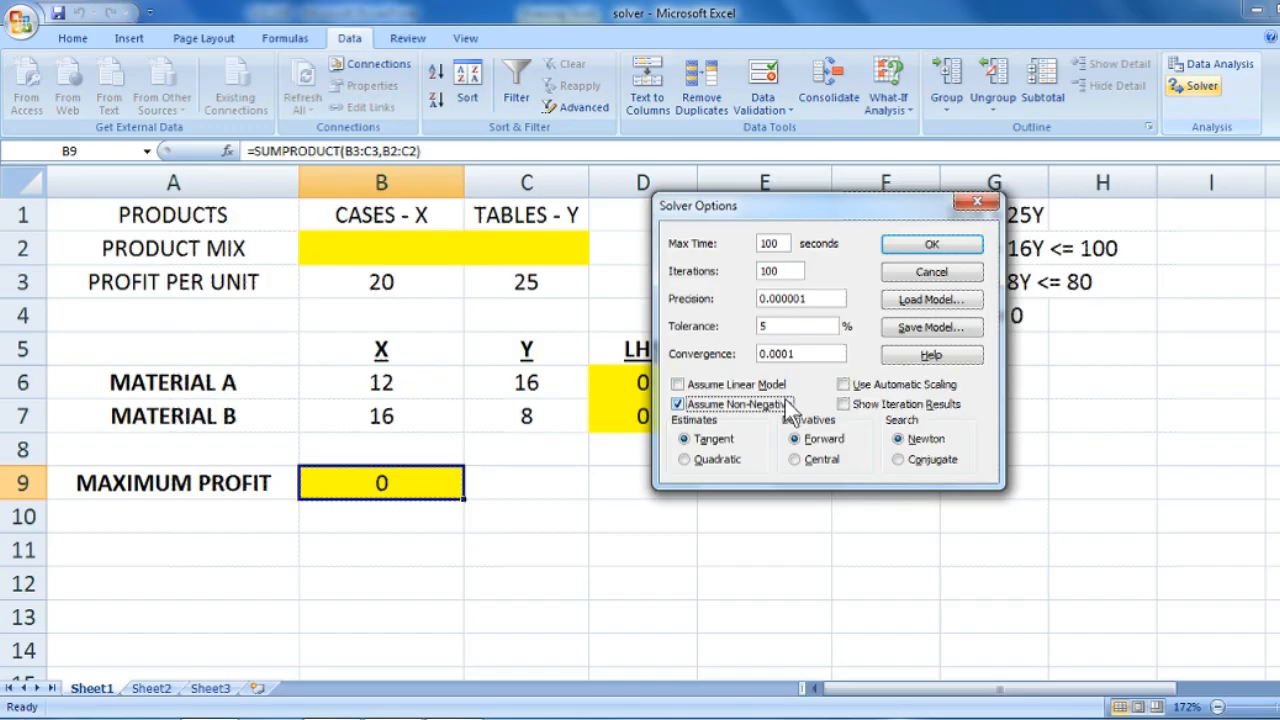
# Step: Solve the model with Assume Non-Negative accepted, keeping the Solver solution and generating the Answer, Sensitivity and Limits reports
pyautogui.press('Return')
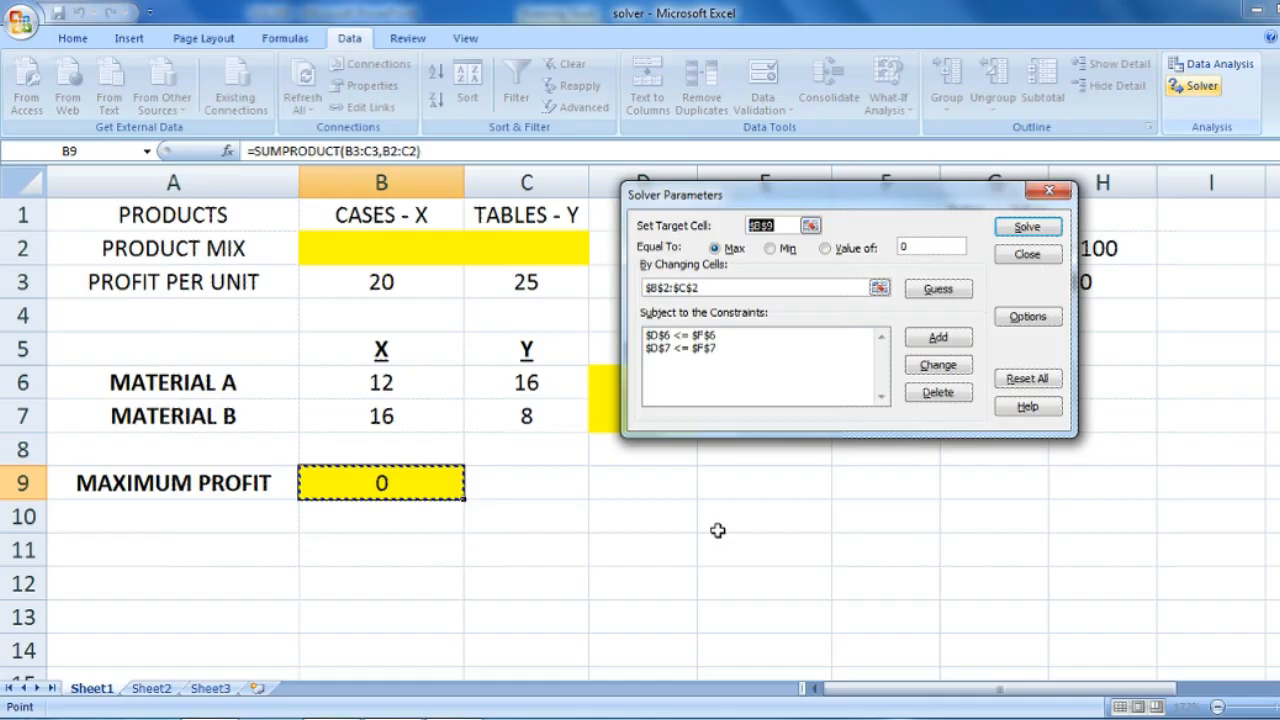
pyautogui.press('Return')
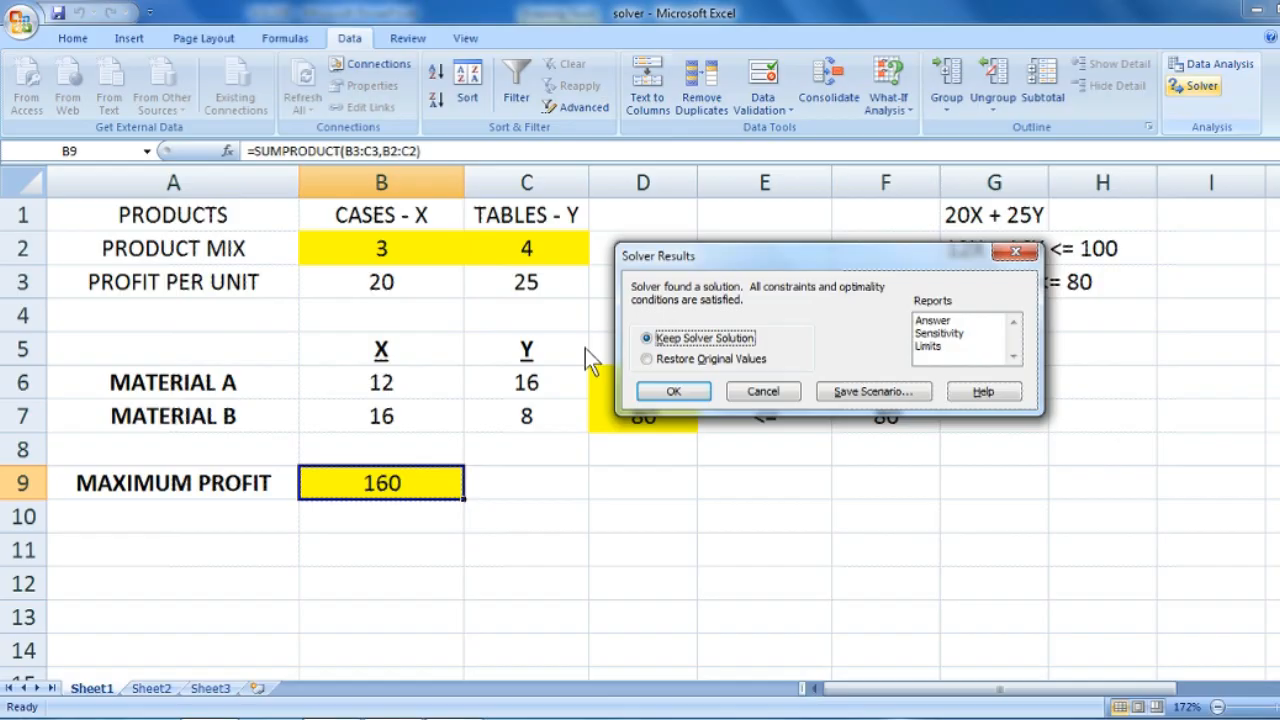
pyautogui.moveTo(932, 320); pyautogui.dragTo(928, 346)
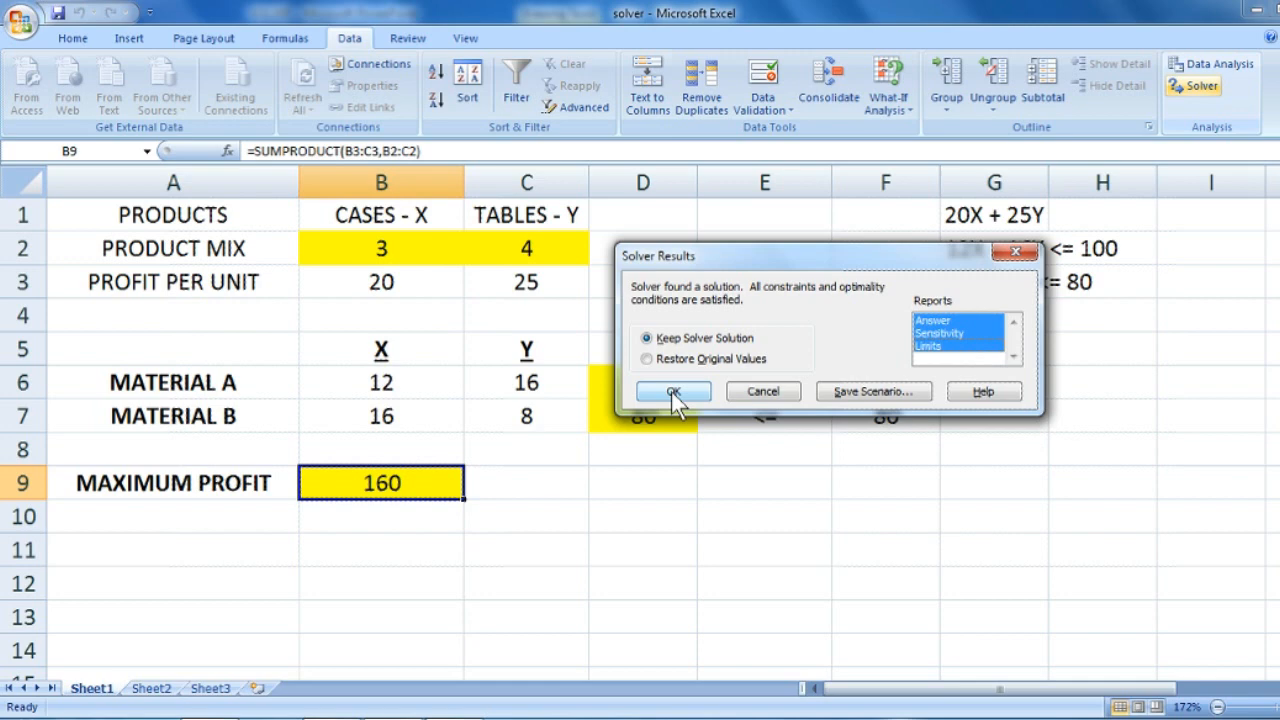
pyautogui.click(671, 391)
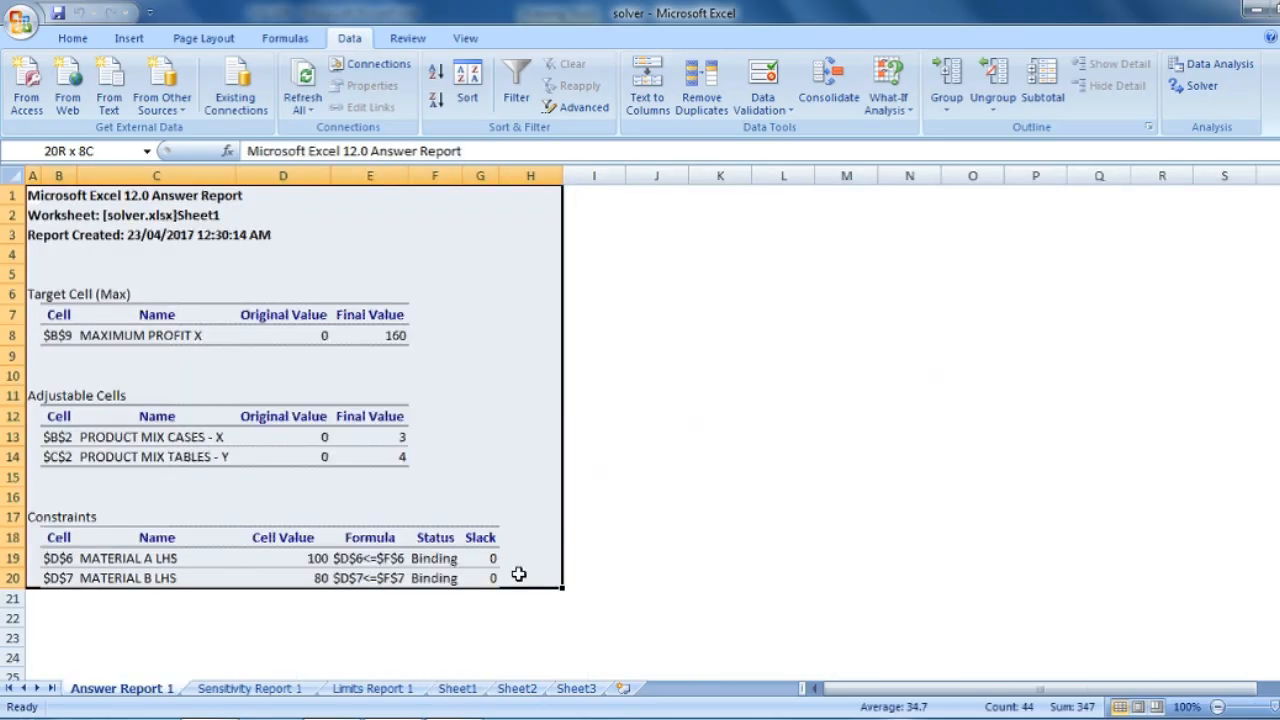
# Step: Review the Answer, Sensitivity and Limits reports in turn and return to the model on Sheet1
pyautogui.moveTo(514, 571); pyautogui.dragTo(519, 574)
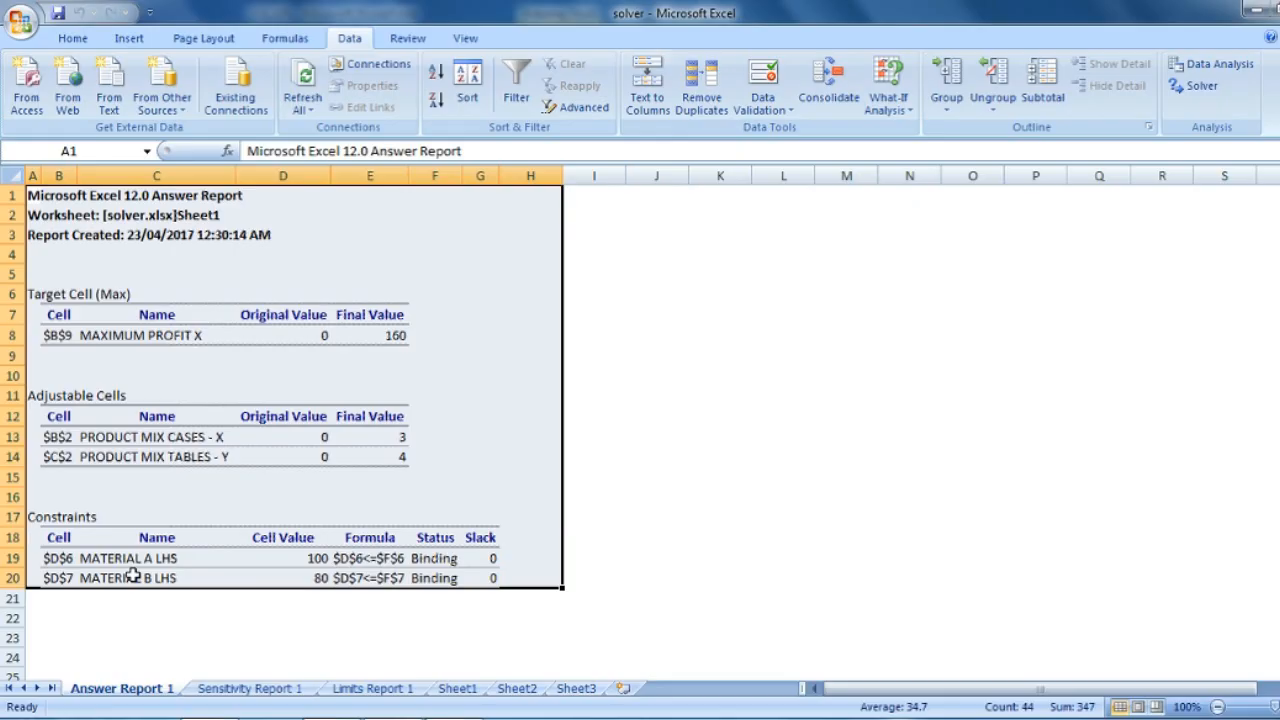
pyautogui.hotkey('ctrl', 'pagedown')
pyautogui.hotkey('ctrl', 'pagedown')
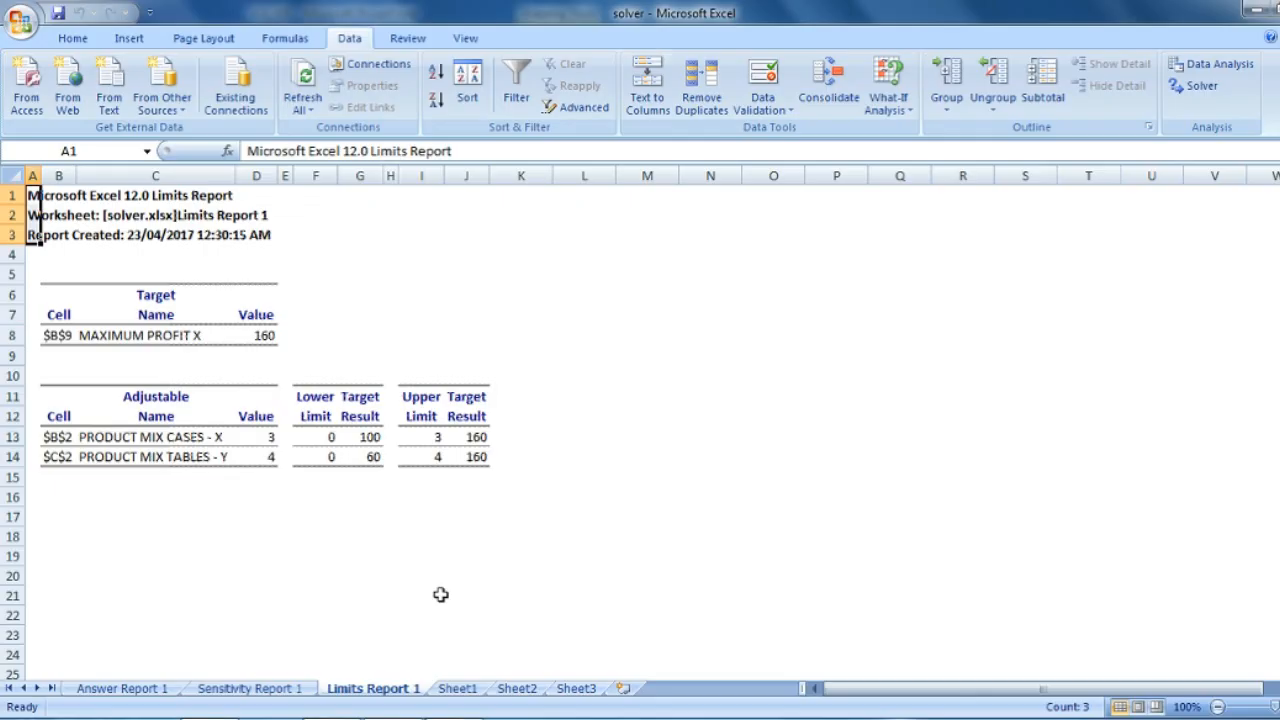
pyautogui.hotkey('ctrl', 'pagedown')
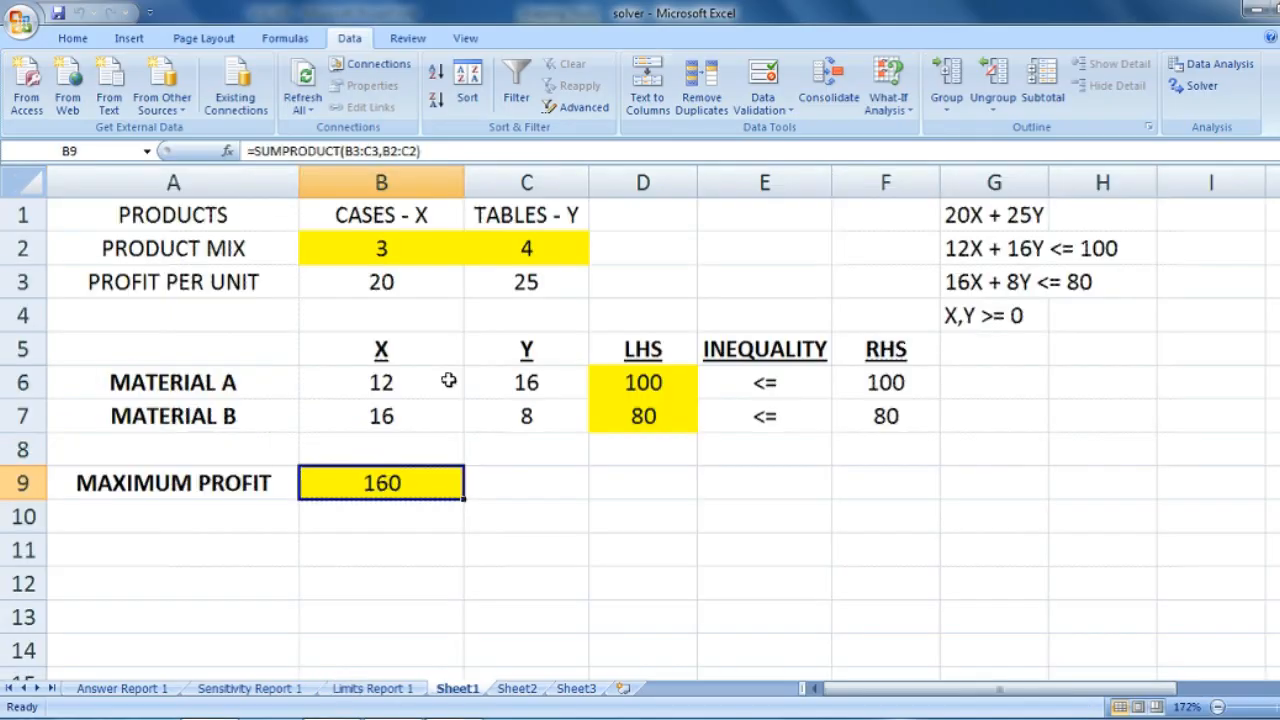